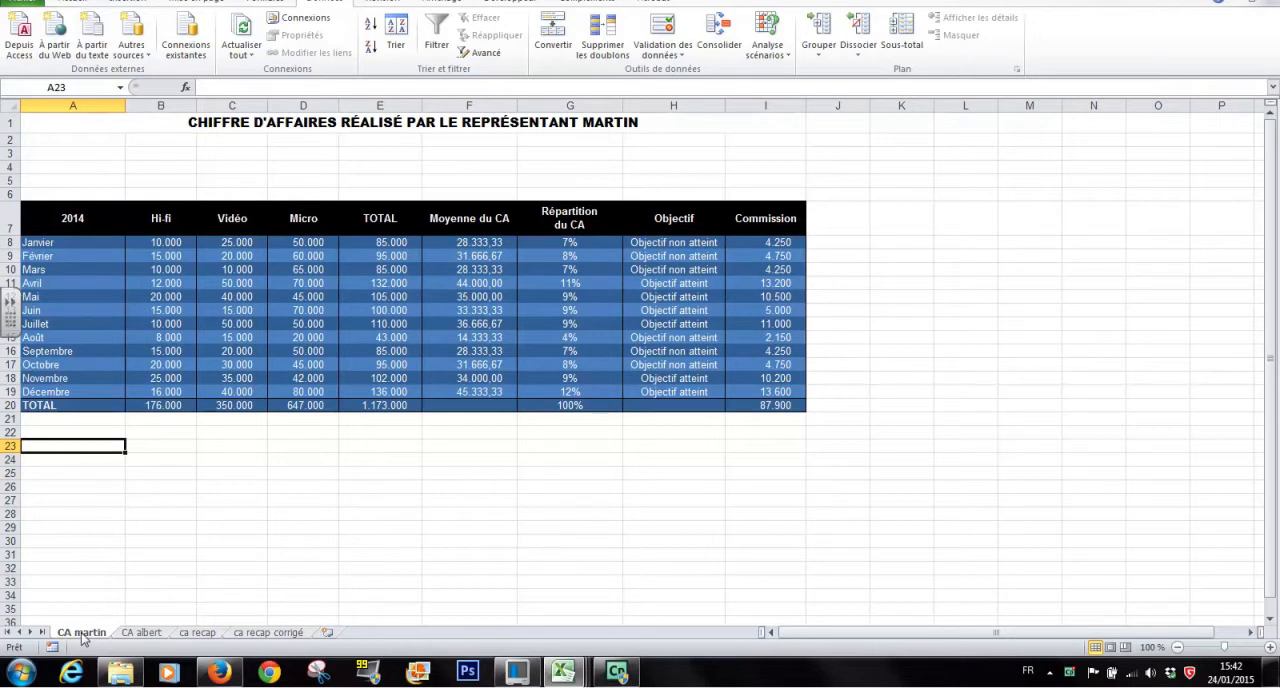
Review the CA albert, ca recap and ca recap corrigé sheets, ending on the empty ca recap sheet
{"action": "left_click", "coordinate": [142, 633]}
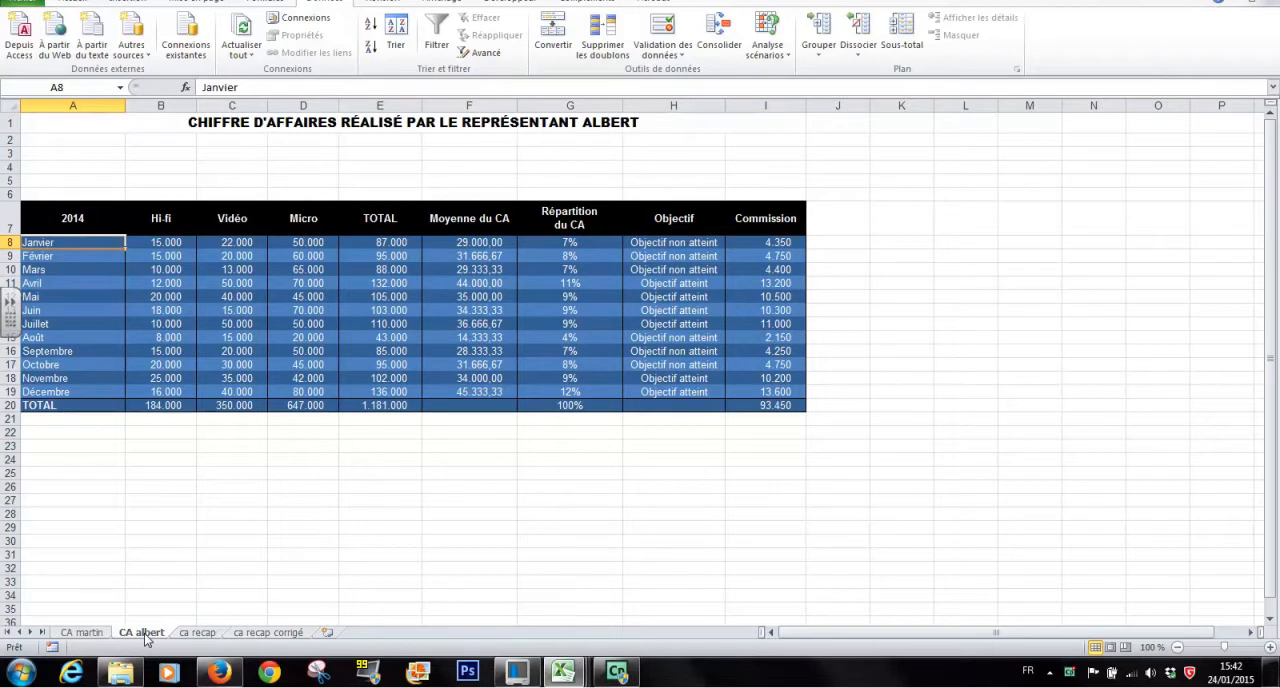
{"action": "left_click", "coordinate": [212, 633]}
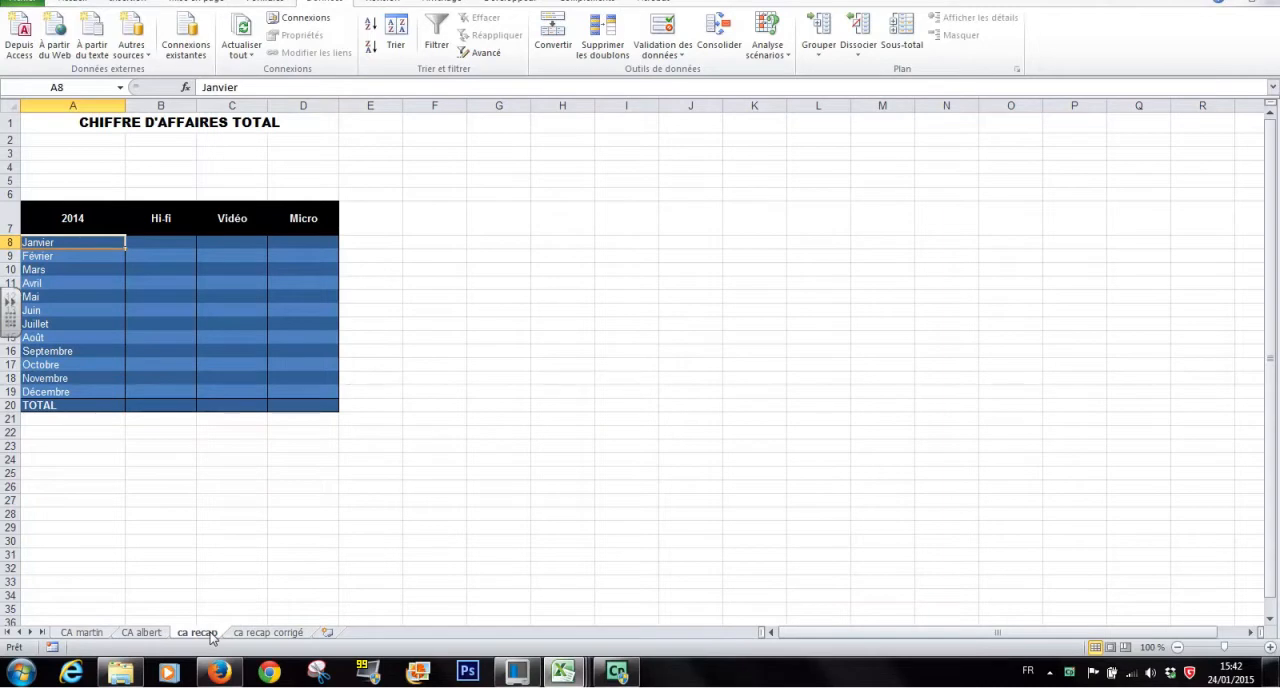
{"action": "left_click", "coordinate": [268, 633]}
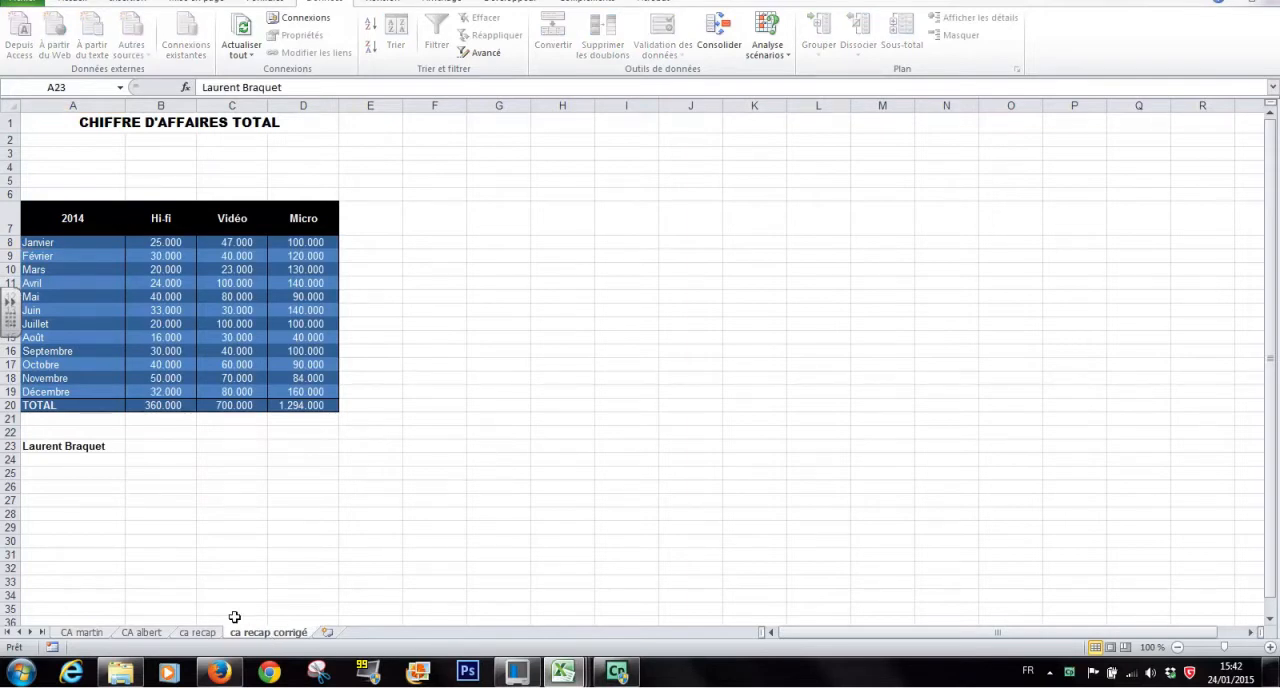
{"action": "left_click", "coordinate": [197, 632]}
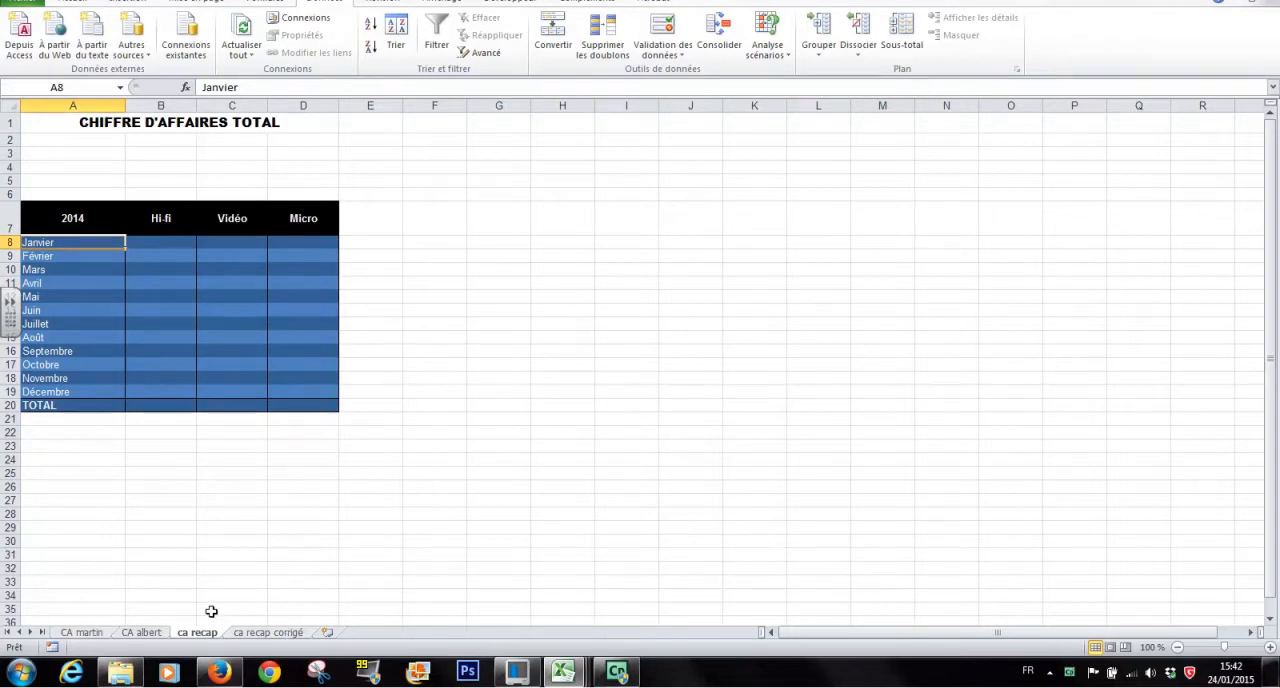
Start a Somme consolidation from cell B8 of ca recap and add range B8:D20 of the CA martin sheet as a reference
{"action": "left_click", "coordinate": [159, 243]}
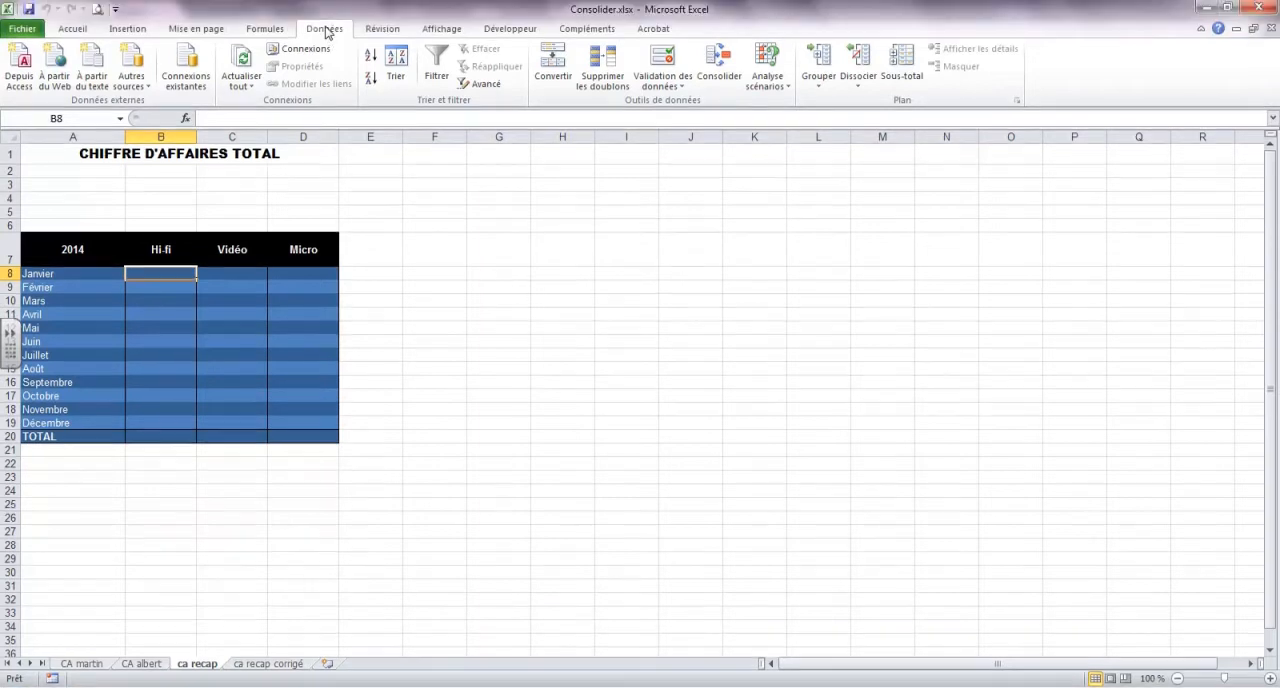
{"action": "left_click", "coordinate": [716, 66]}
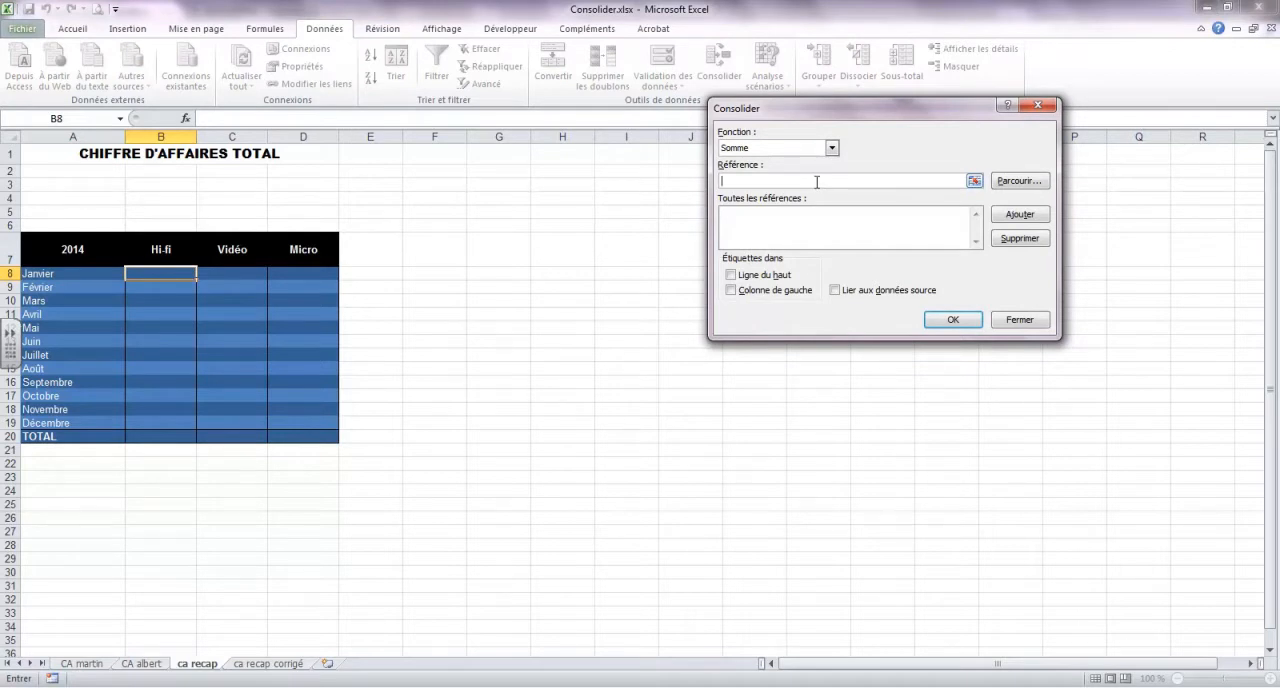
{"action": "left_click", "coordinate": [1028, 182]}
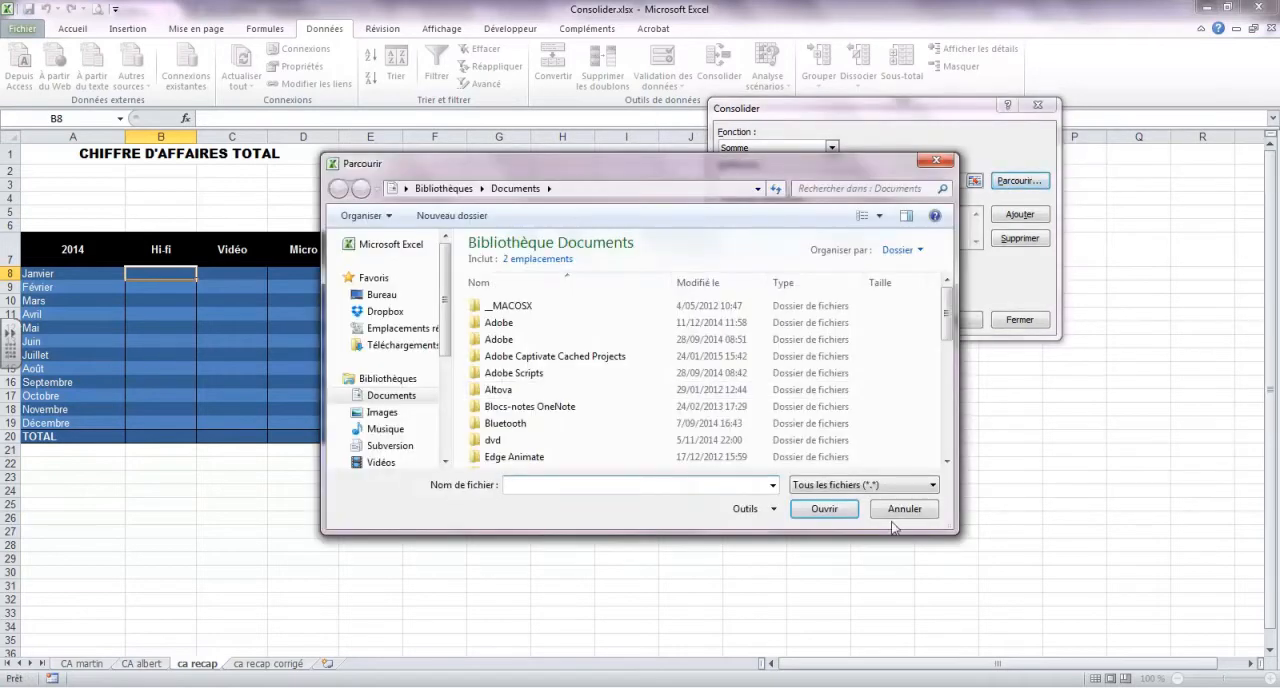
{"action": "left_click", "coordinate": [905, 509]}
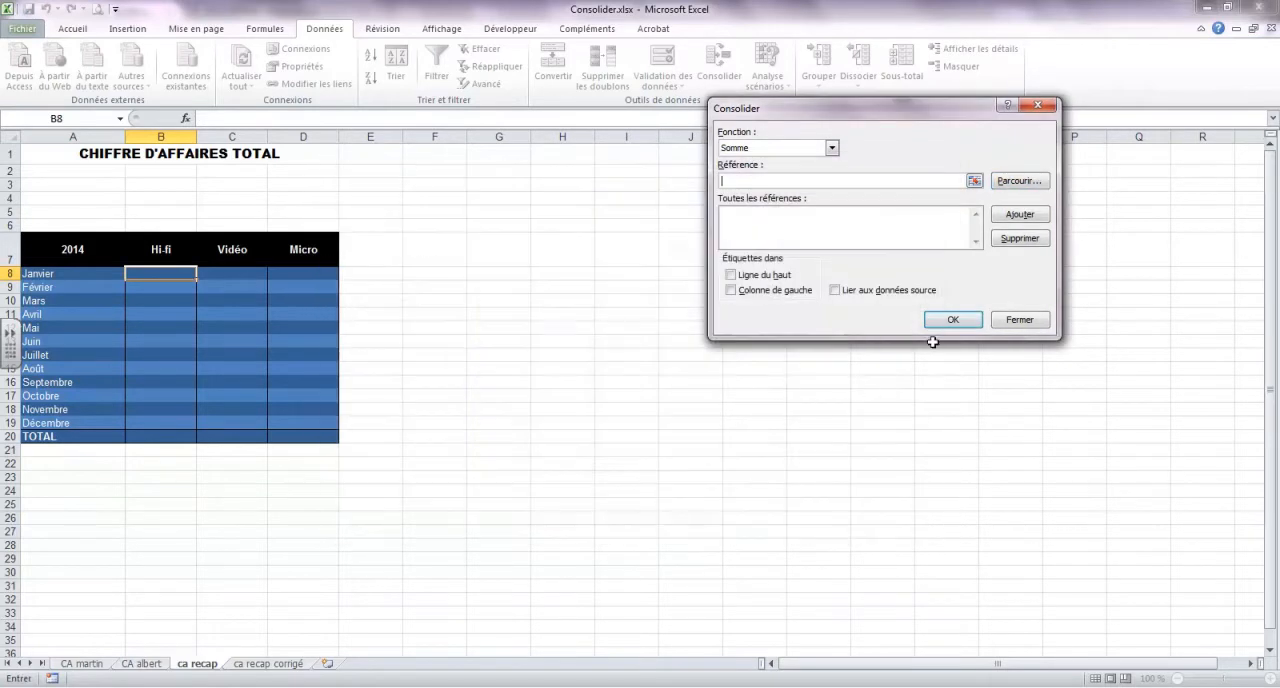
{"action": "left_click", "coordinate": [972, 181]}
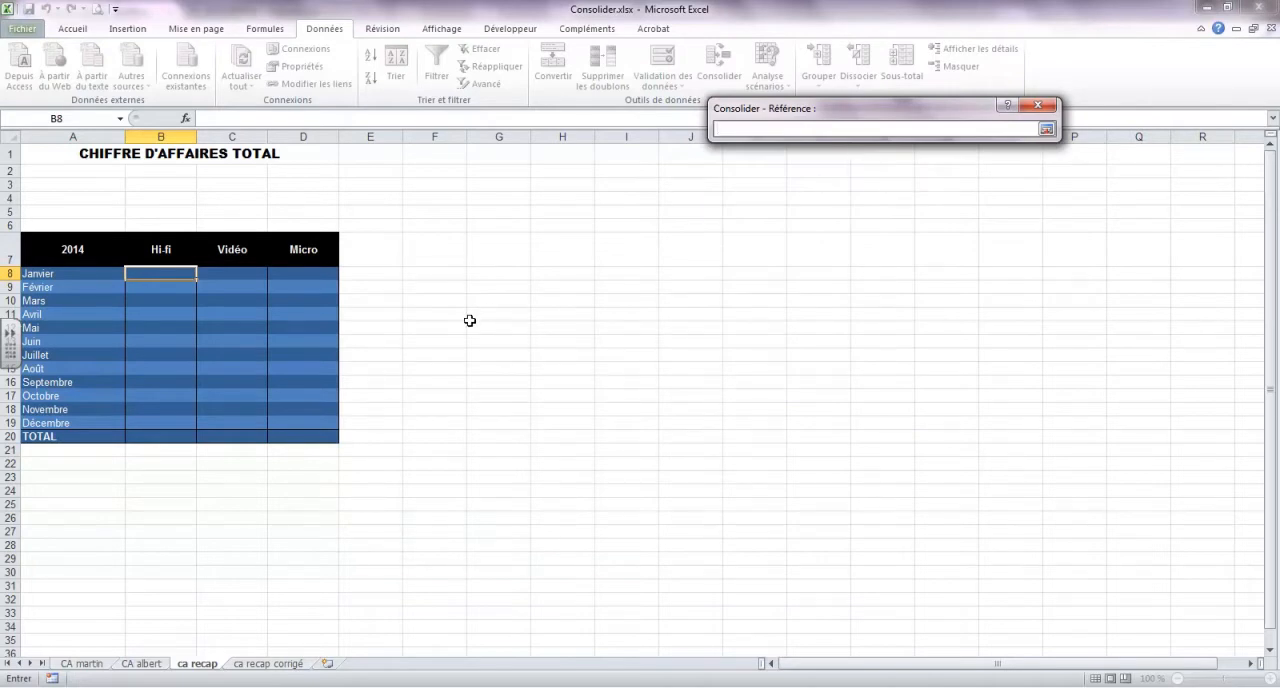
{"action": "left_click", "coordinate": [83, 665]}
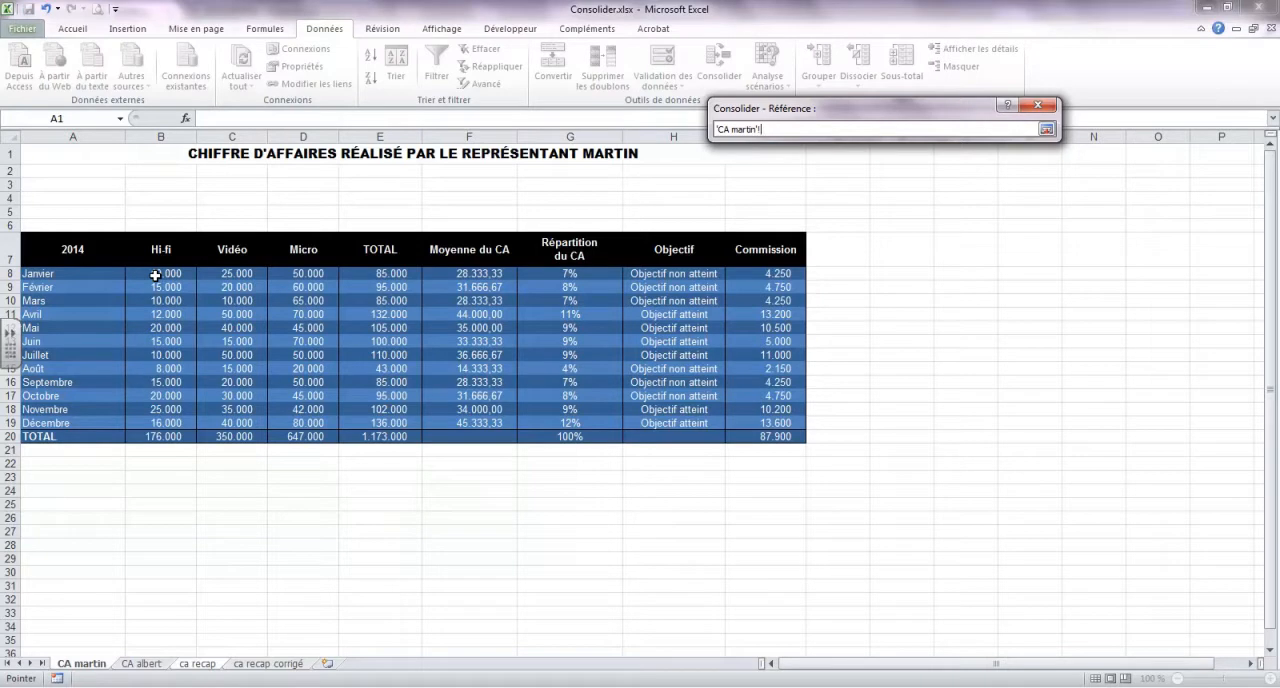
{"action": "left_click_drag", "start_coordinate": [156, 275], "coordinate": [292, 434]}
{"action": "left_click", "coordinate": [1048, 128]}
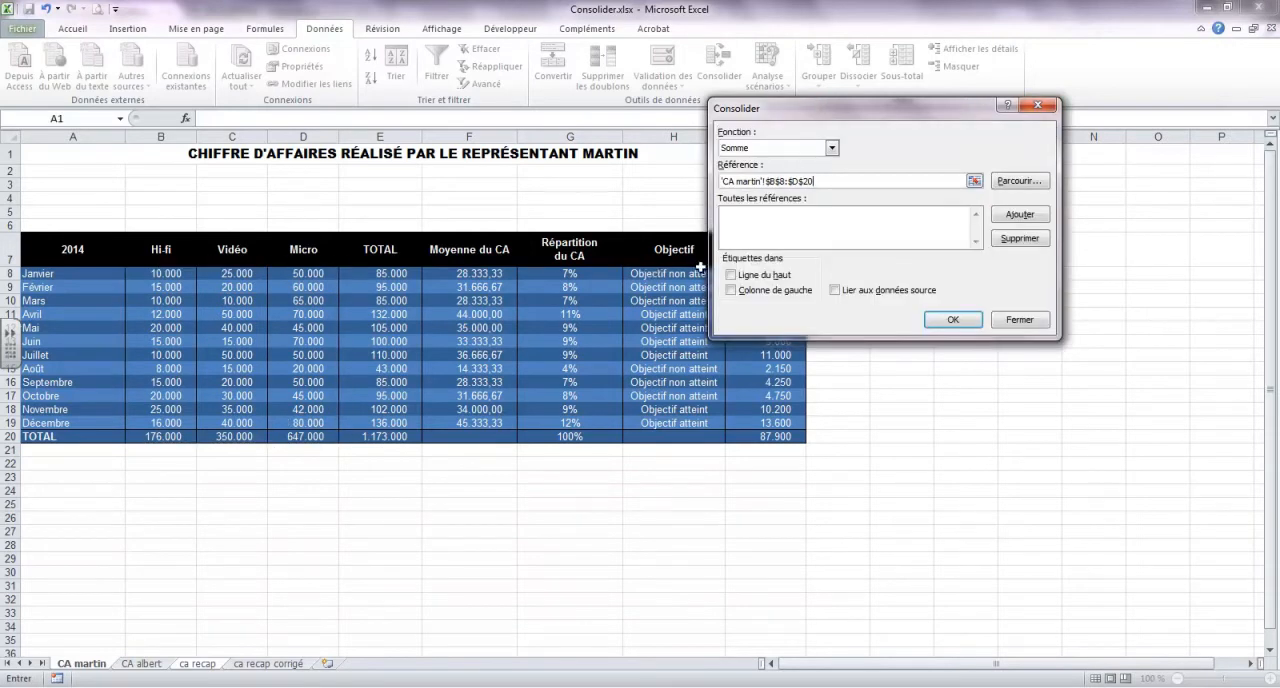
{"action": "left_click", "coordinate": [1016, 215]}
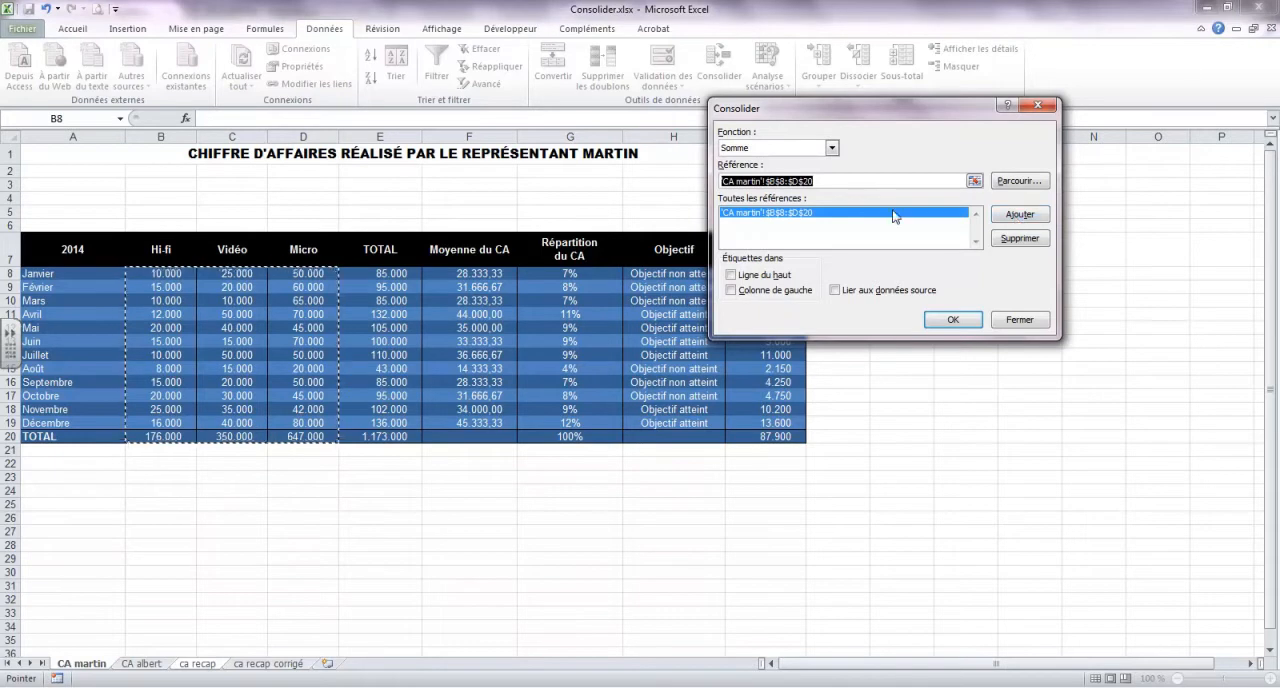
Add range B8:D20 of the CA albert sheet as the second reference and run the consolidation
{"action": "left_click", "coordinate": [973, 181]}
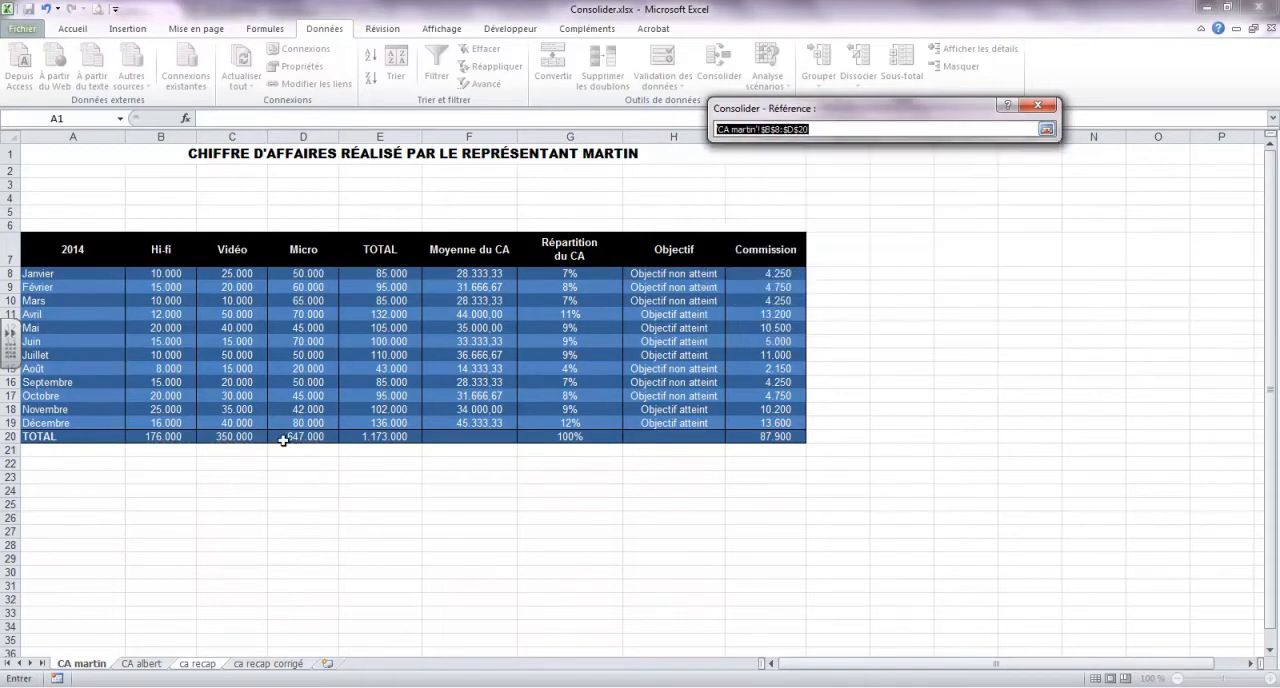
{"action": "left_click", "coordinate": [141, 664]}
{"action": "left_click_drag", "start_coordinate": [160, 273], "coordinate": [283, 432]}
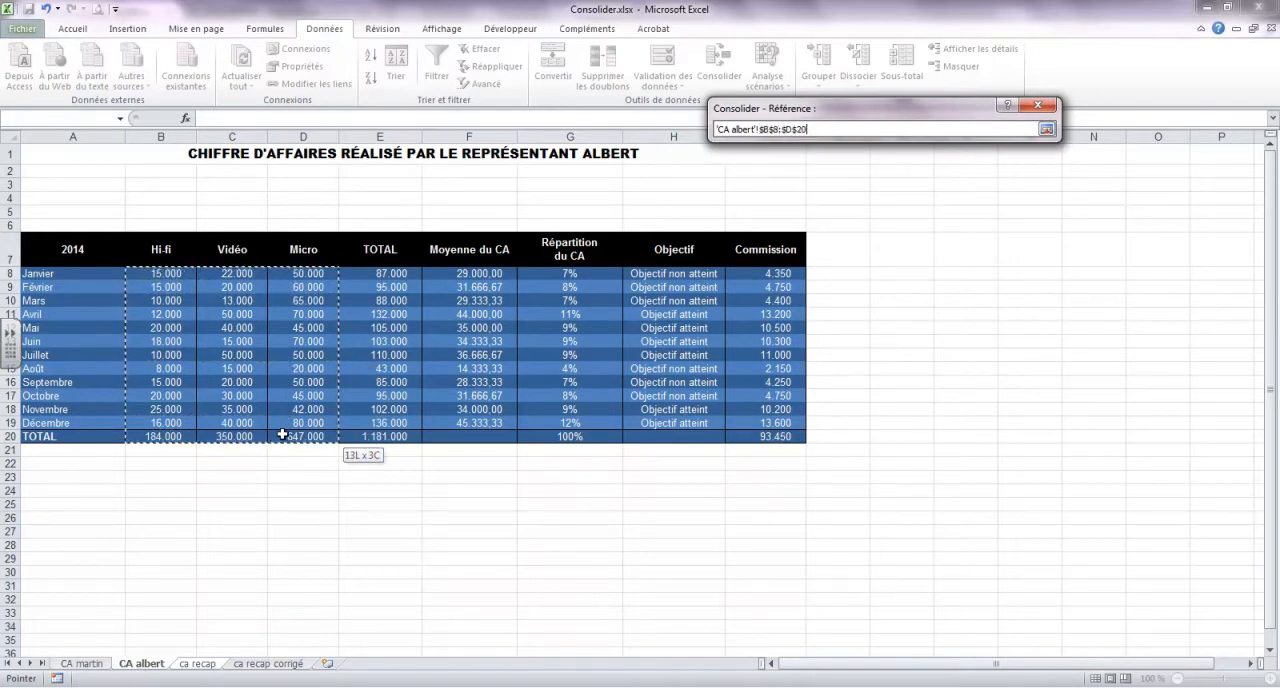
{"action": "left_click", "coordinate": [1046, 130]}
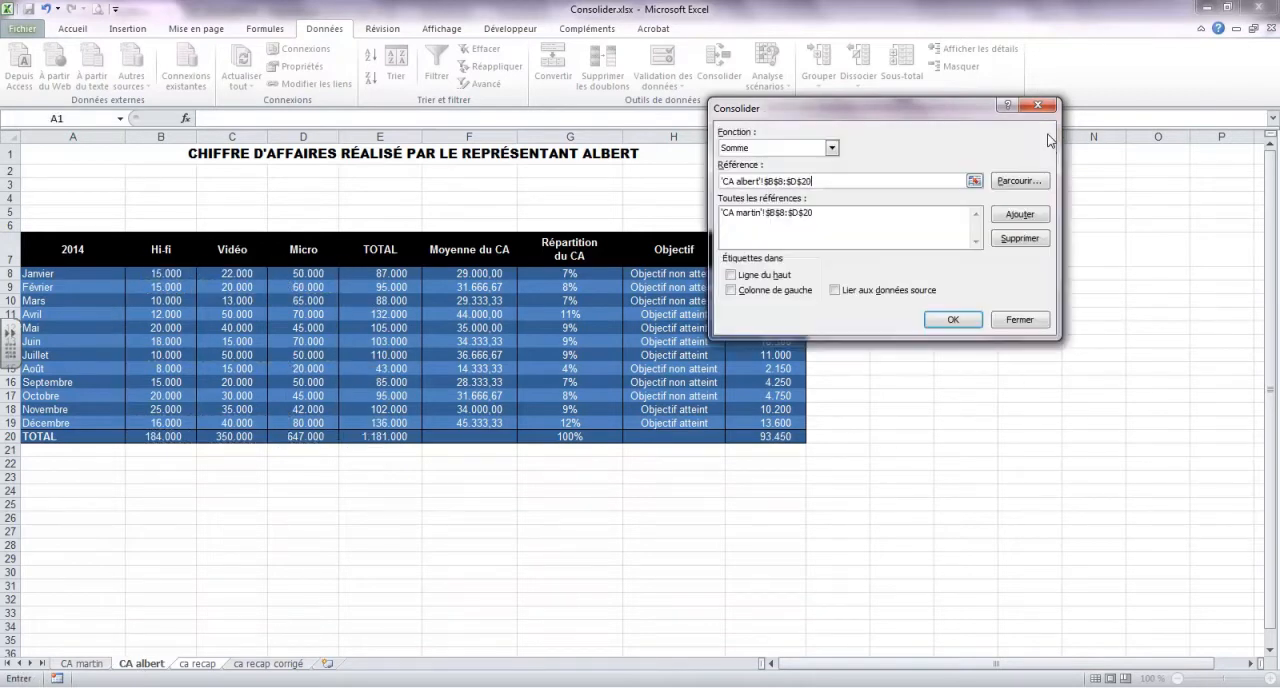
{"action": "left_click", "coordinate": [1020, 216]}
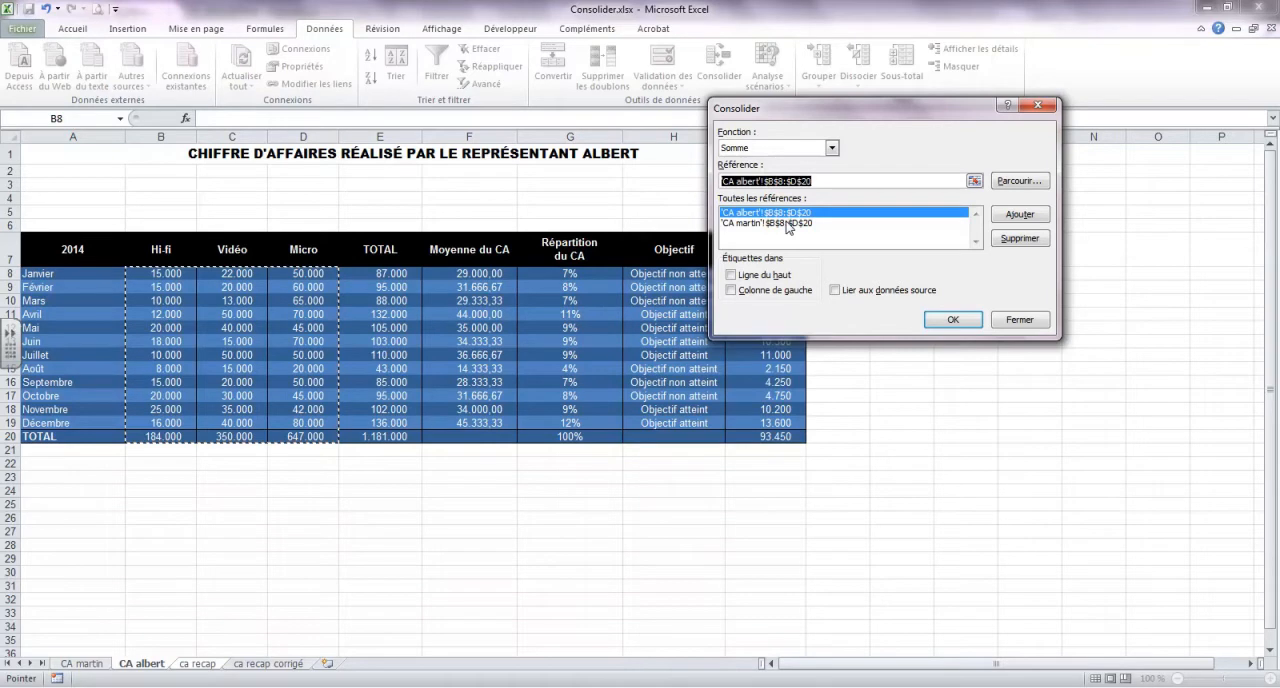
{"action": "left_click", "coordinate": [952, 320]}
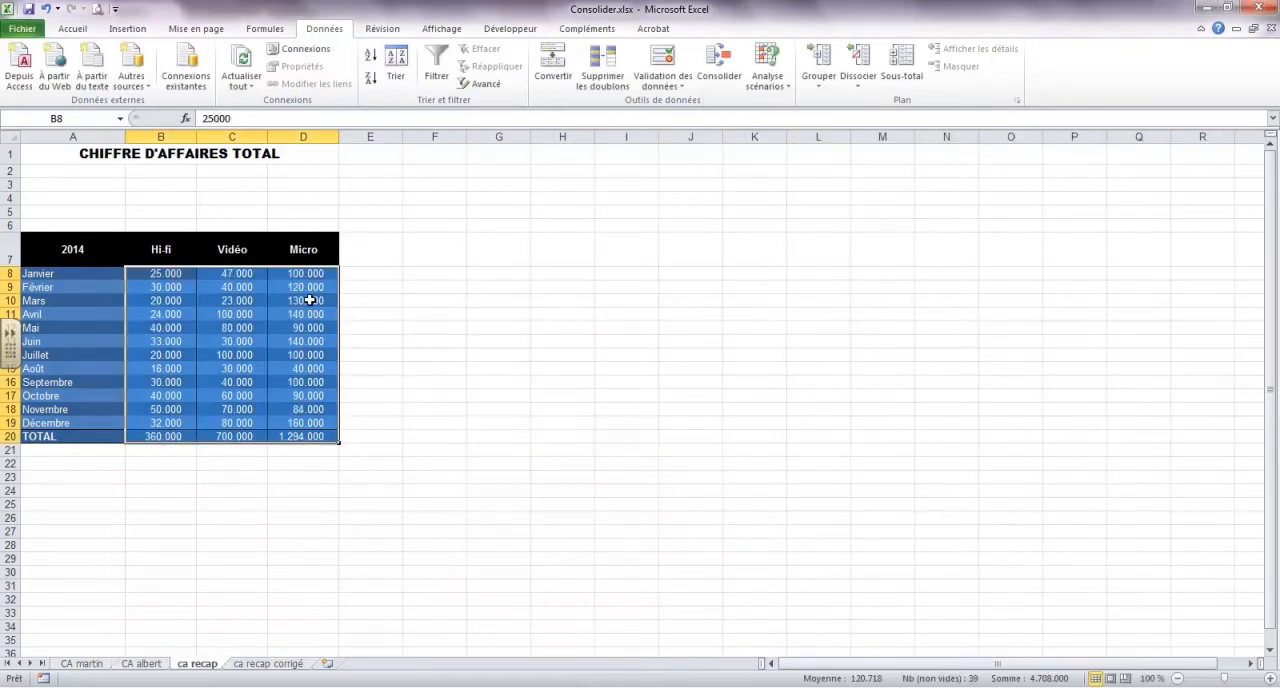
Inspect the consolidated January Hi-fi and Vidéo cells and compare ca recap with the CA martin and CA albert sheets
{"action": "left_click", "coordinate": [165, 276]}
{"action": "key", "text": "Right"}
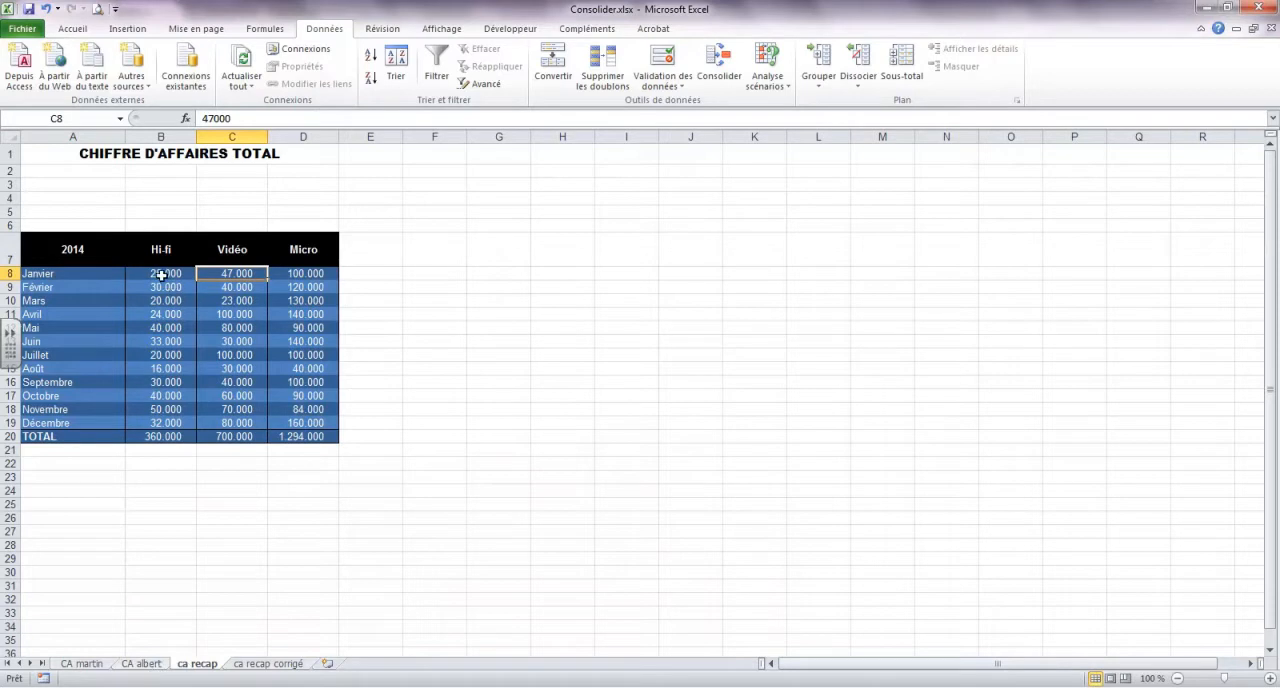
{"action": "left_click", "coordinate": [84, 664]}
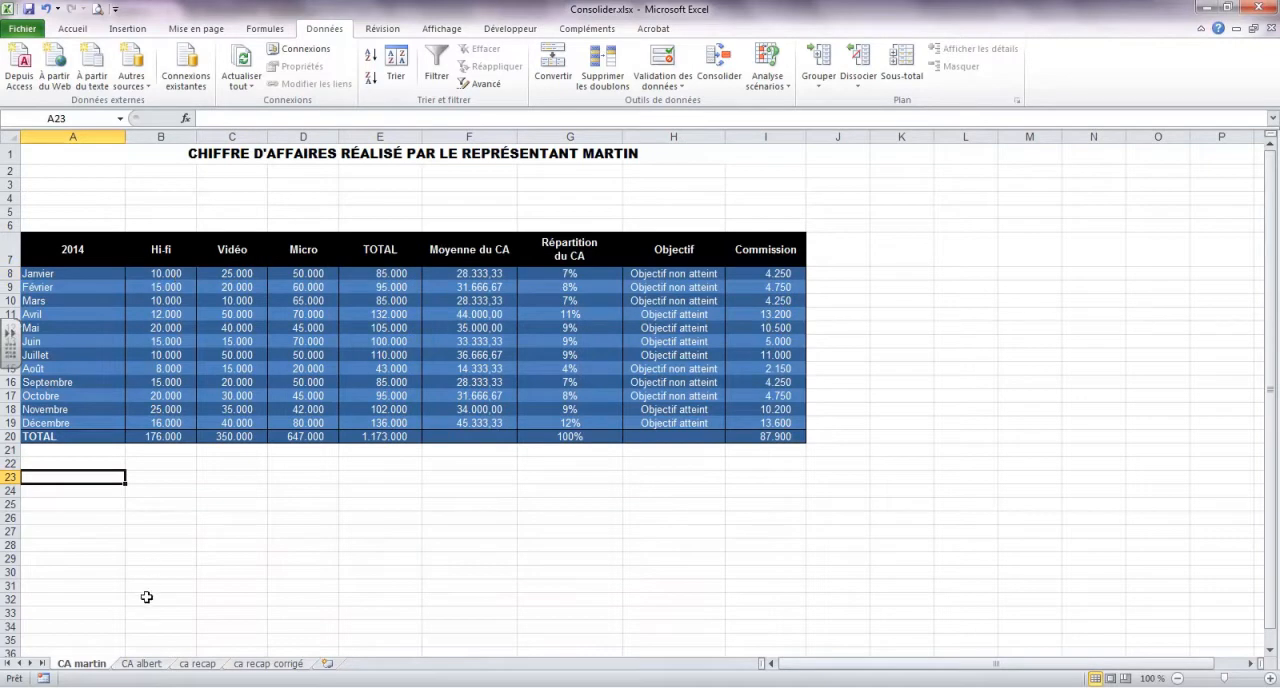
{"action": "left_click", "coordinate": [150, 664]}
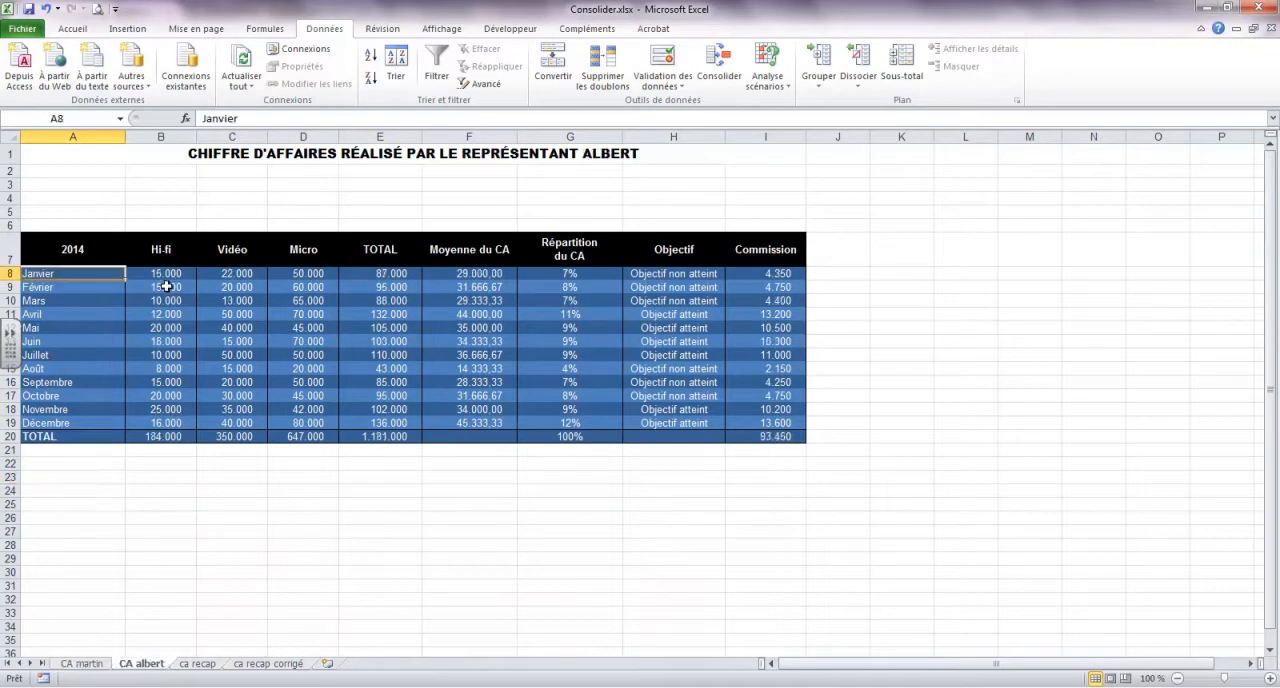
{"action": "left_click", "coordinate": [200, 664]}
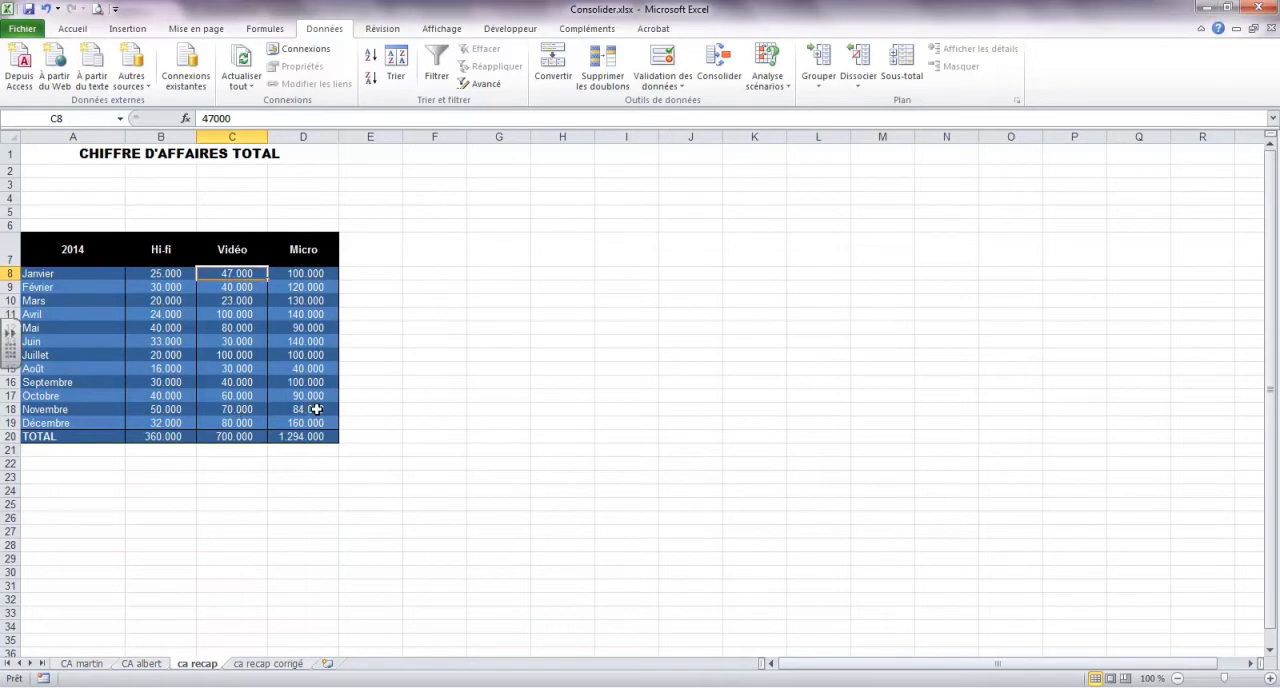
Compare the October Micro cell, D17, across the CA martin, CA albert and ca recap sheets
{"action": "left_click", "coordinate": [100, 664]}
{"action": "left_click", "coordinate": [296, 393]}
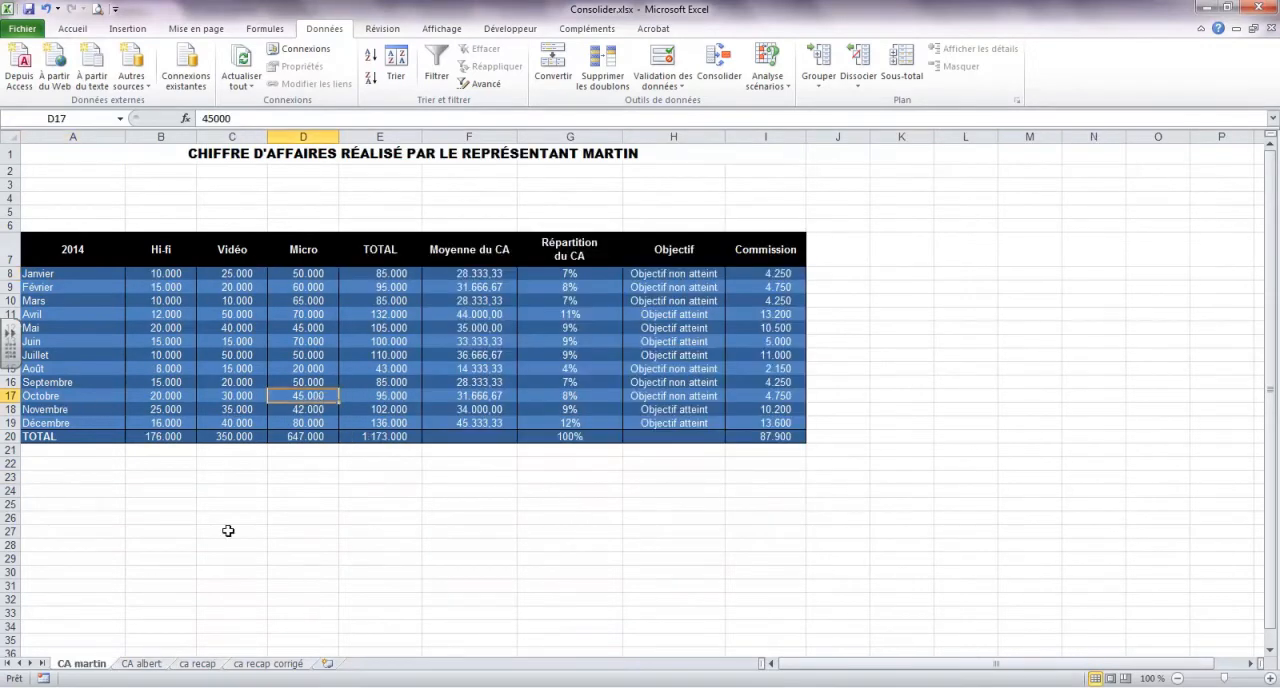
{"action": "left_click", "coordinate": [141, 664]}
{"action": "left_click", "coordinate": [300, 395]}
{"action": "left_click", "coordinate": [197, 664]}
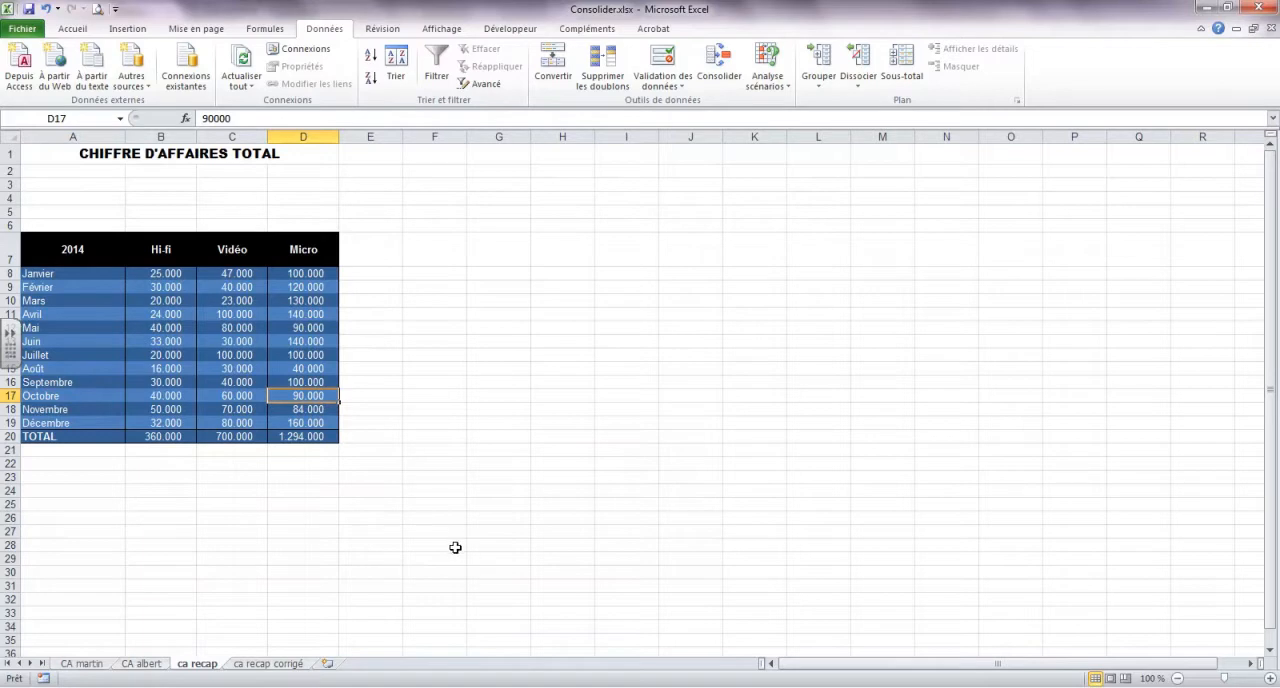
Alternate between the CA martin and CA albert sheets to compare their table layouts, and return to ca recap
{"action": "left_click", "coordinate": [88, 666]}
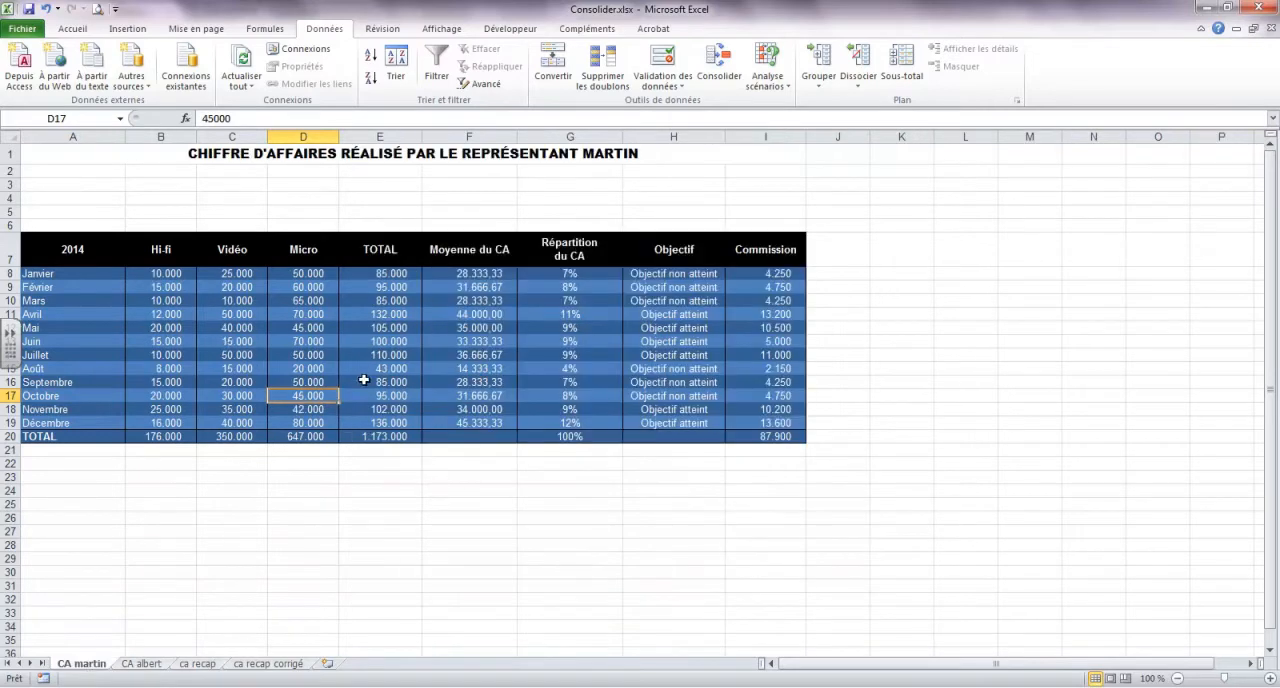
{"action": "left_click", "coordinate": [142, 664]}
{"action": "left_click", "coordinate": [82, 664]}
{"action": "left_click", "coordinate": [155, 664]}
{"action": "left_click", "coordinate": [90, 664]}
{"action": "left_click", "coordinate": [140, 664]}
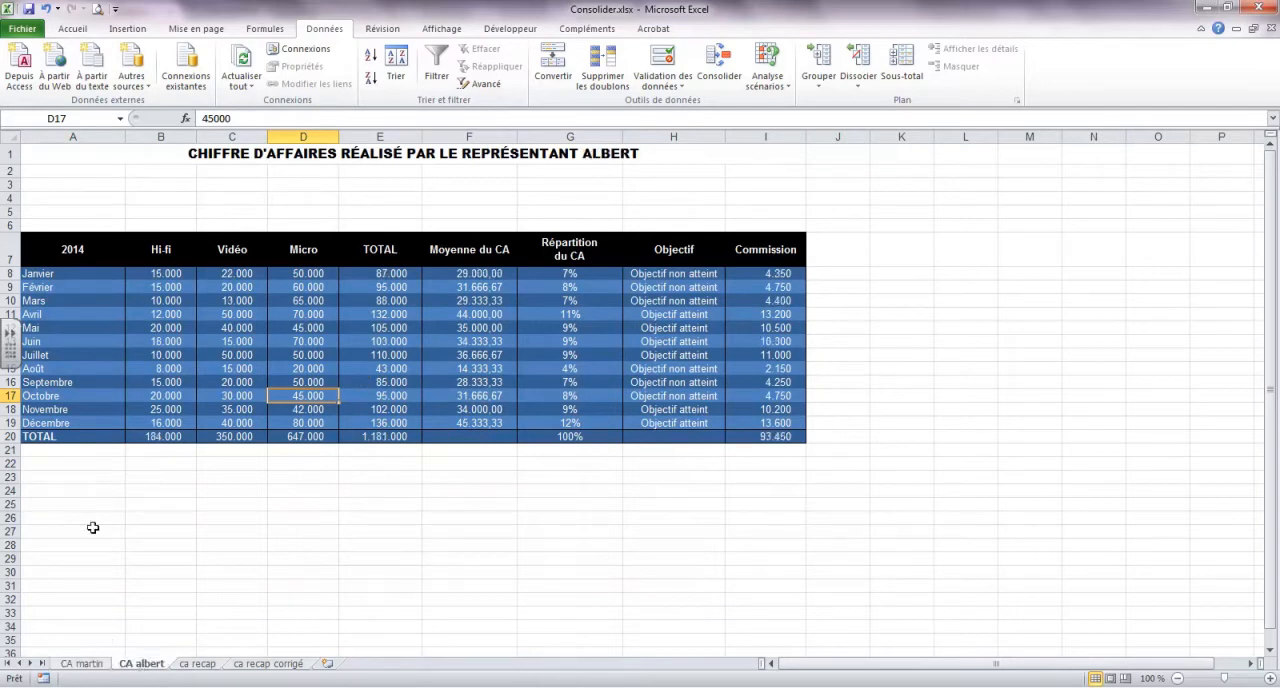
{"action": "left_click", "coordinate": [84, 664]}
{"action": "left_click", "coordinate": [140, 664]}
{"action": "left_click", "coordinate": [199, 664]}
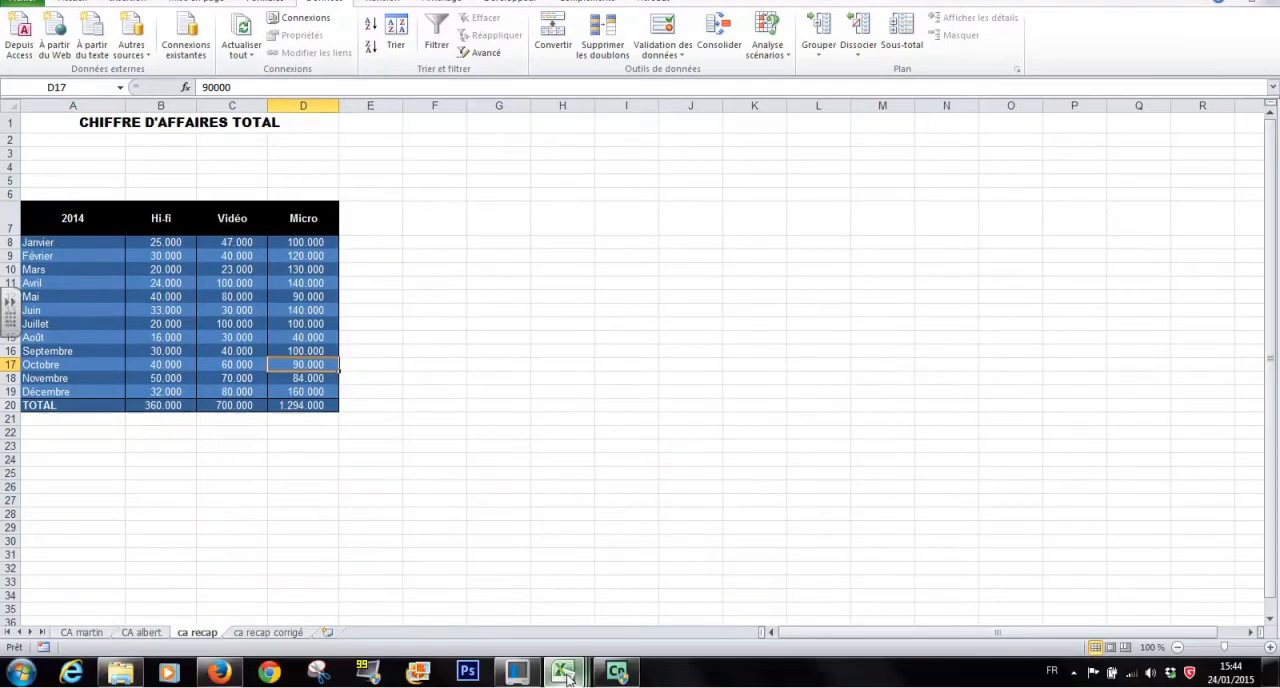
Switch to the Consolidations.xlsx workbook and review its sheets from Données de consolidation 1 through Consolidation2
{"action": "mouse_move", "coordinate": [566, 676]}
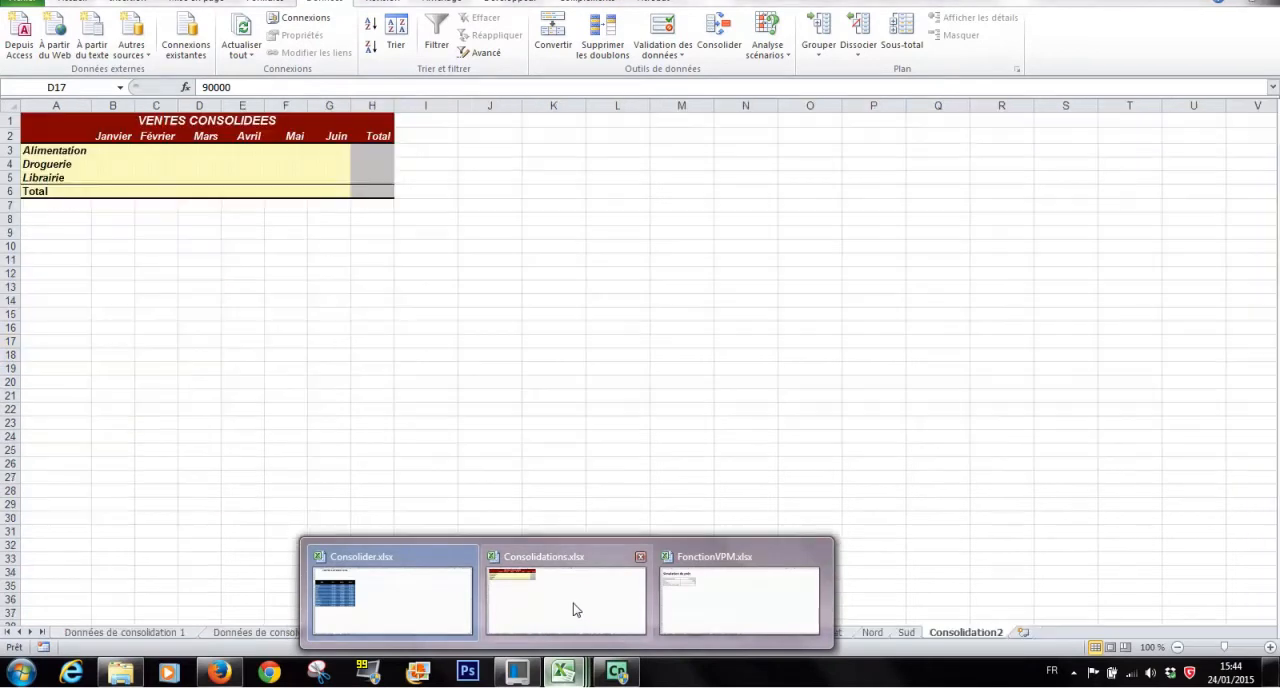
{"action": "left_click", "coordinate": [573, 603]}
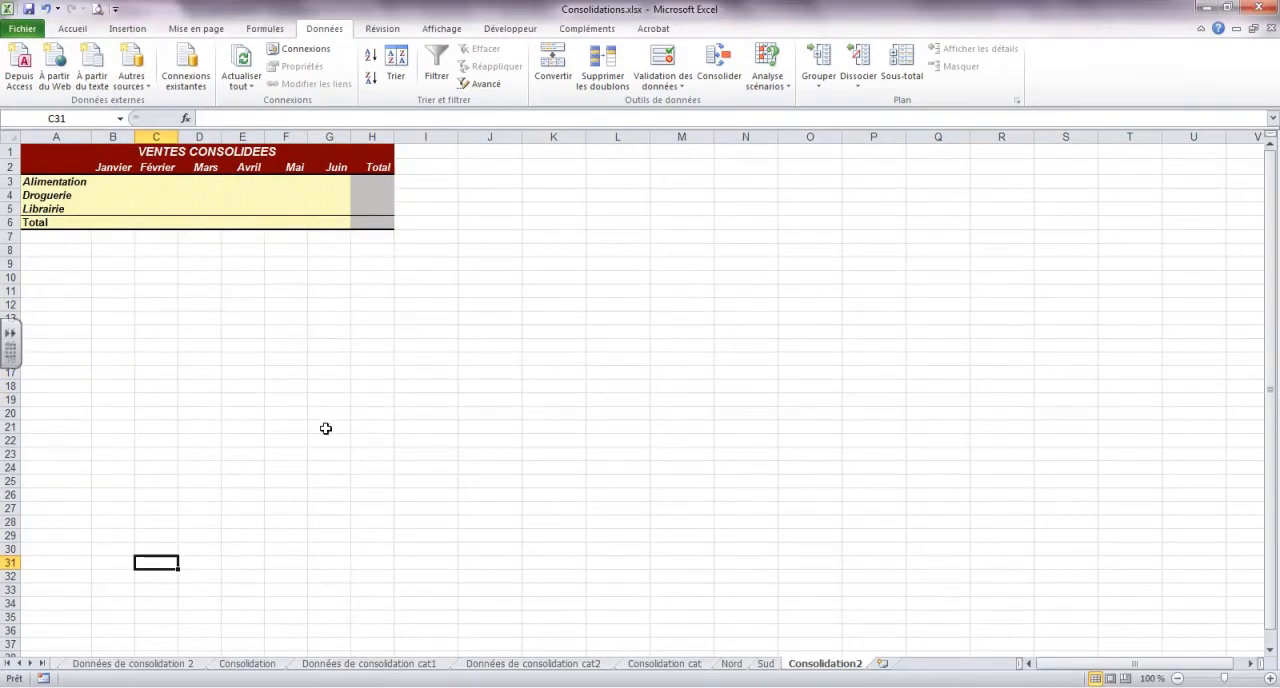
{"action": "left_click", "coordinate": [8, 663]}
{"action": "left_click", "coordinate": [116, 664]}
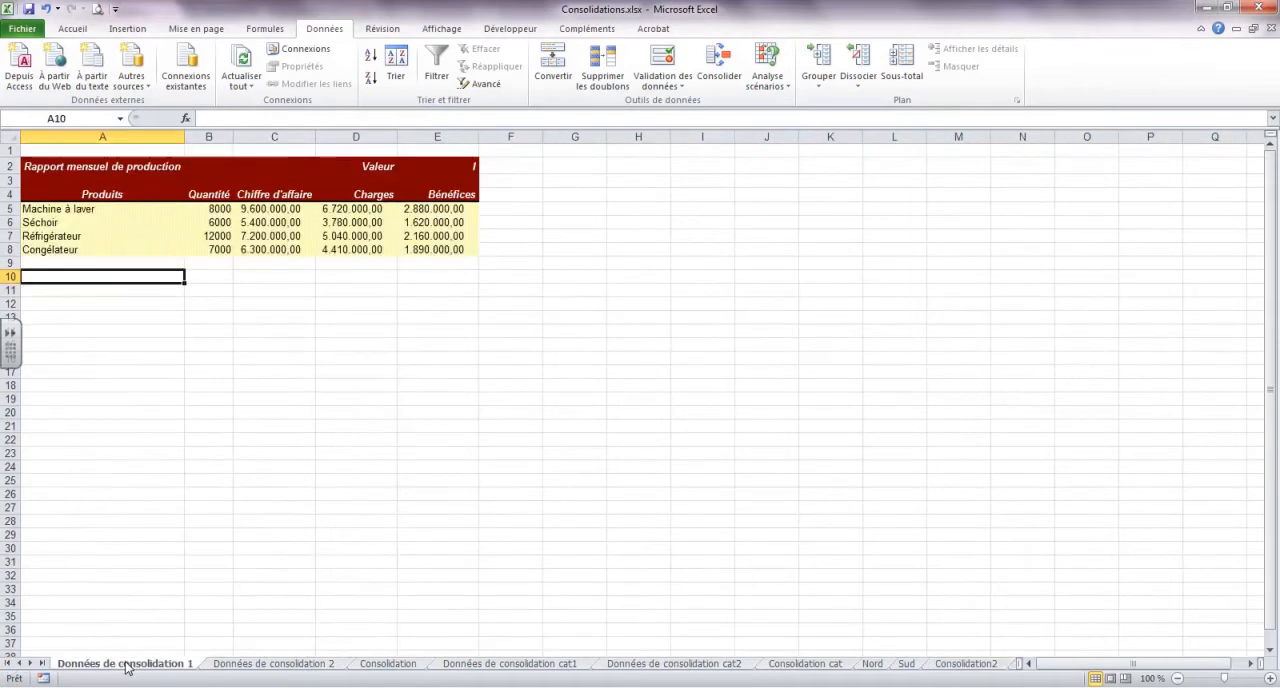
{"action": "left_click", "coordinate": [268, 664]}
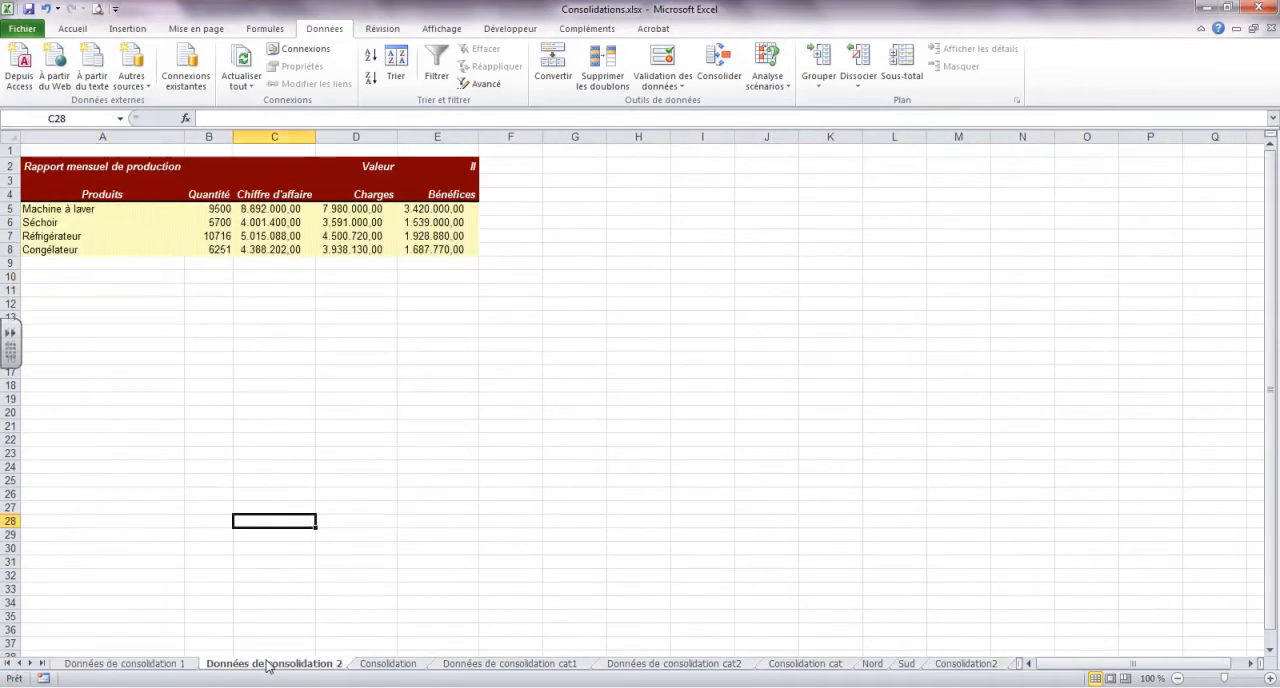
{"action": "left_click", "coordinate": [390, 664]}
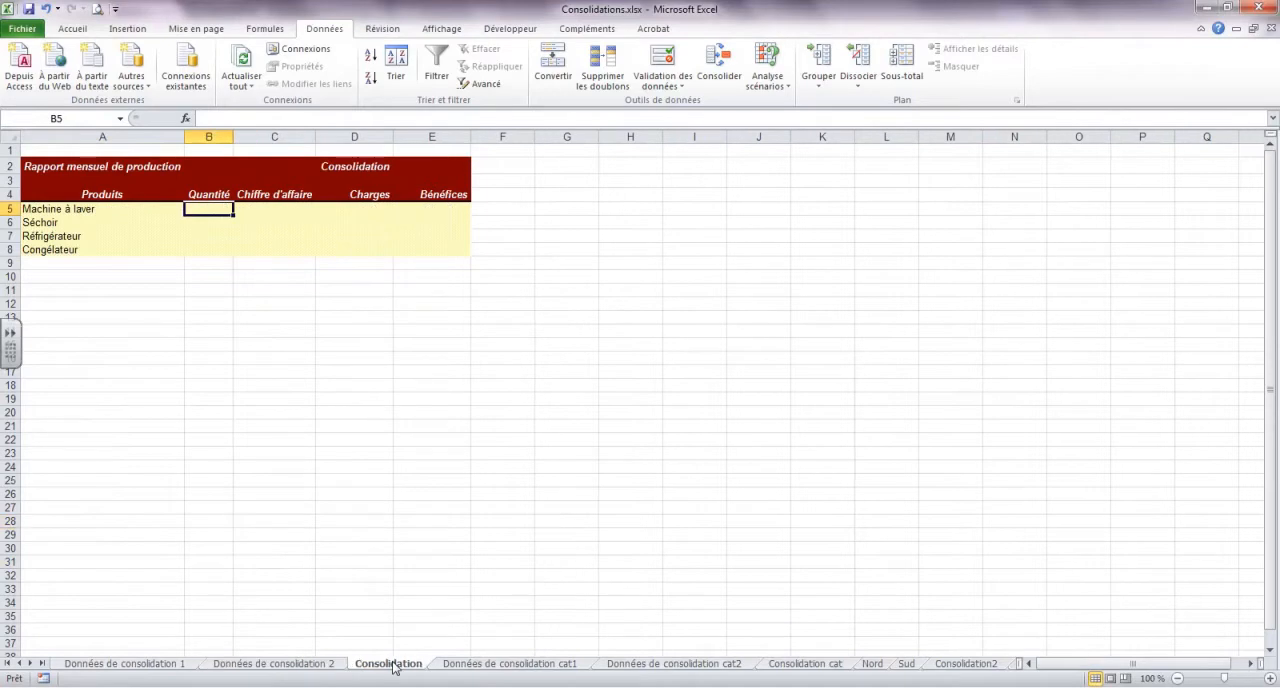
{"action": "left_click", "coordinate": [493, 665]}
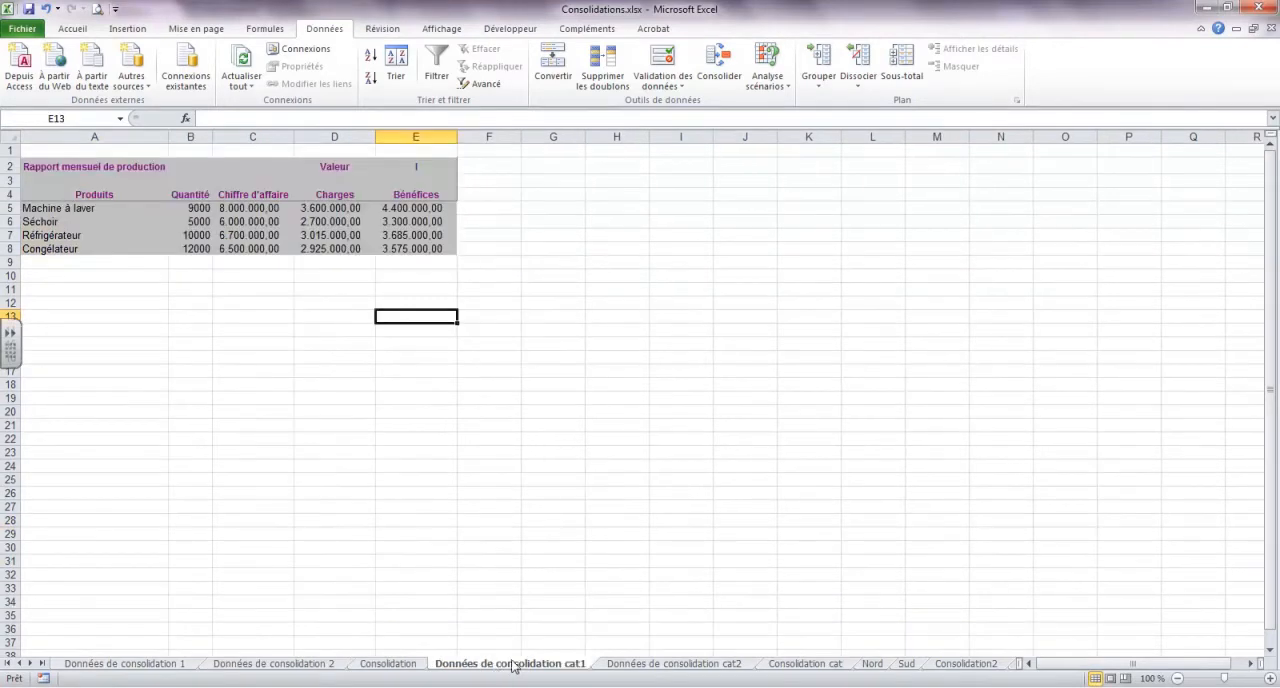
{"action": "left_click", "coordinate": [648, 666]}
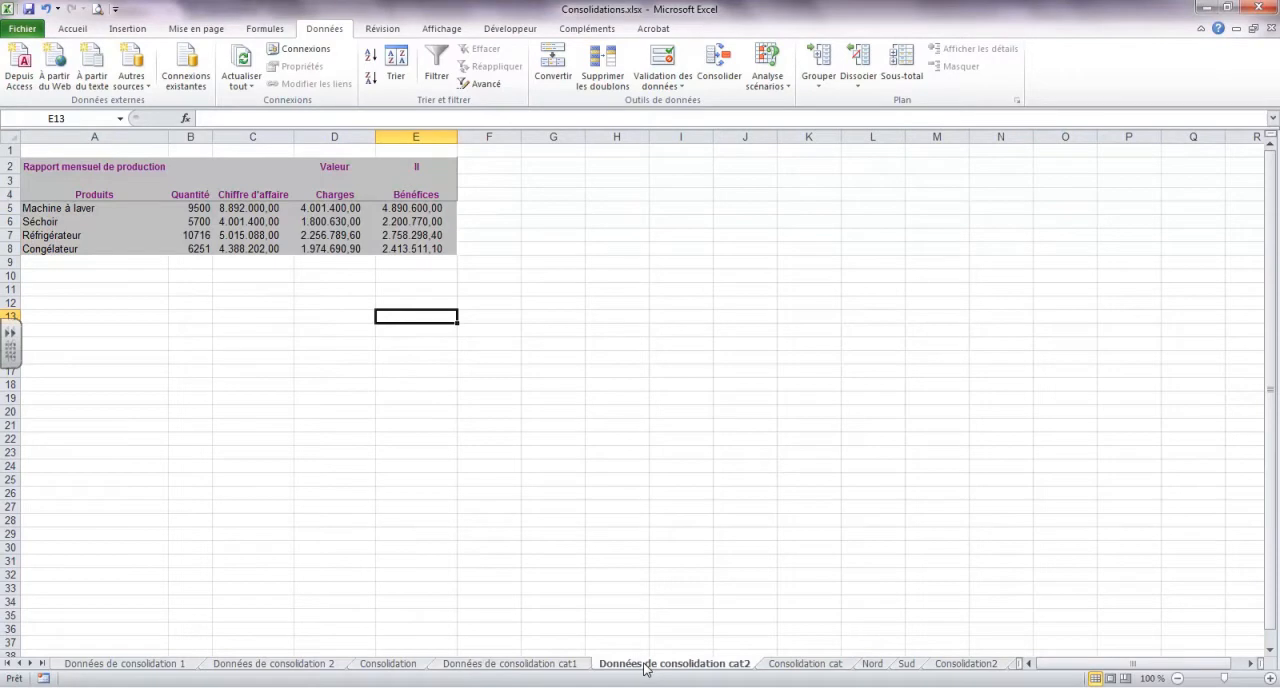
{"action": "left_click", "coordinate": [801, 665]}
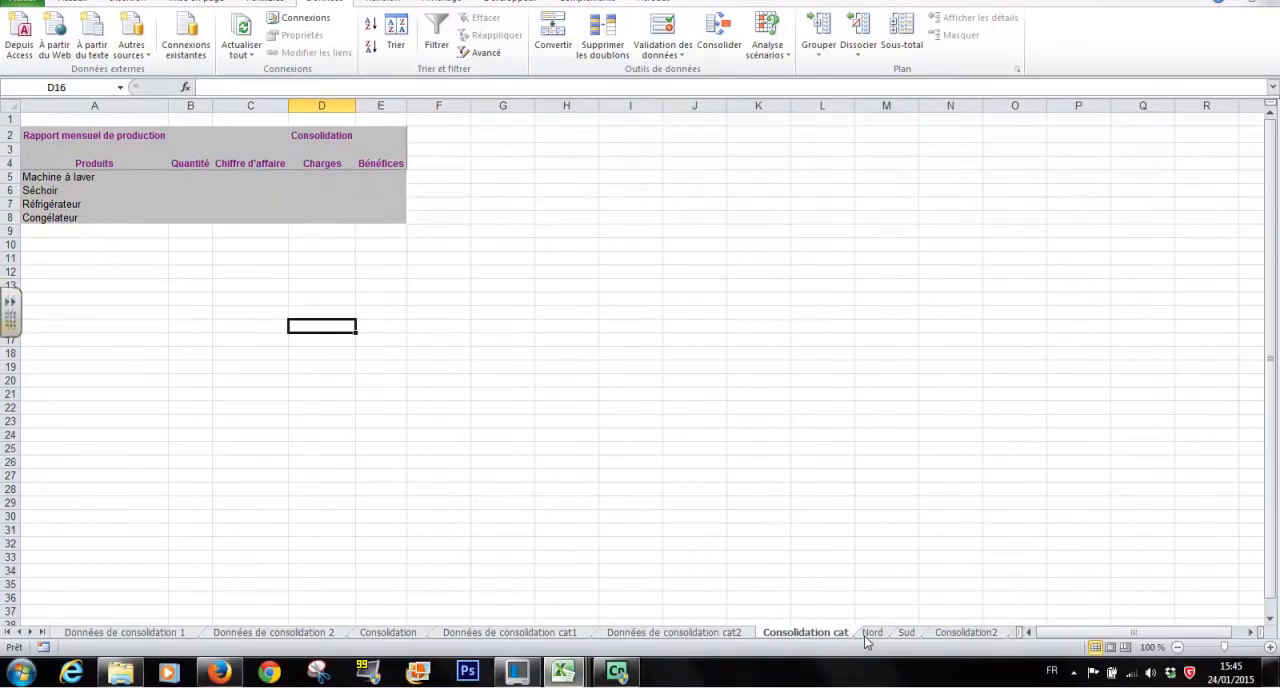
{"action": "left_click", "coordinate": [872, 663]}
{"action": "left_click", "coordinate": [906, 663]}
{"action": "left_click", "coordinate": [940, 632]}
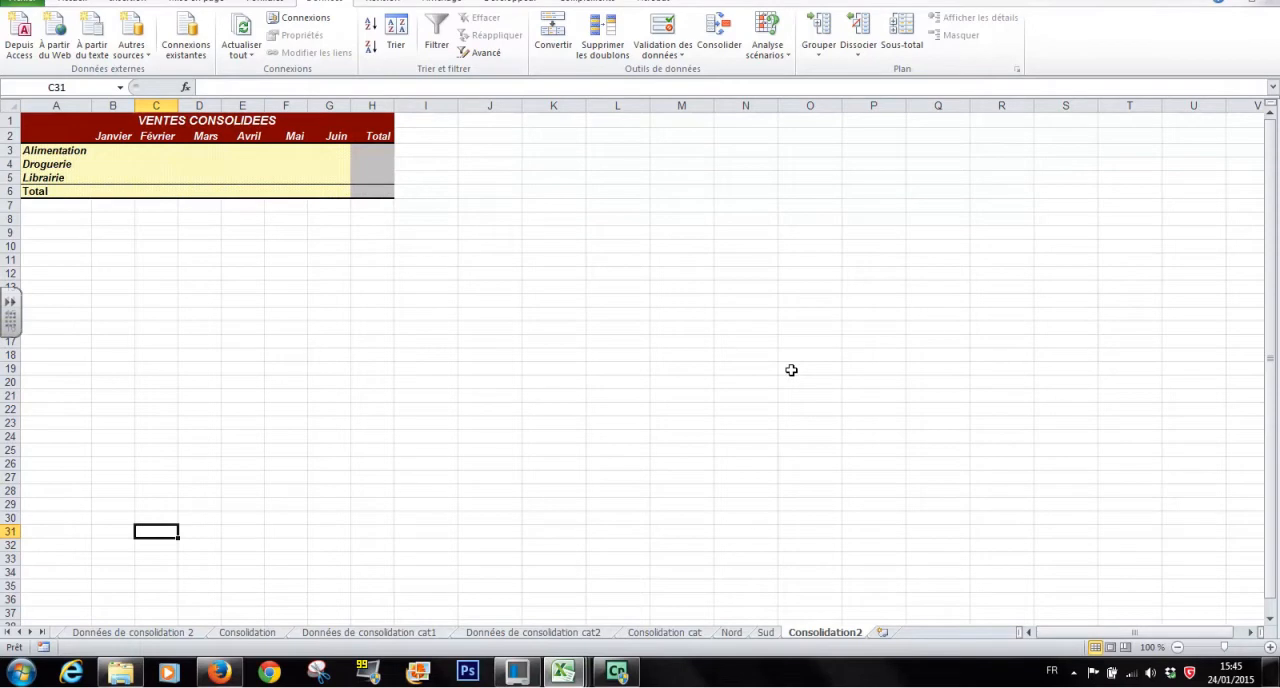
Switch to the FonctionVPM.xlsx workbook and inspect the loan amount, rate and annuity cells B4 to B6 on the emprunt sheet
{"action": "left_click", "coordinate": [565, 679]}
{"action": "left_click", "coordinate": [729, 610]}
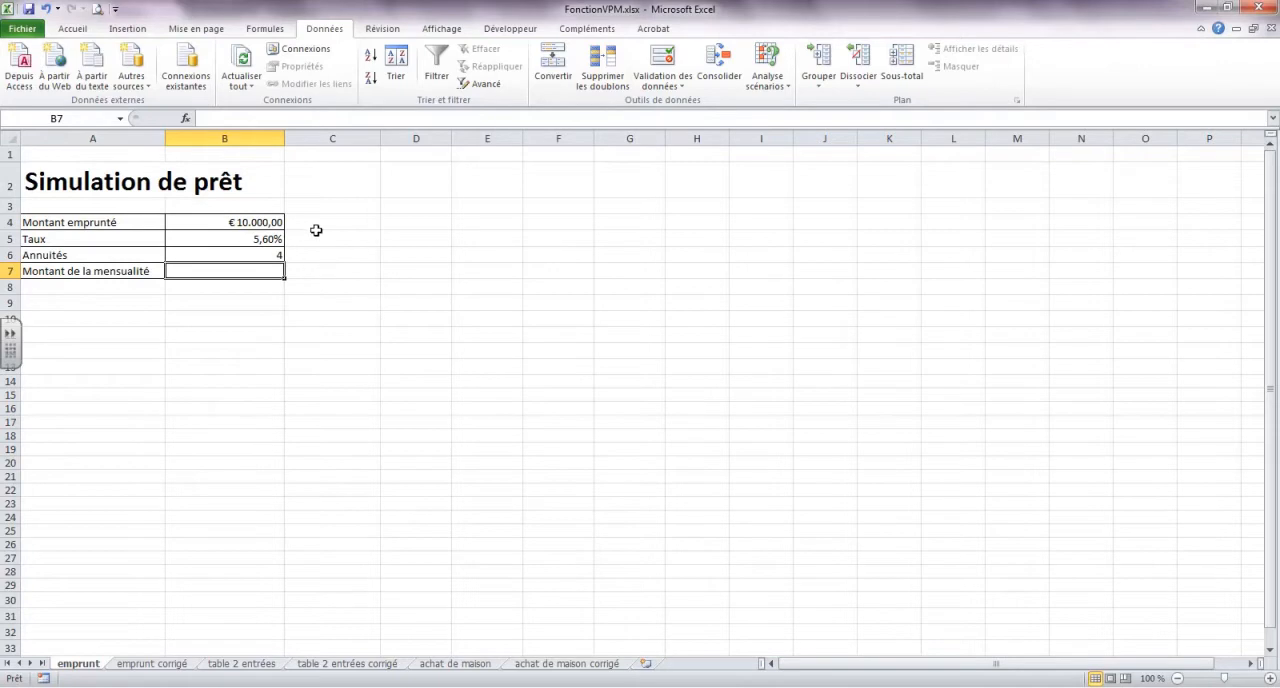
{"action": "left_click", "coordinate": [260, 218]}
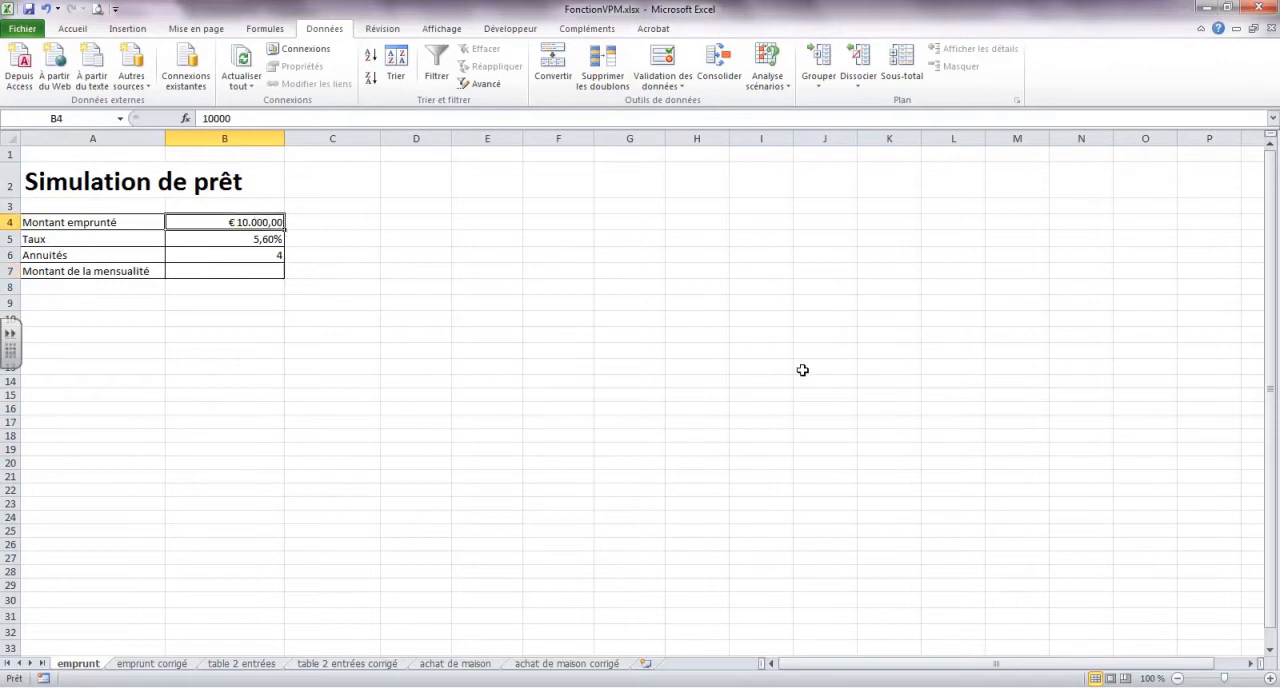
{"action": "left_click", "coordinate": [251, 238]}
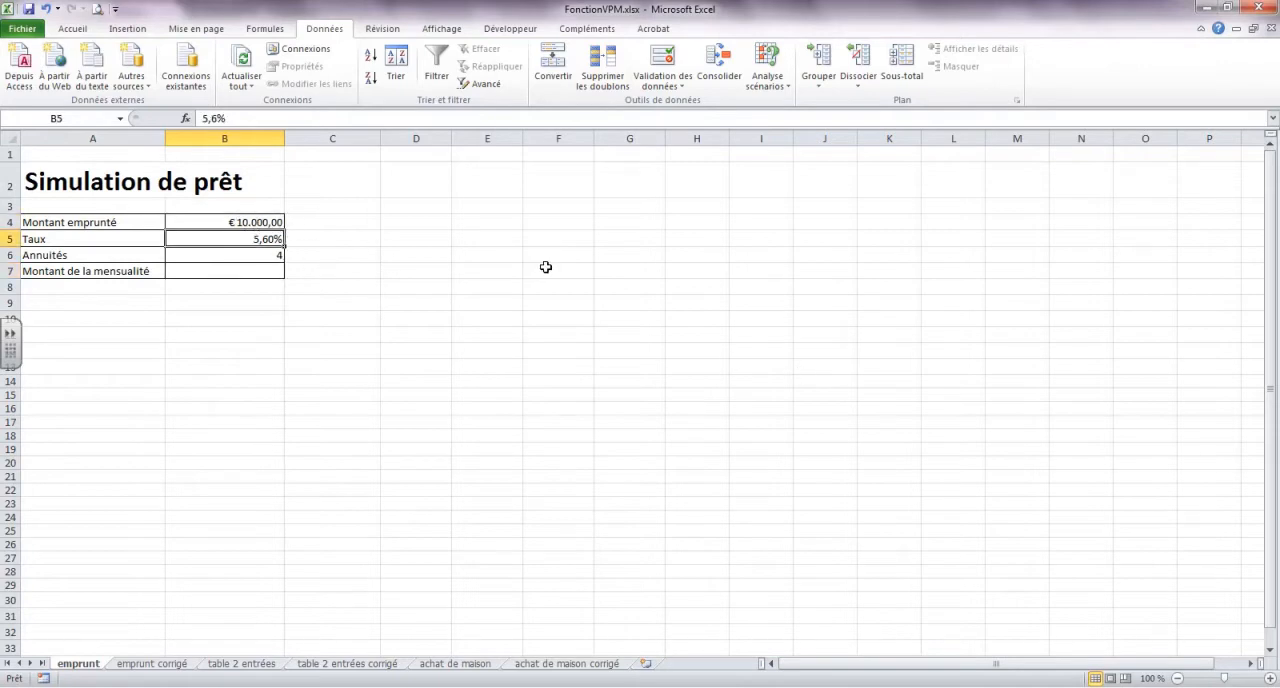
{"action": "left_click", "coordinate": [264, 257]}
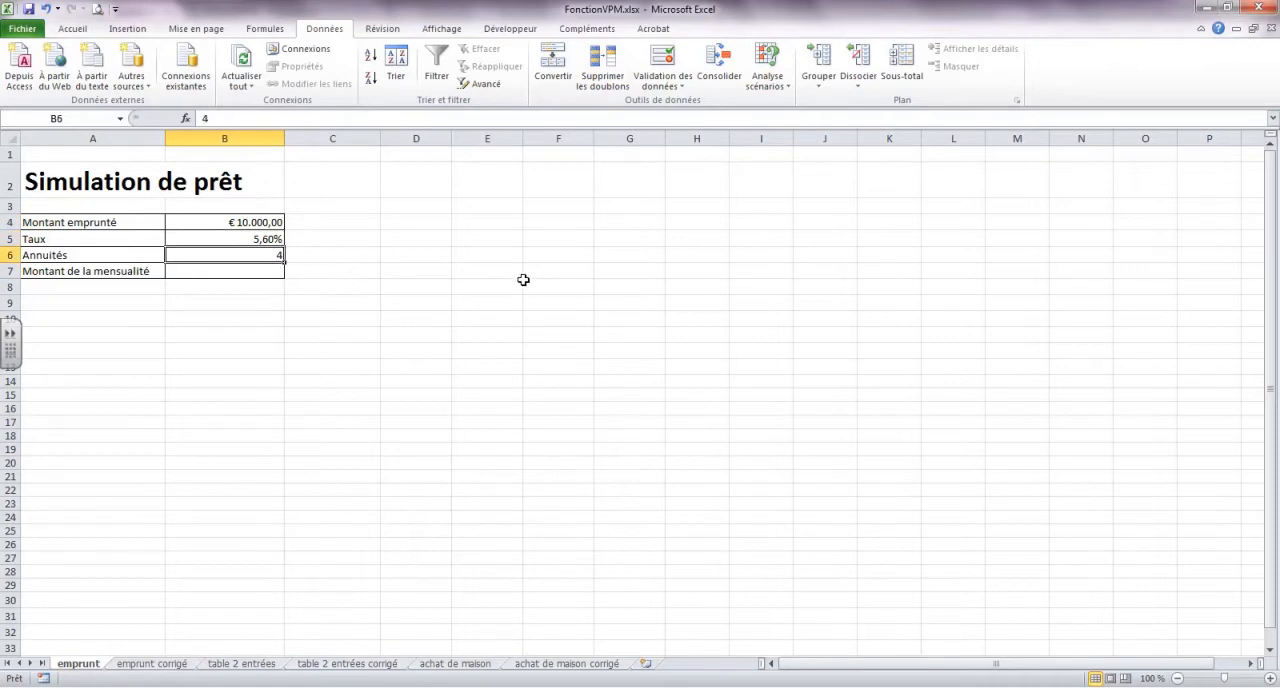
Insert the financial function VPM in cell B7 and move its arguments dialog so the loan data stays visible
{"action": "left_click", "coordinate": [236, 272]}
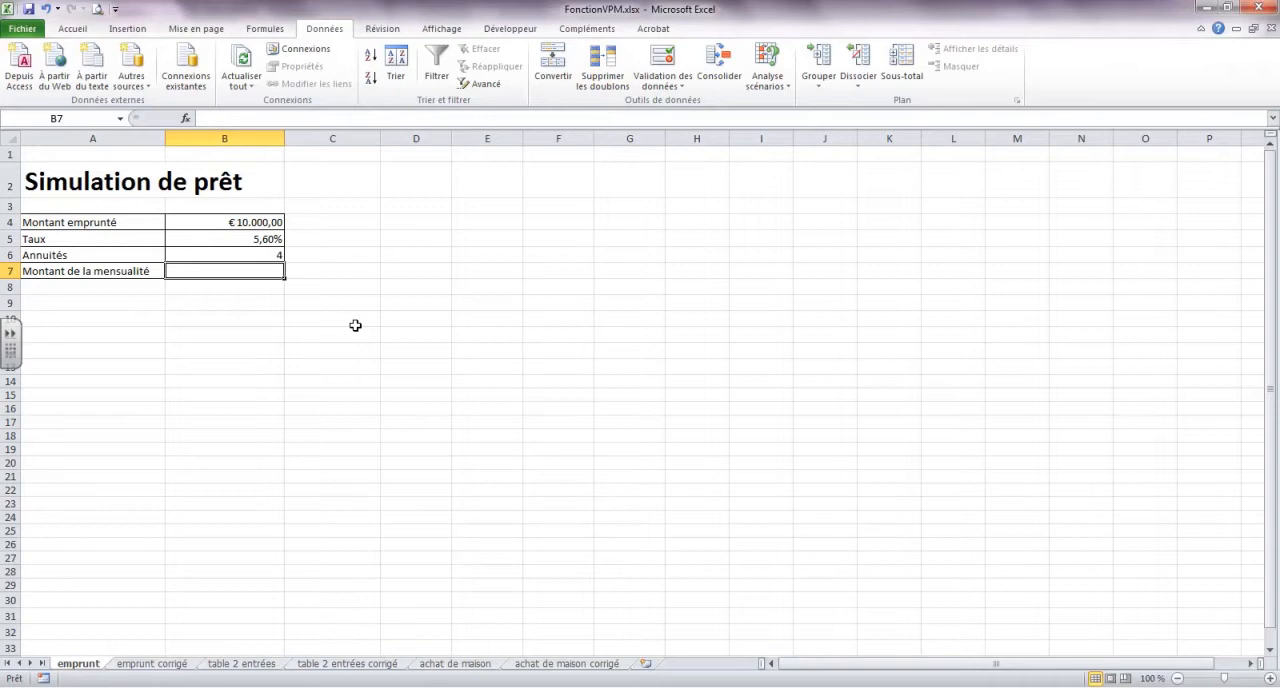
{"action": "left_click", "coordinate": [266, 28]}
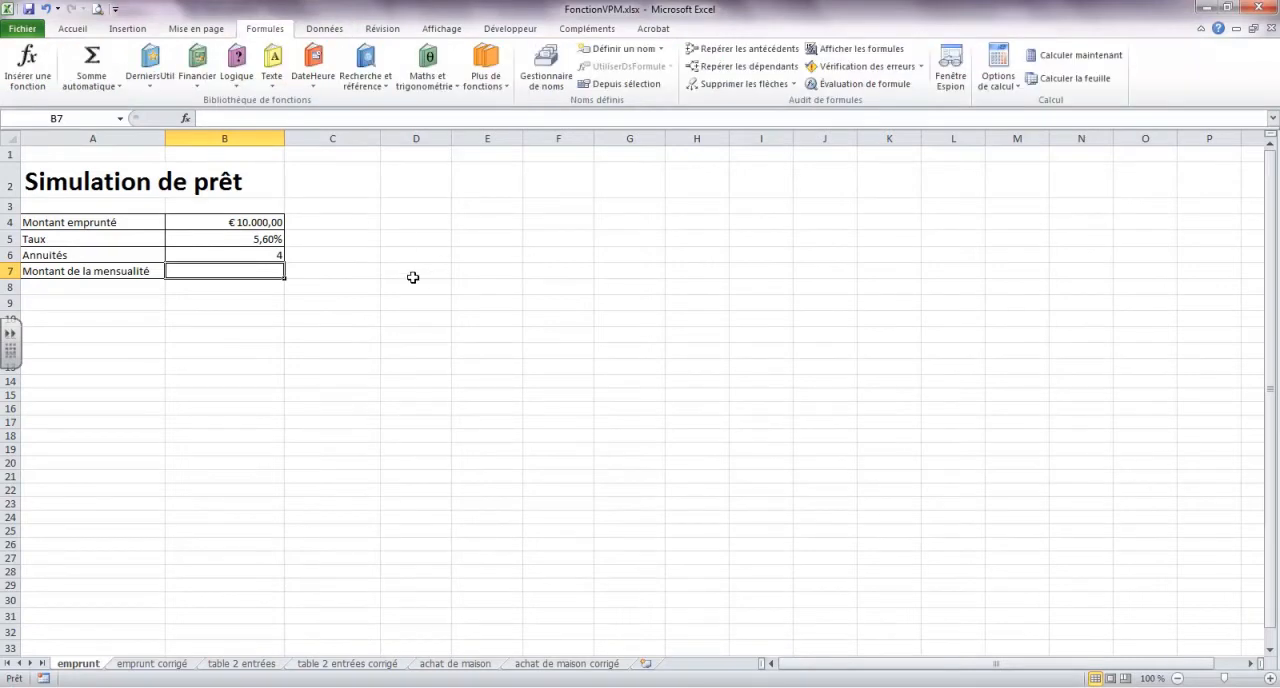
{"action": "left_click", "coordinate": [201, 89]}
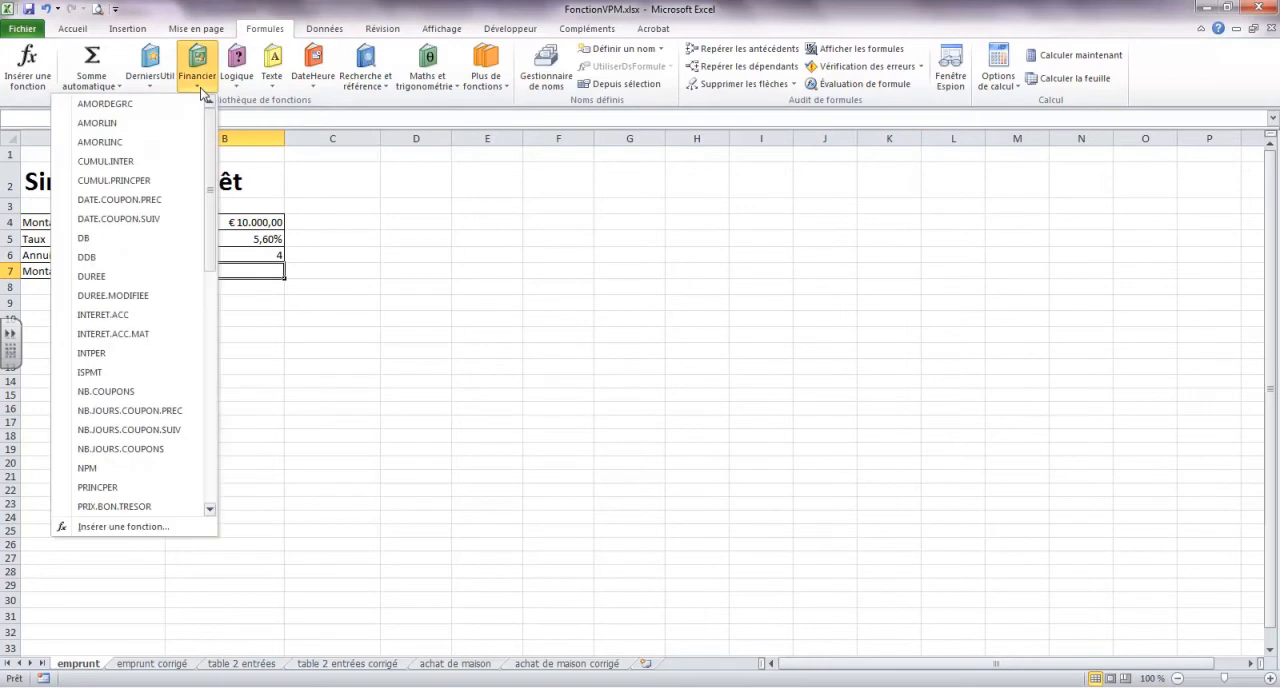
{"action": "left_click_drag", "start_coordinate": [207, 132], "coordinate": [210, 374]}
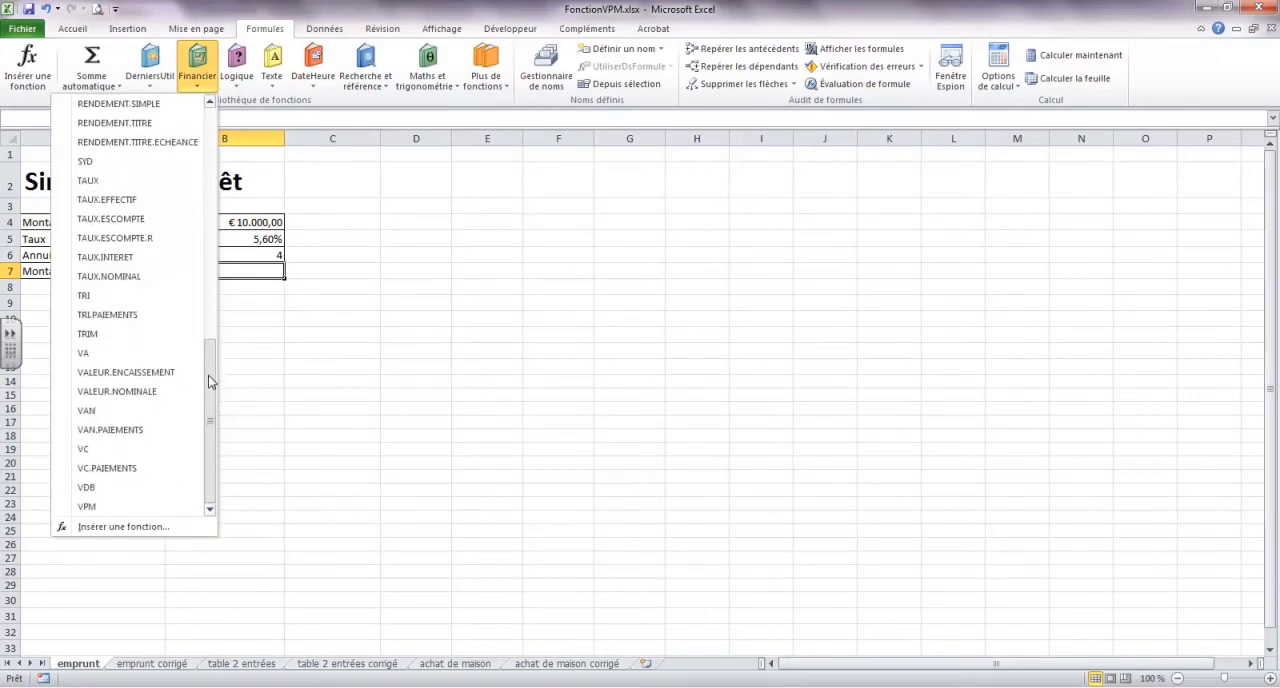
{"action": "left_click", "coordinate": [88, 506]}
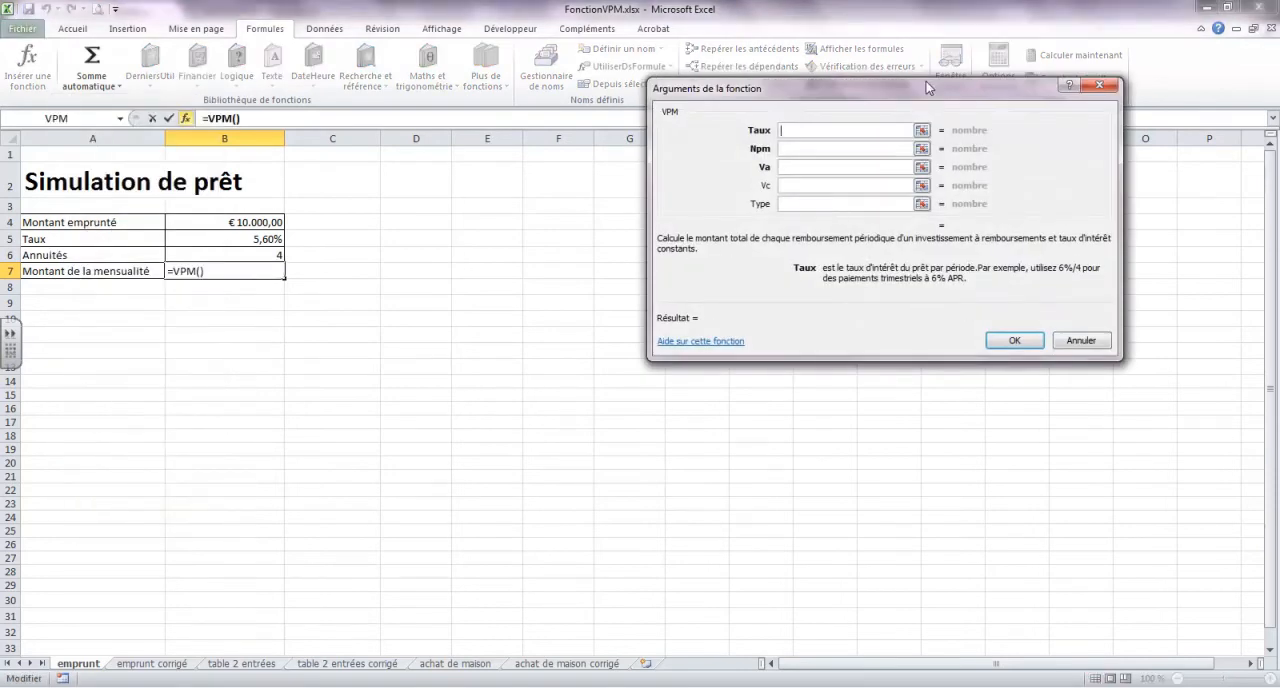
{"action": "left_click_drag", "start_coordinate": [937, 85], "coordinate": [617, 24]}
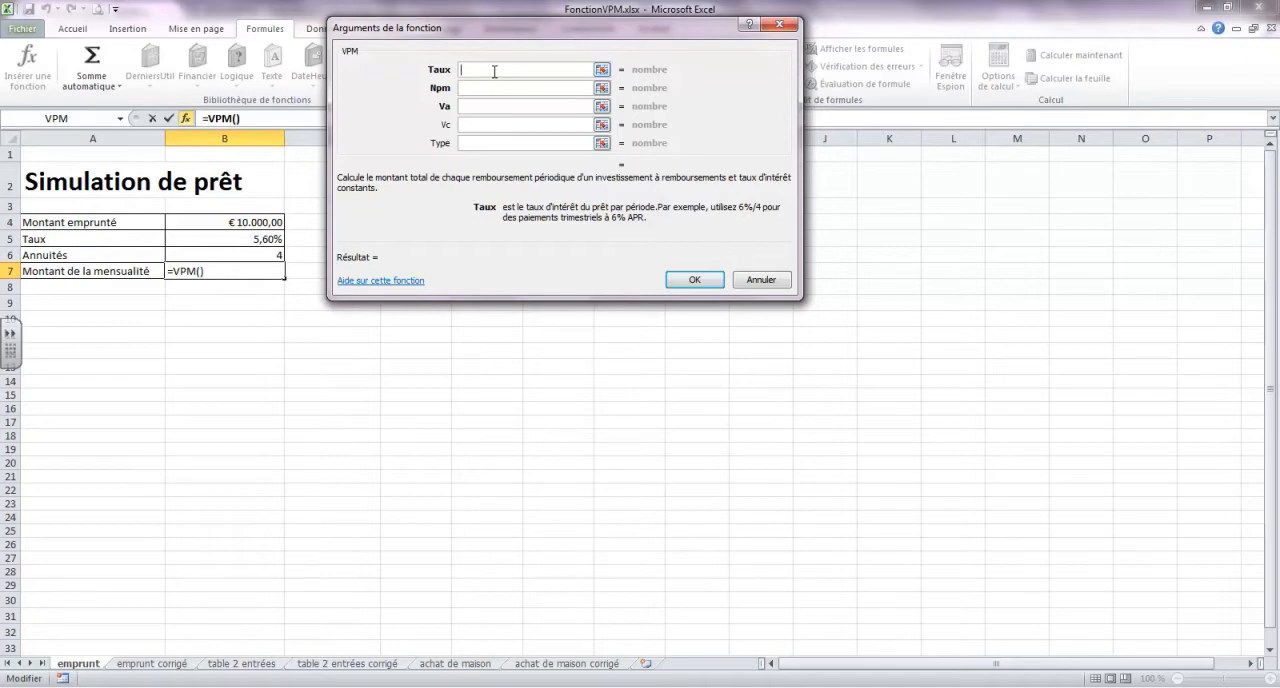
Set the VPM arguments Taux to B5/12 and Npm to B6*12
{"action": "left_click", "coordinate": [262, 241]}
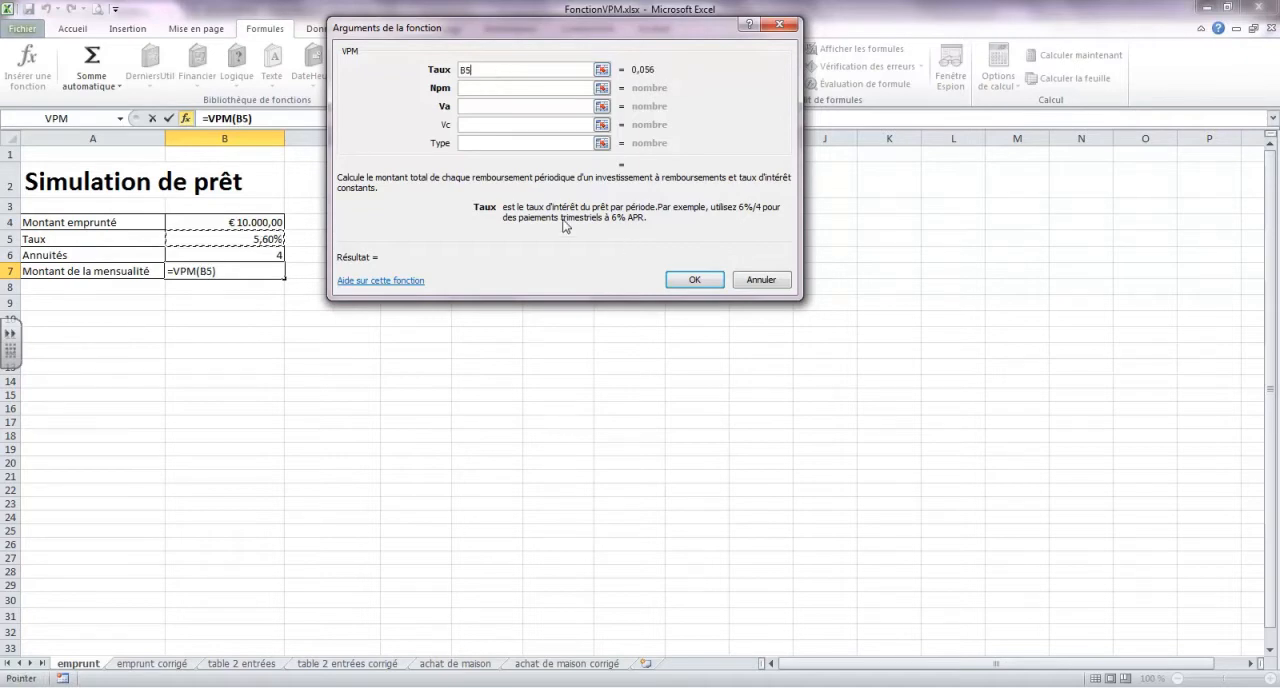
{"action": "left_click", "coordinate": [501, 69]}
{"action": "type", "text": "/12"}
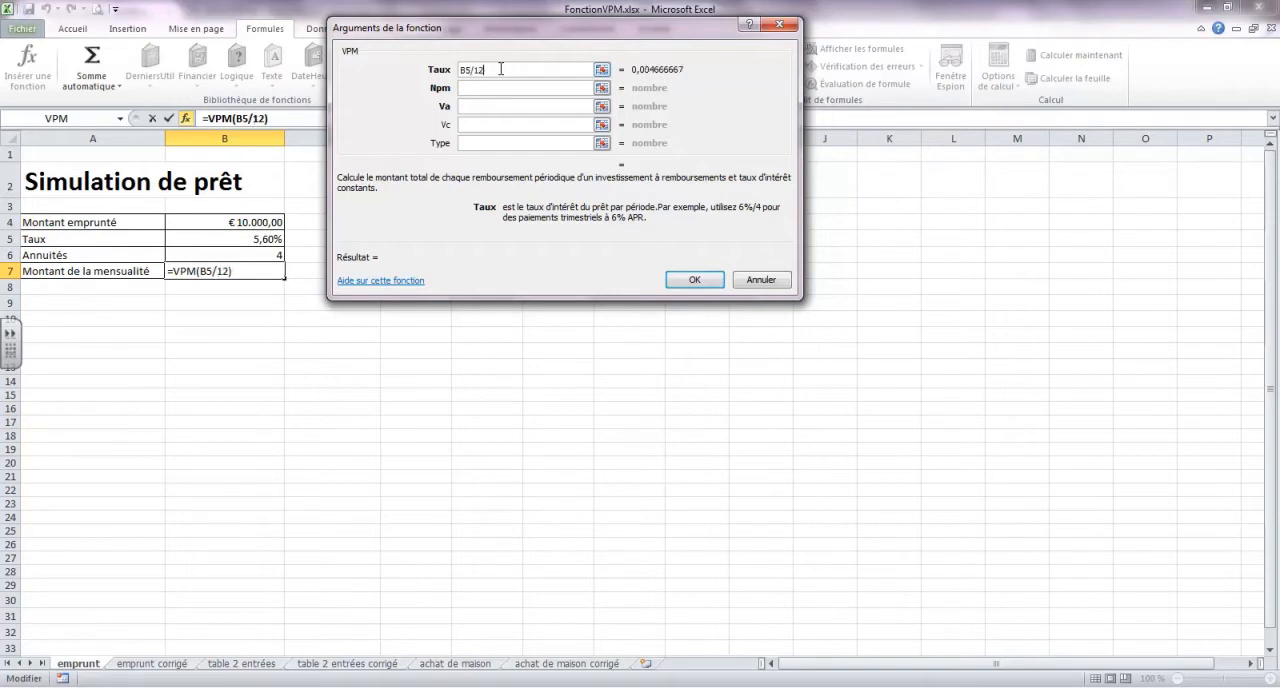
{"action": "left_click", "coordinate": [501, 87]}
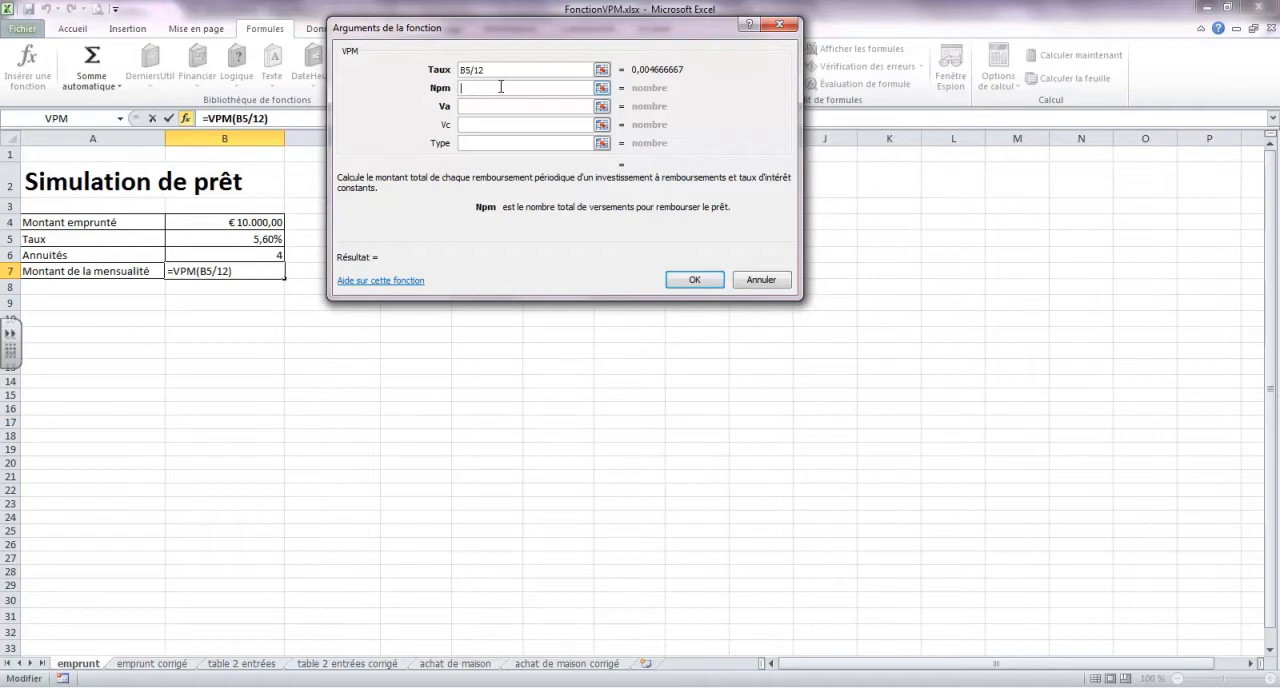
{"action": "left_click", "coordinate": [265, 255]}
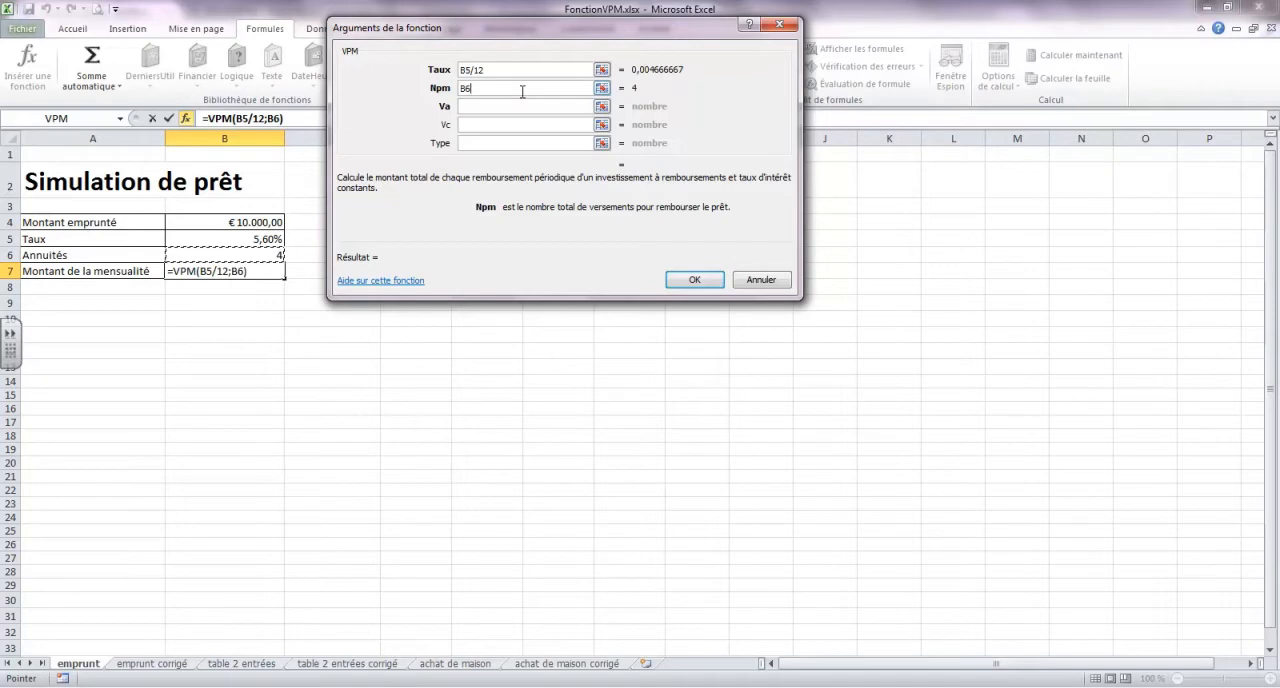
{"action": "type", "text": "*12"}
Set the Va argument to B4, leave Vc and Type empty, and validate the VPM formula
{"action": "left_click", "coordinate": [511, 106]}
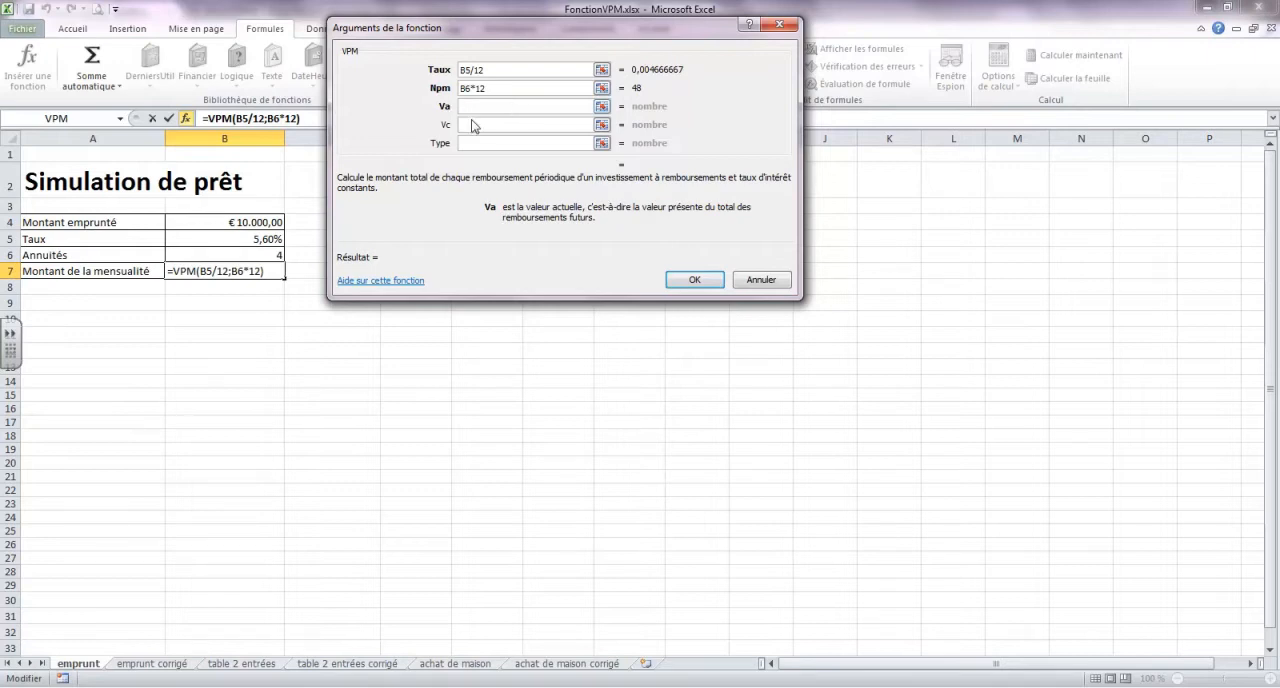
{"action": "left_click", "coordinate": [270, 220]}
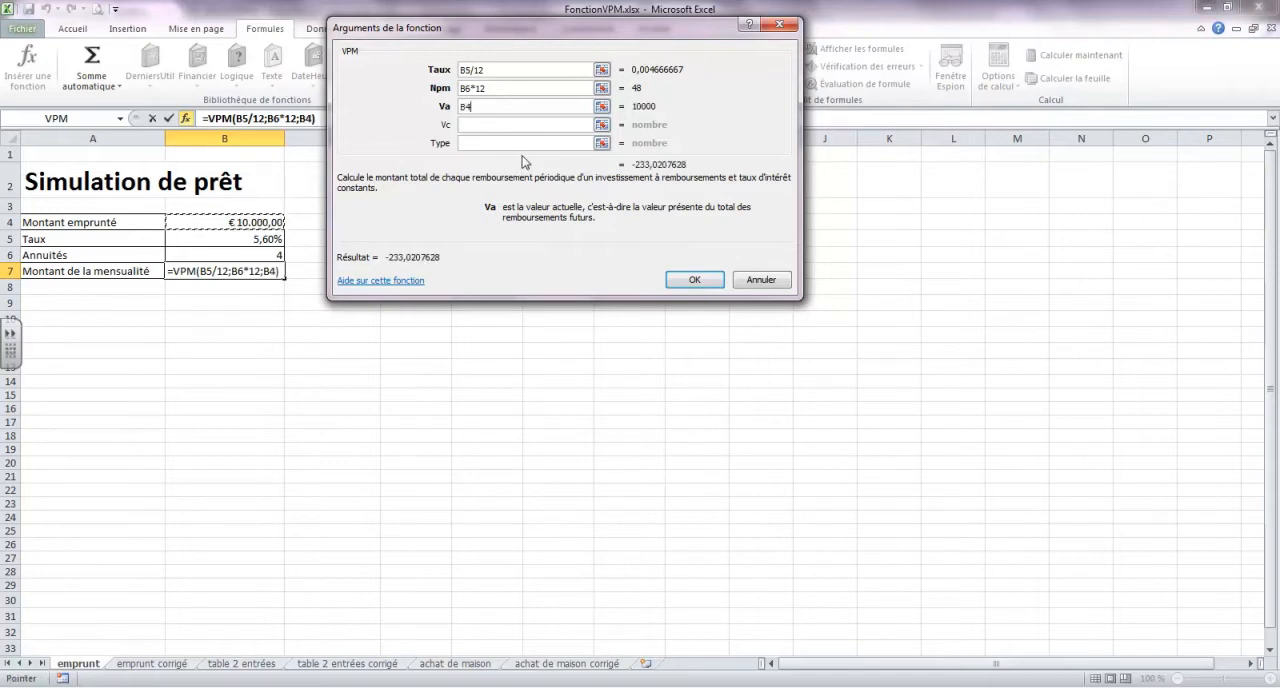
{"action": "left_click", "coordinate": [496, 126]}
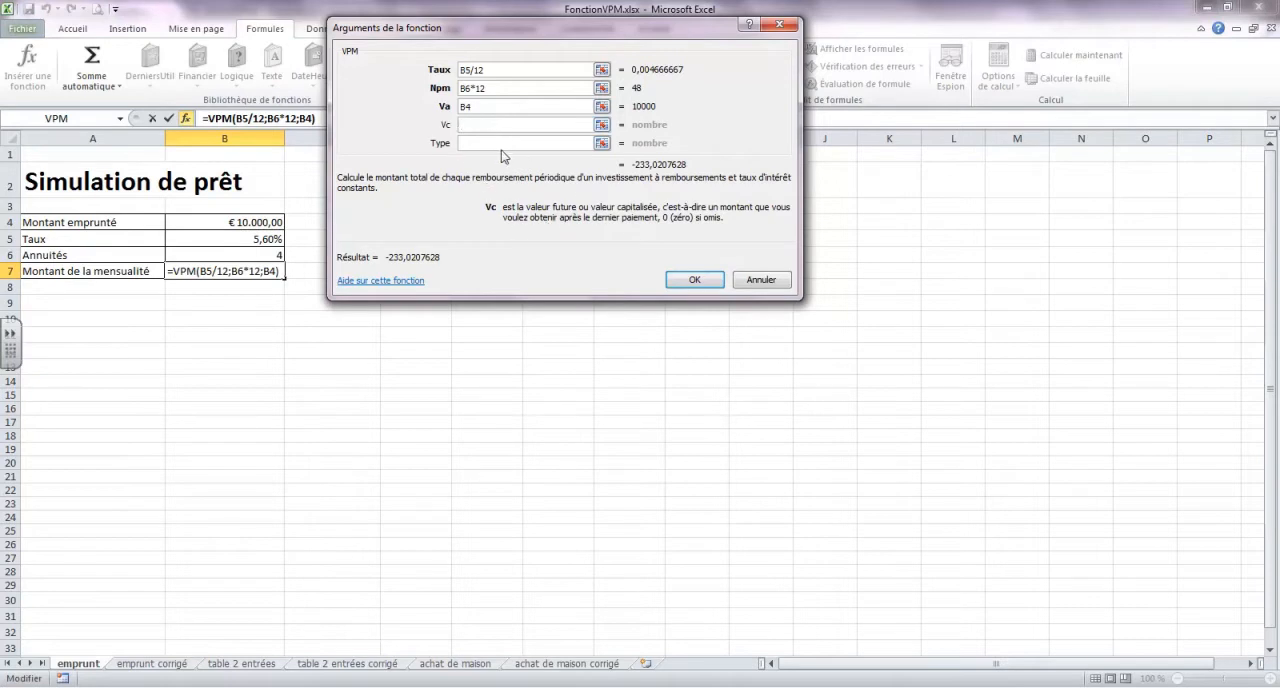
{"action": "left_click", "coordinate": [501, 144]}
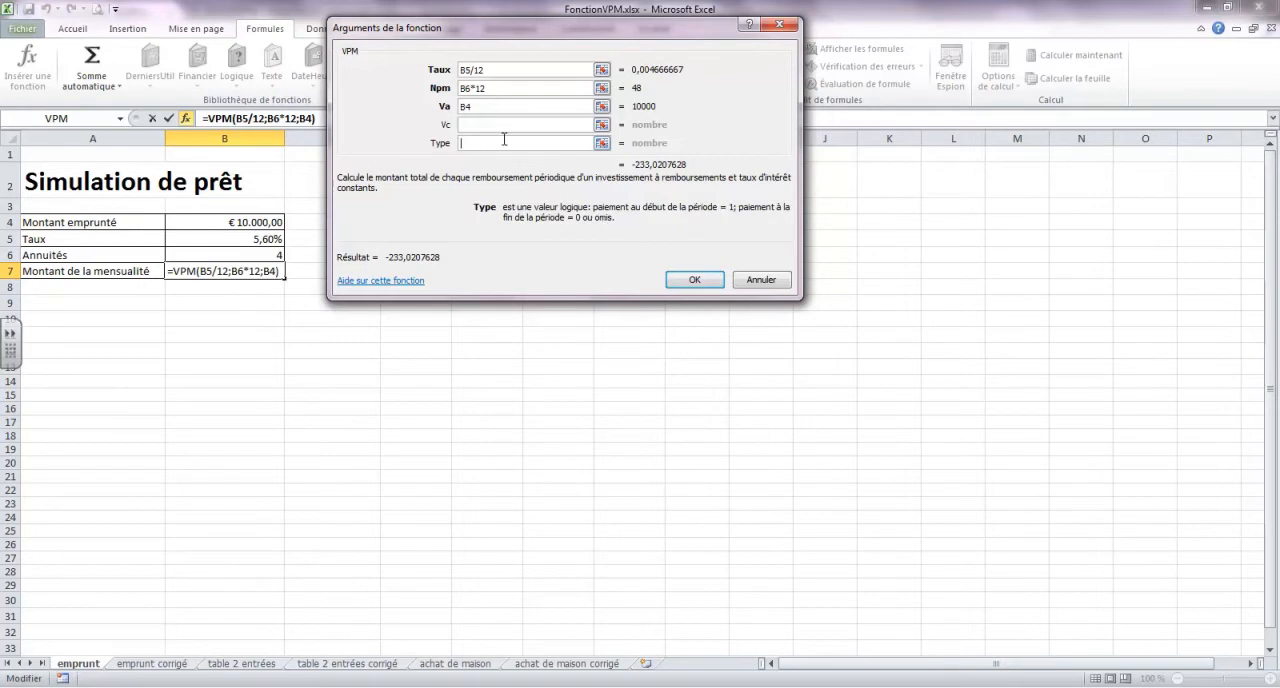
{"action": "left_click", "coordinate": [697, 281]}
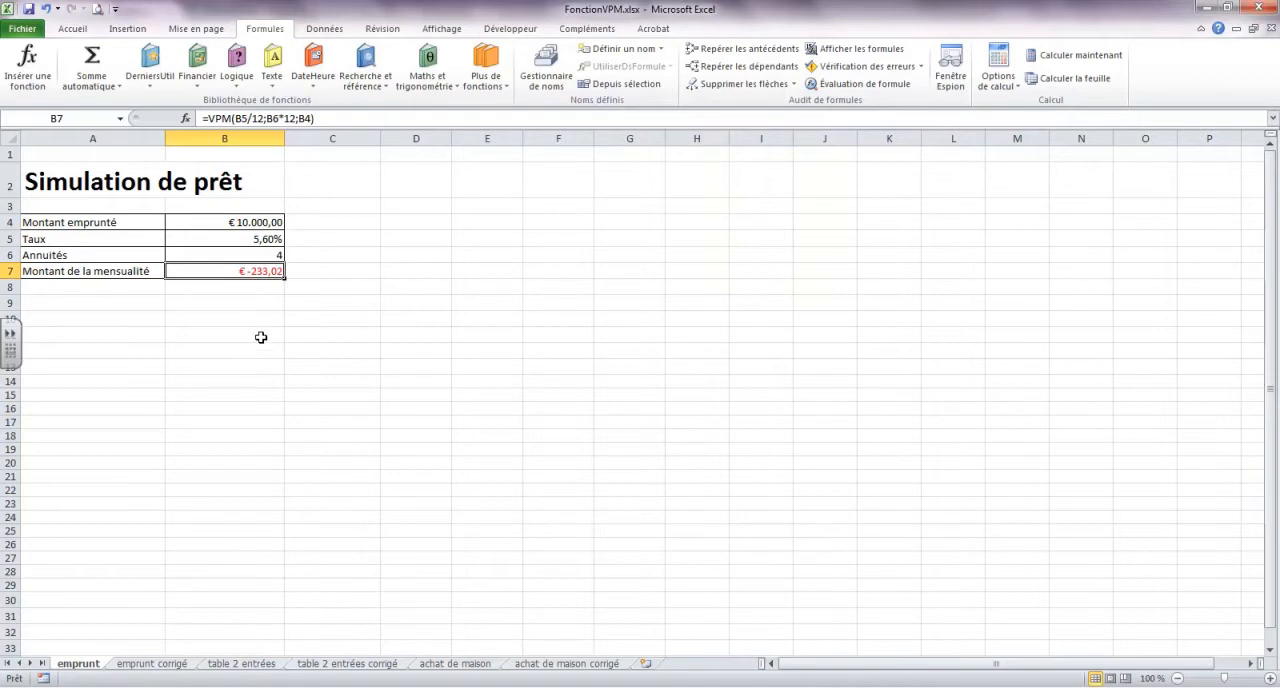
Change the Va argument of the VPM formula in B7 to -B4 and review the formula's arguments
{"action": "left_click", "coordinate": [185, 118]}
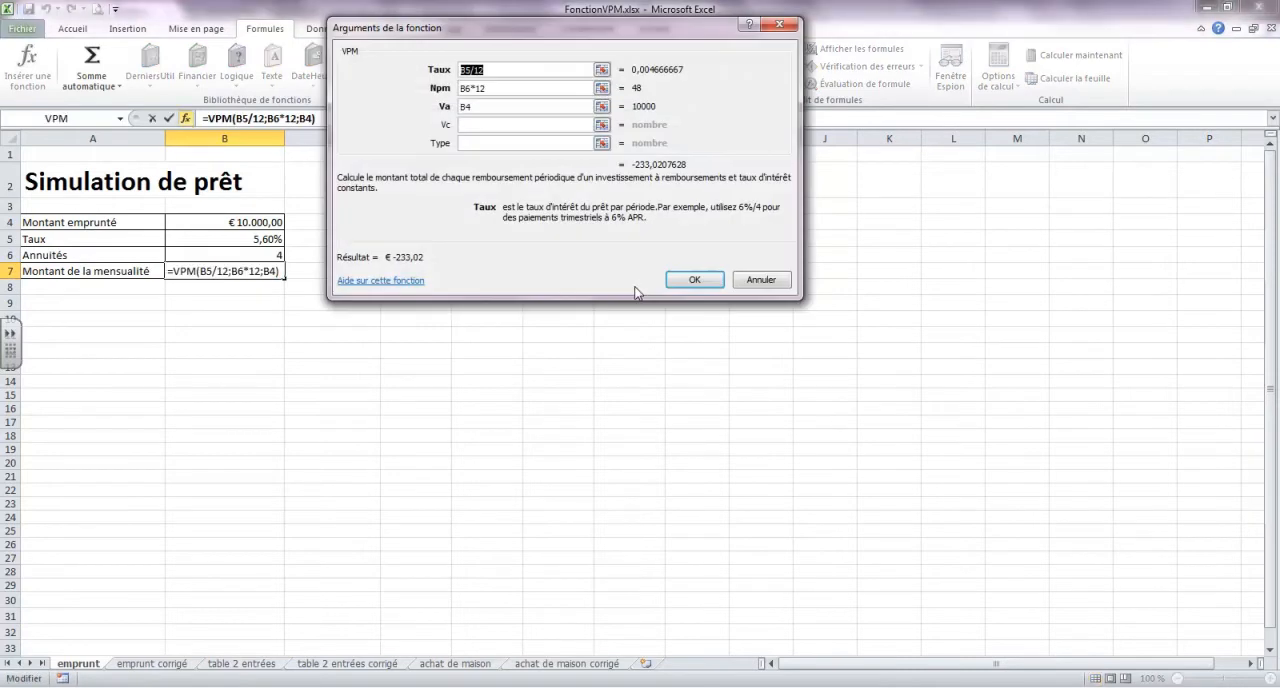
{"action": "left_click", "coordinate": [463, 106]}
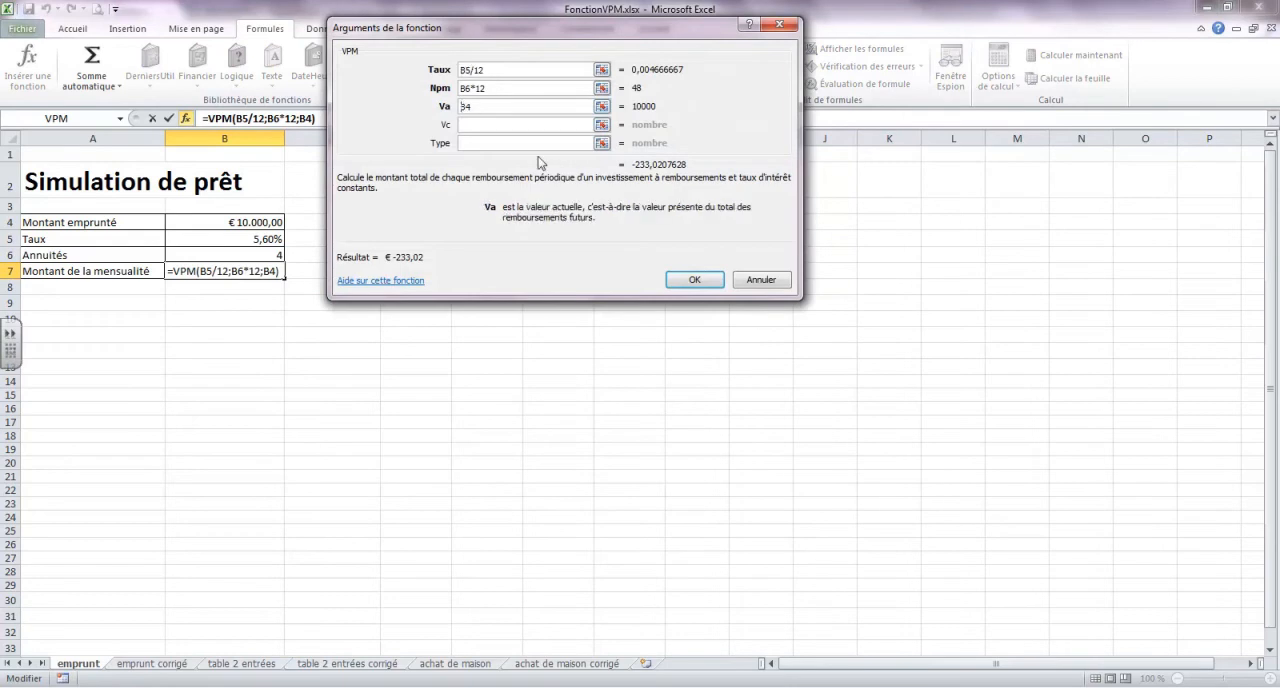
{"action": "type", "text": "-"}
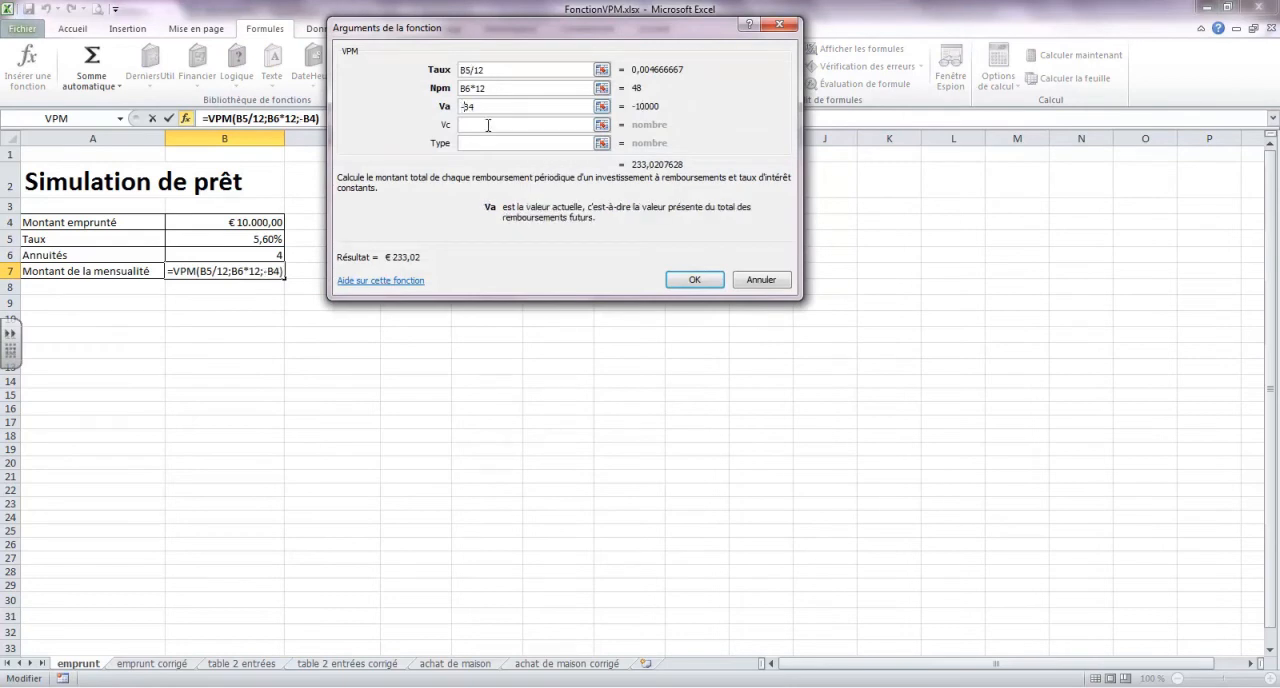
{"action": "left_click", "coordinate": [485, 123]}
{"action": "left_click", "coordinate": [691, 280]}
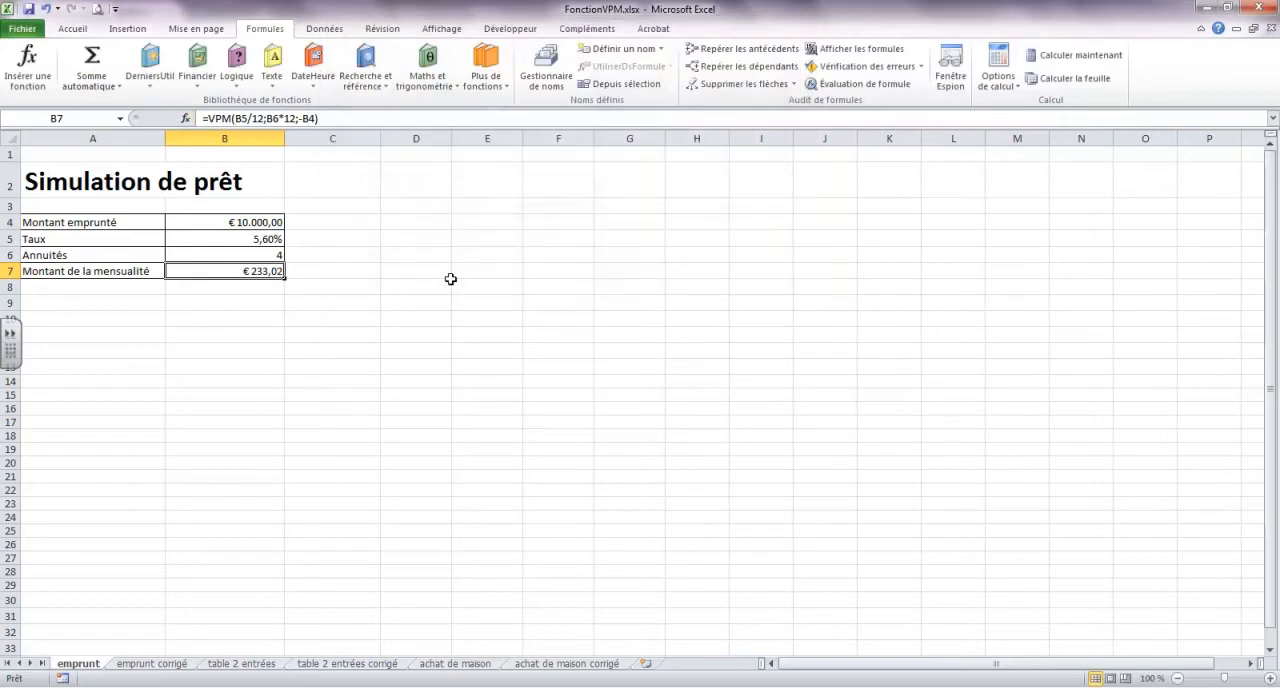
{"action": "left_click", "coordinate": [185, 118]}
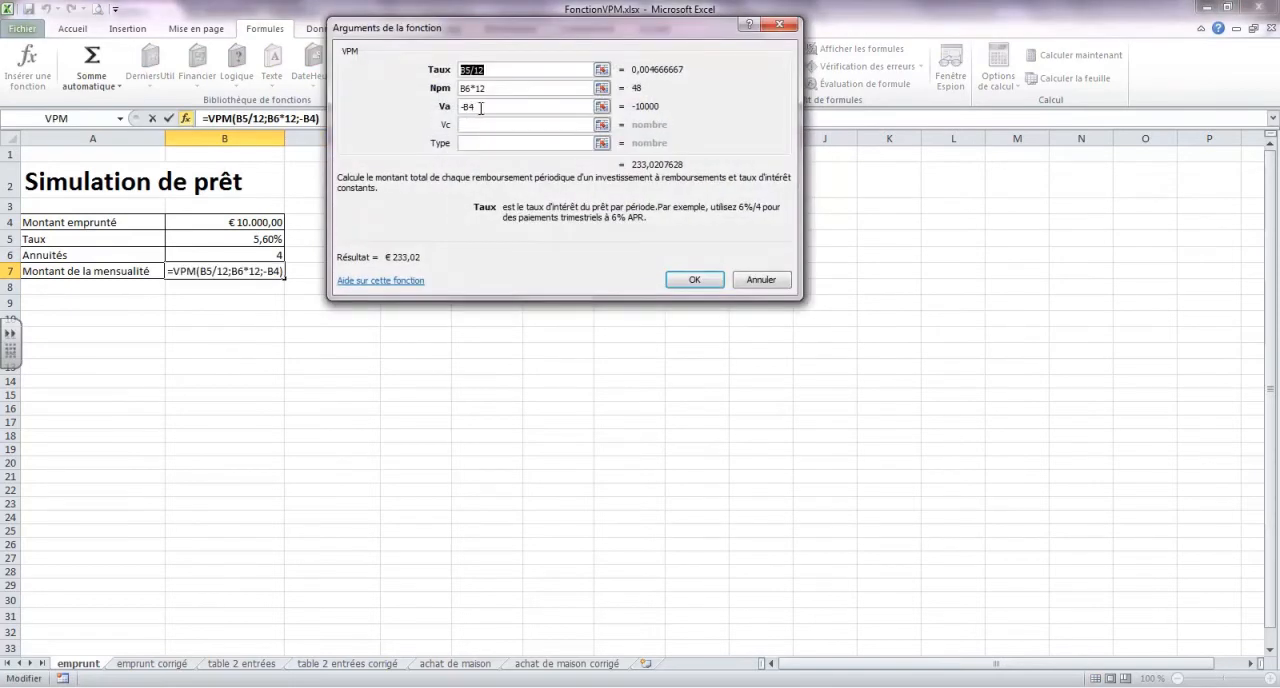
{"action": "left_click", "coordinate": [695, 281]}
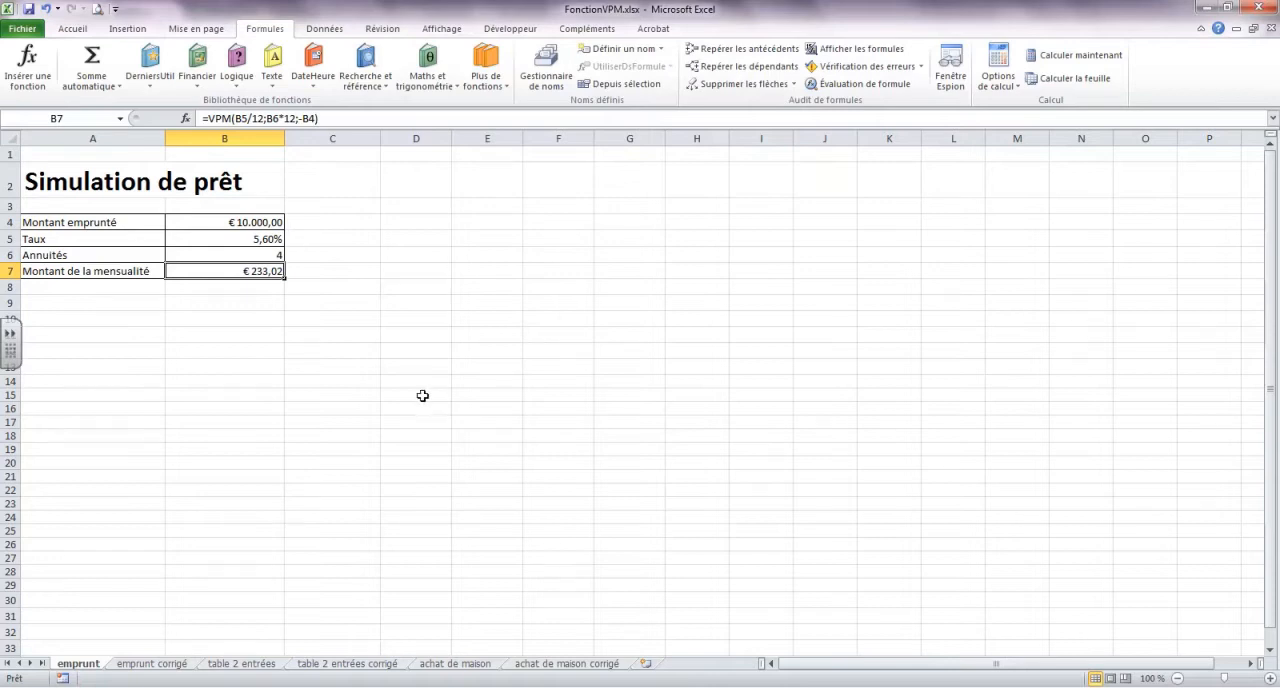
Compare the emprunt sheet with the table of rates and monthly payments on the emprunt corrigé sheet
{"action": "left_click", "coordinate": [160, 664]}
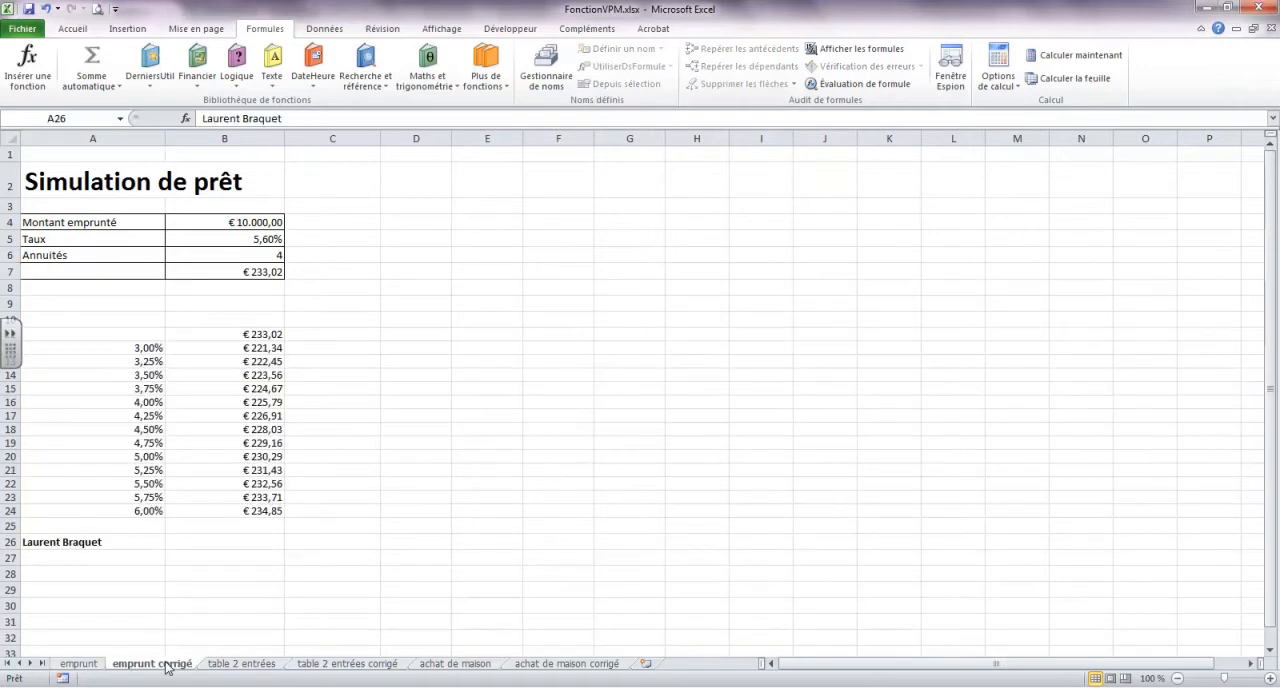
{"action": "left_click", "coordinate": [86, 665]}
{"action": "left_click", "coordinate": [177, 668]}
{"action": "left_click", "coordinate": [80, 664]}
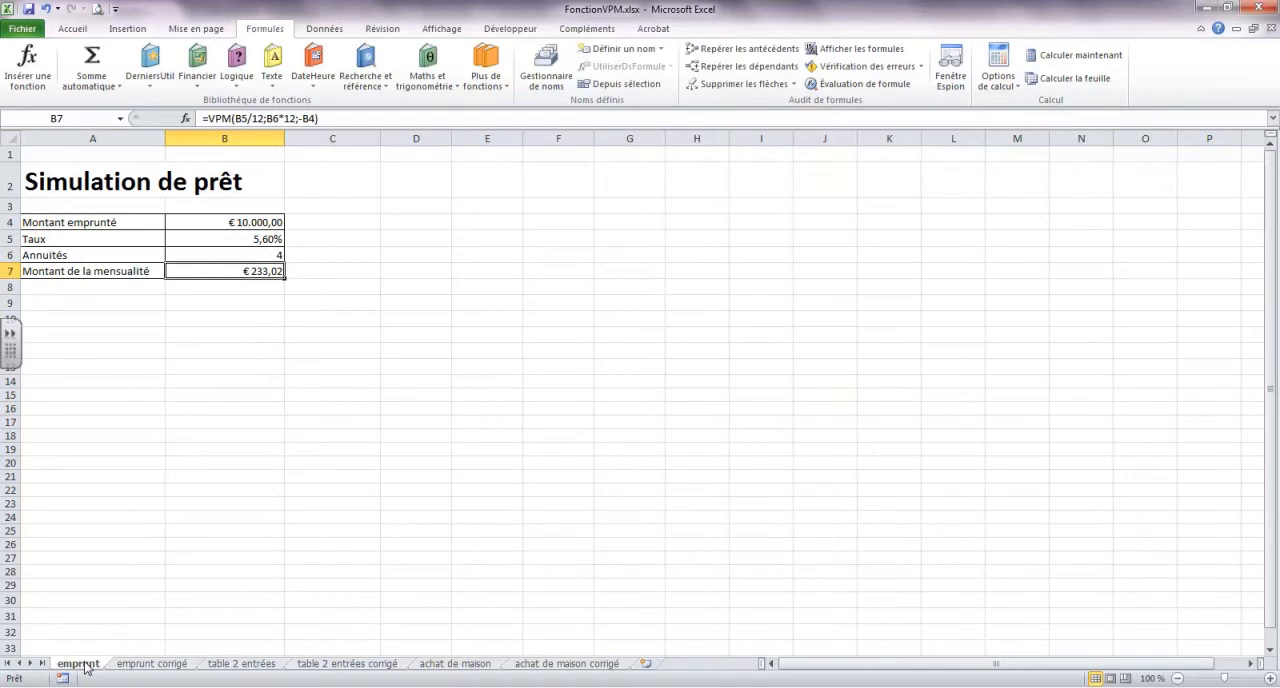
{"action": "left_click", "coordinate": [146, 666]}
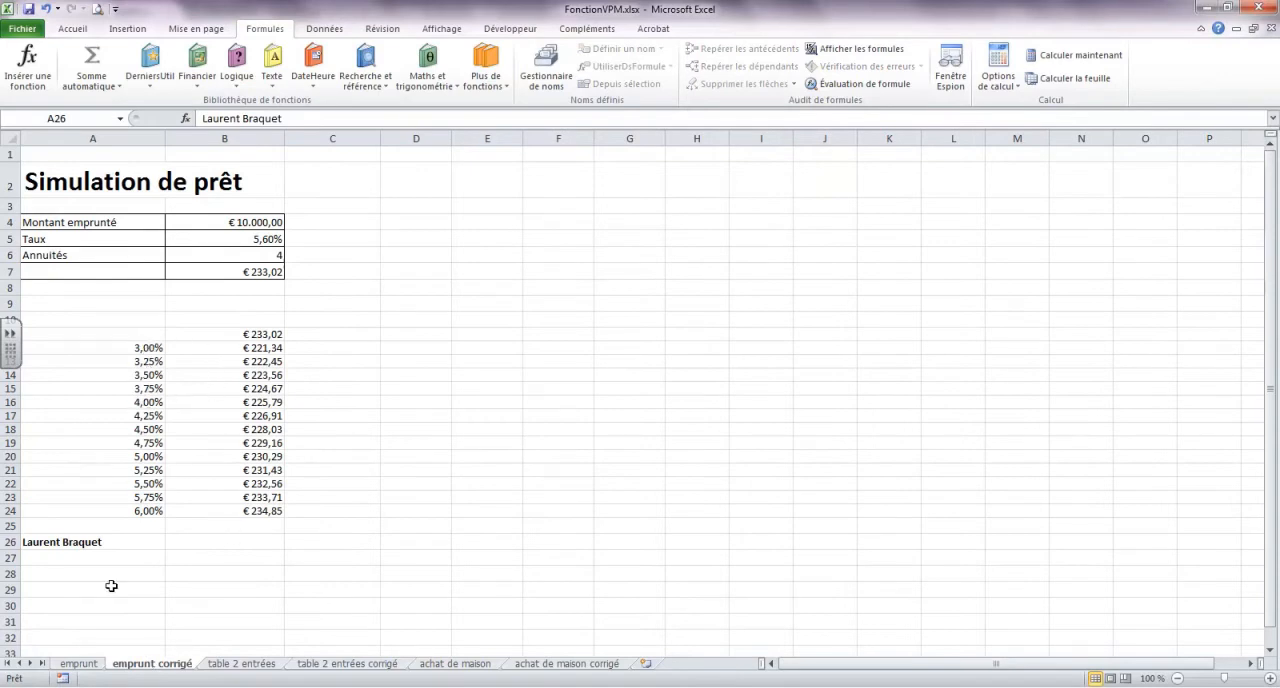
{"action": "left_click", "coordinate": [80, 665]}
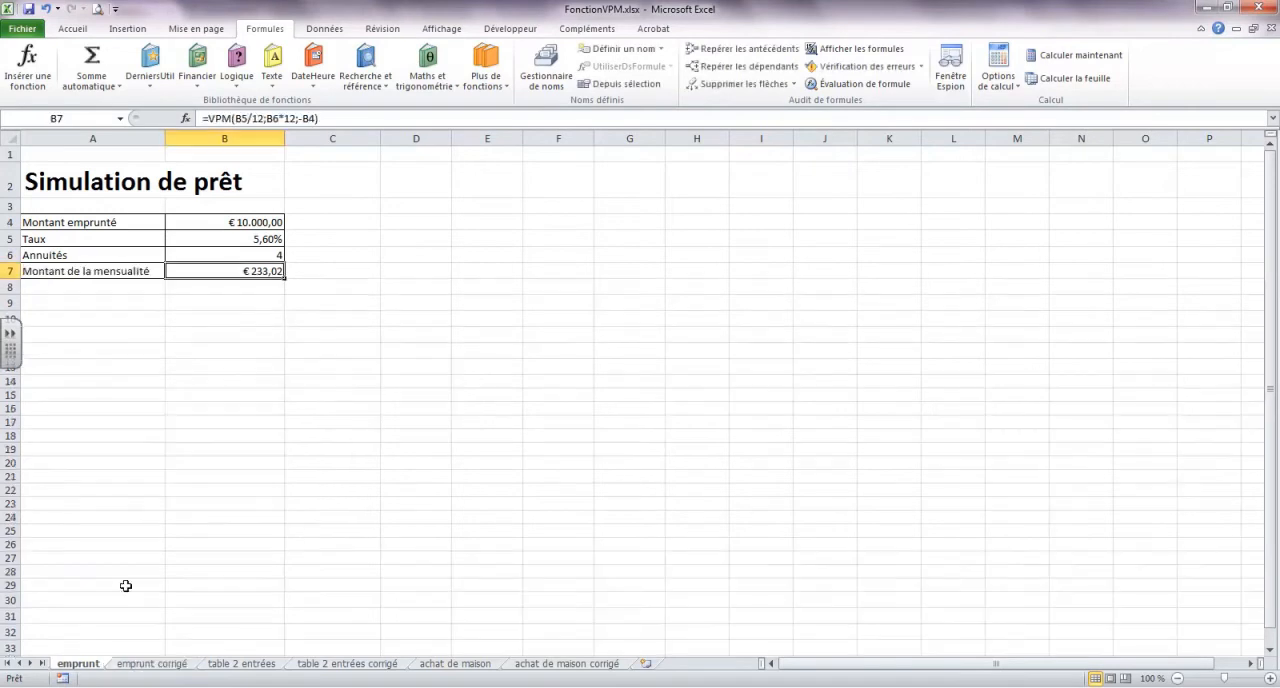
Enter the interest rates 3% in A12 and 3,25% in A13 of the emprunt sheet
{"action": "left_click", "coordinate": [135, 355]}
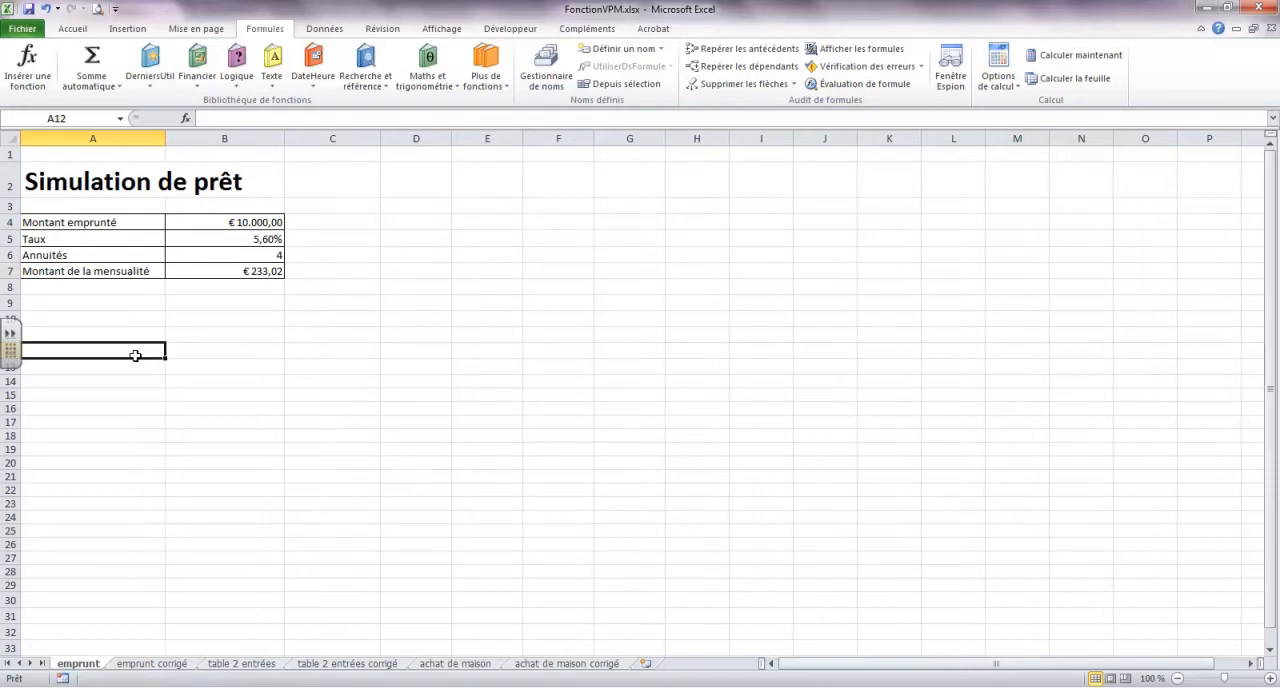
{"action": "type", "text": "3"}
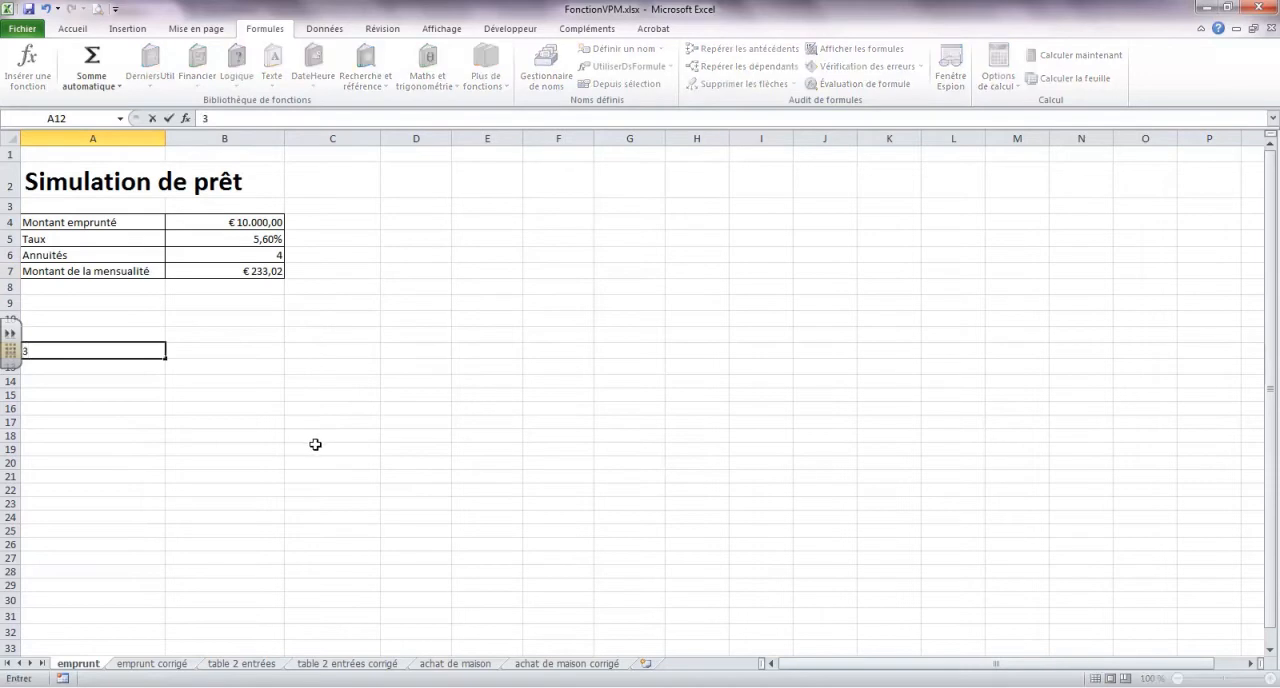
{"action": "type", "text": "%"}
{"action": "key", "text": "Return"}
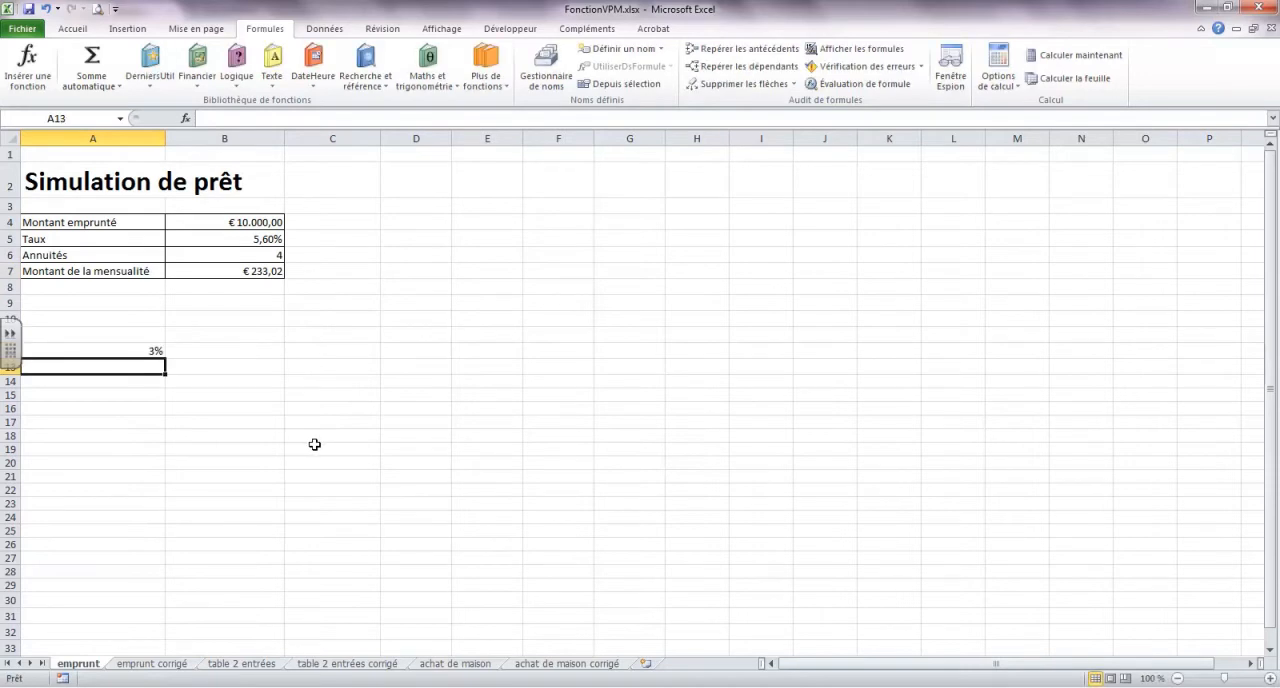
{"action": "type", "text": "3,25"}
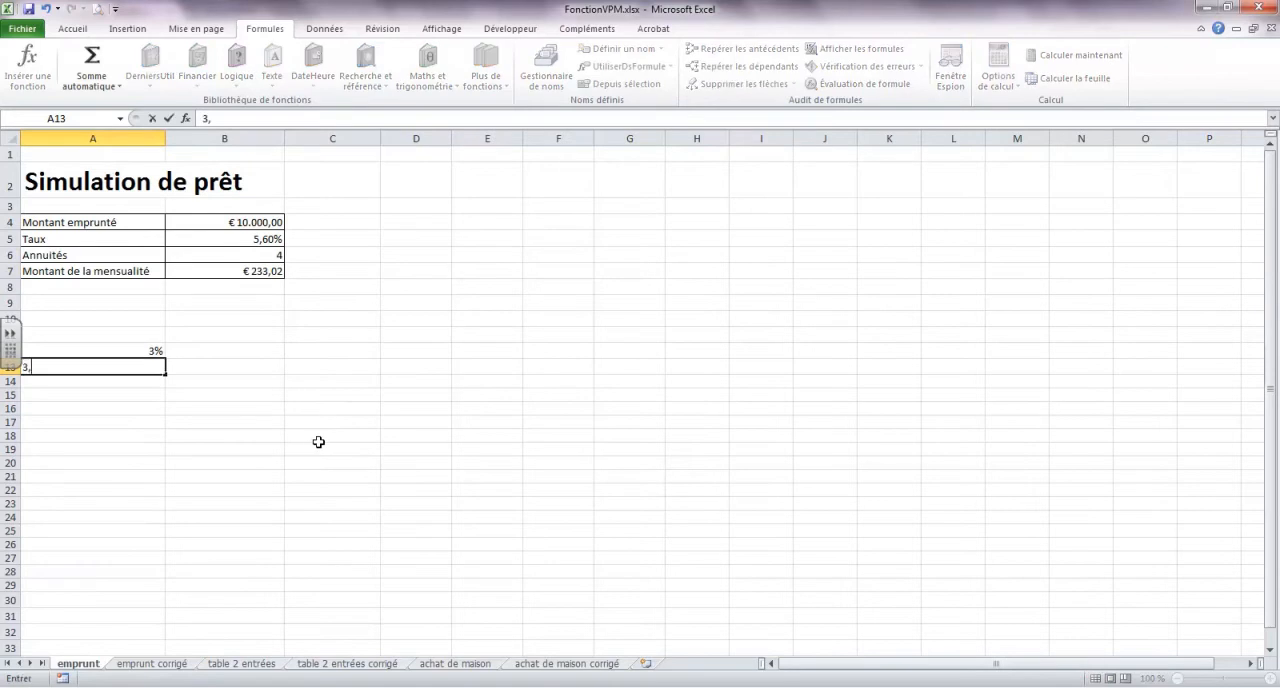
{"action": "key", "text": "Return"}
{"action": "left_click", "coordinate": [152, 368]}
{"action": "left_click", "coordinate": [252, 123]}
{"action": "type", "text": "%"}
{"action": "key", "text": "Return"}
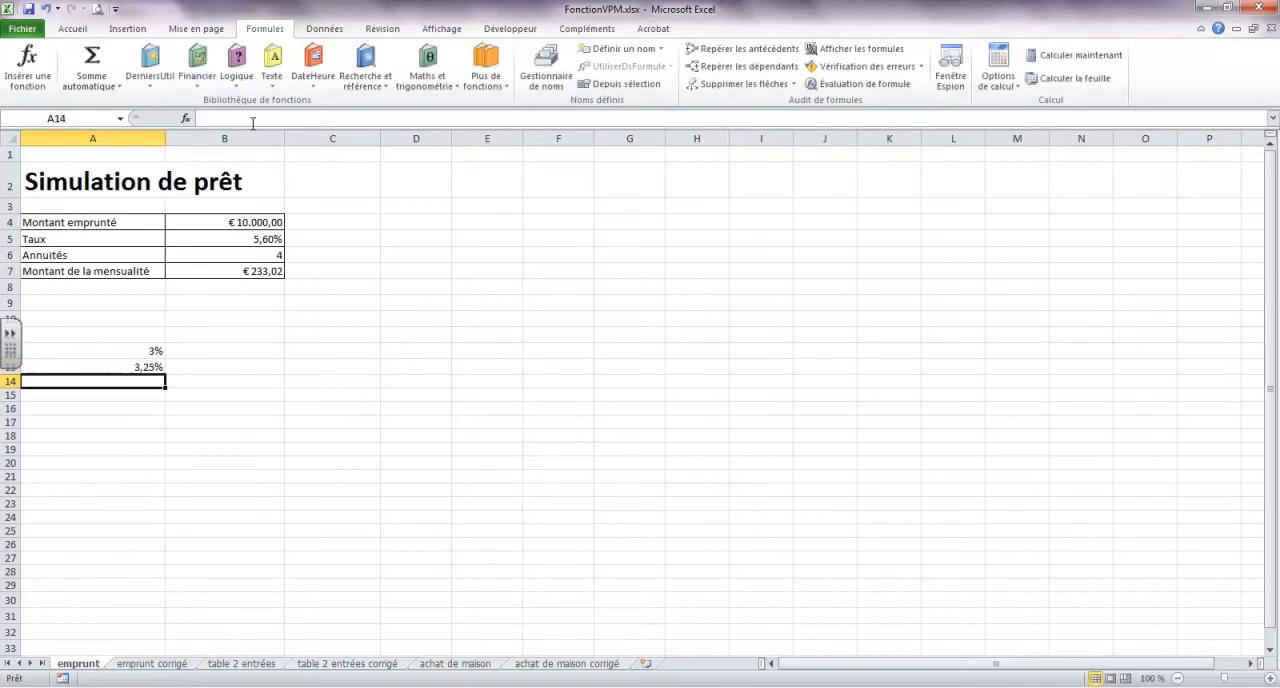
Enter the interest rates 3,50% in A14, 3,75% in A15 and 4% in A16 of the emprunt sheet
{"action": "left_click_drag", "start_coordinate": [149, 351], "coordinate": [165, 372]}
{"action": "left_click", "coordinate": [161, 369]}
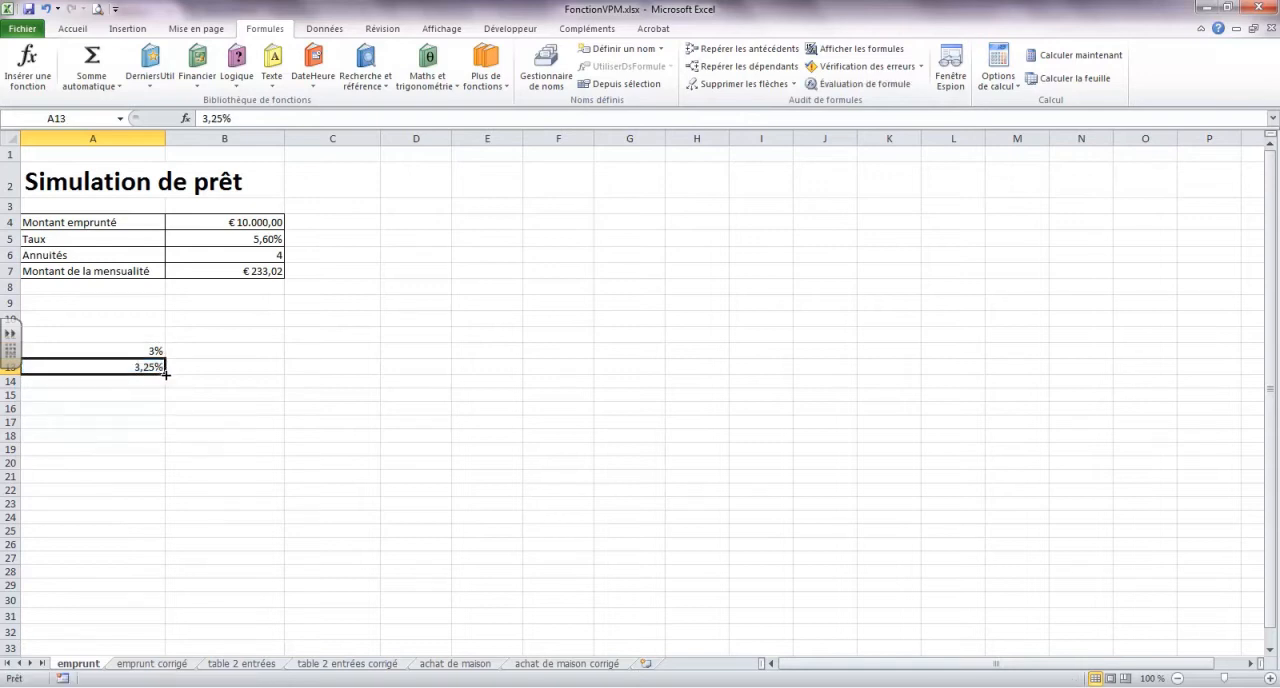
{"action": "left_click", "coordinate": [151, 381]}
{"action": "type", "text": "3,50"}
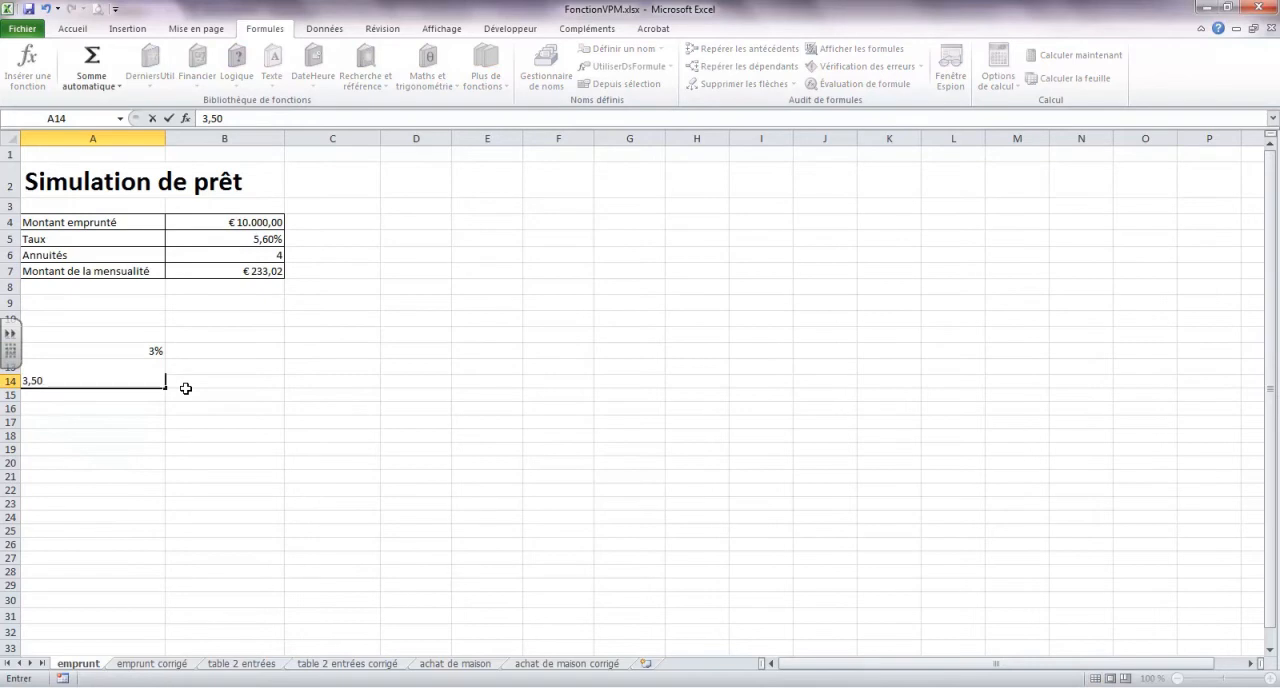
{"action": "type", "text": "%"}
{"action": "key", "text": "Return"}
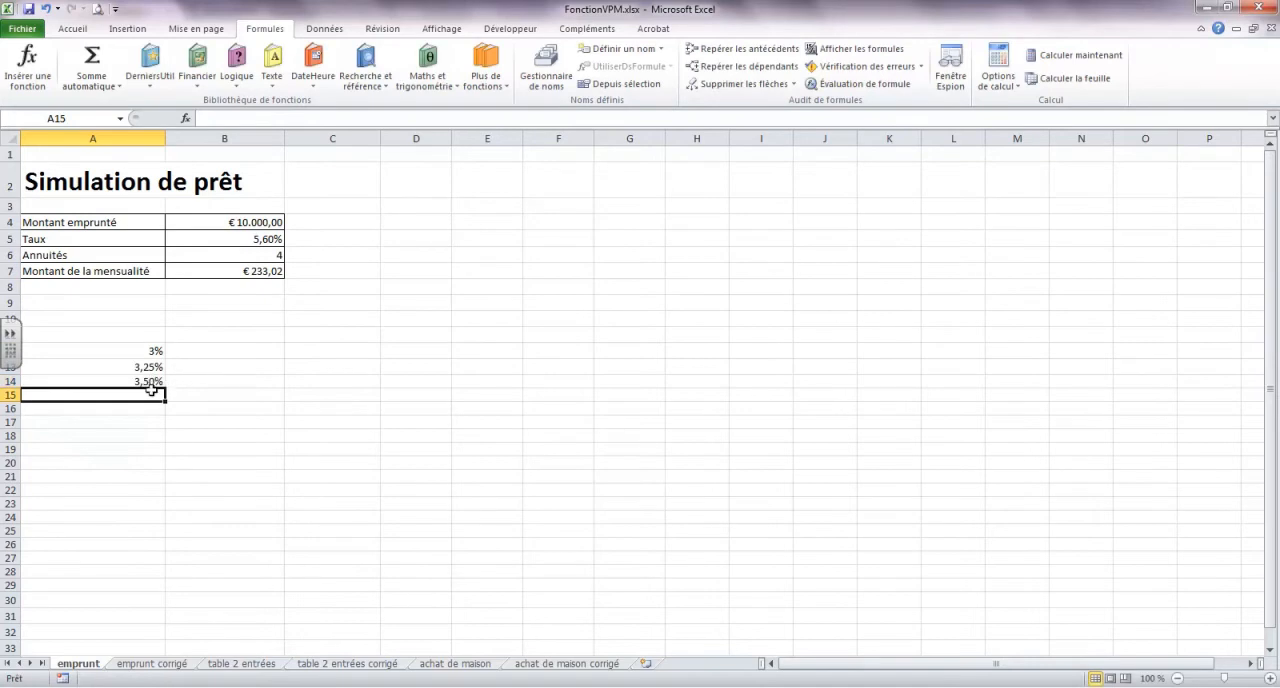
{"action": "type", "text": "3,75%"}
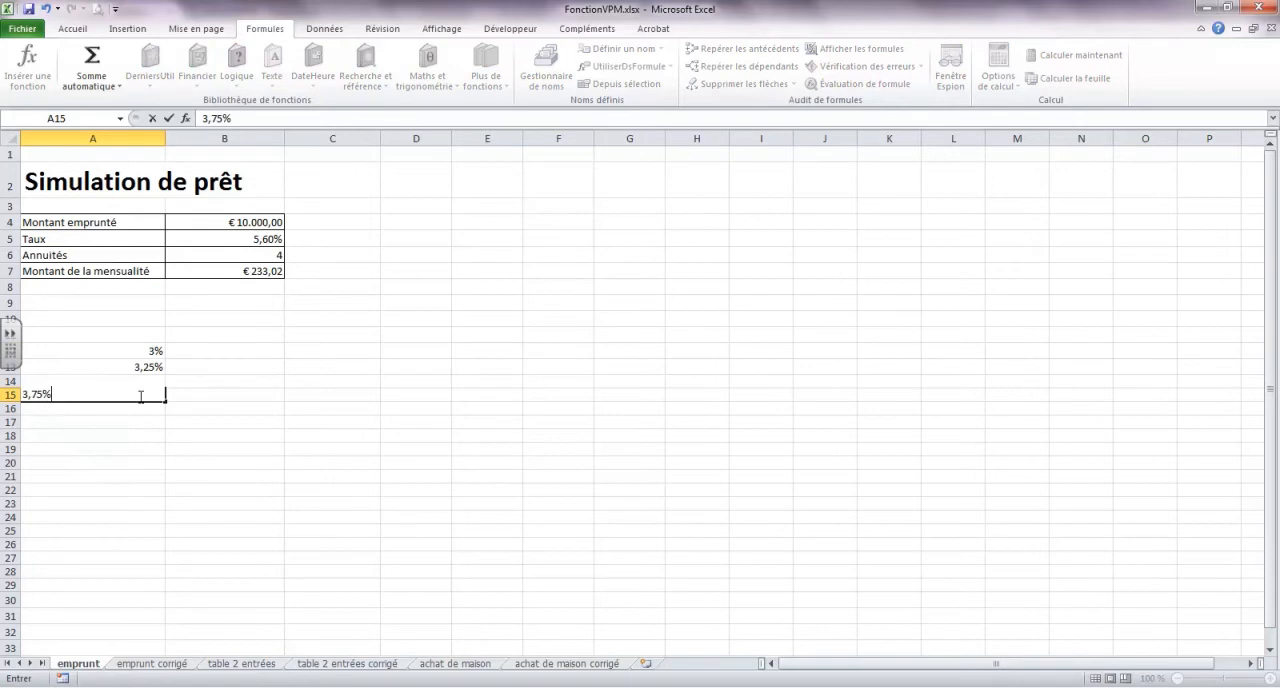
{"action": "key", "text": "Return"}
{"action": "type", "text": "4%"}
{"action": "key", "text": "Return"}
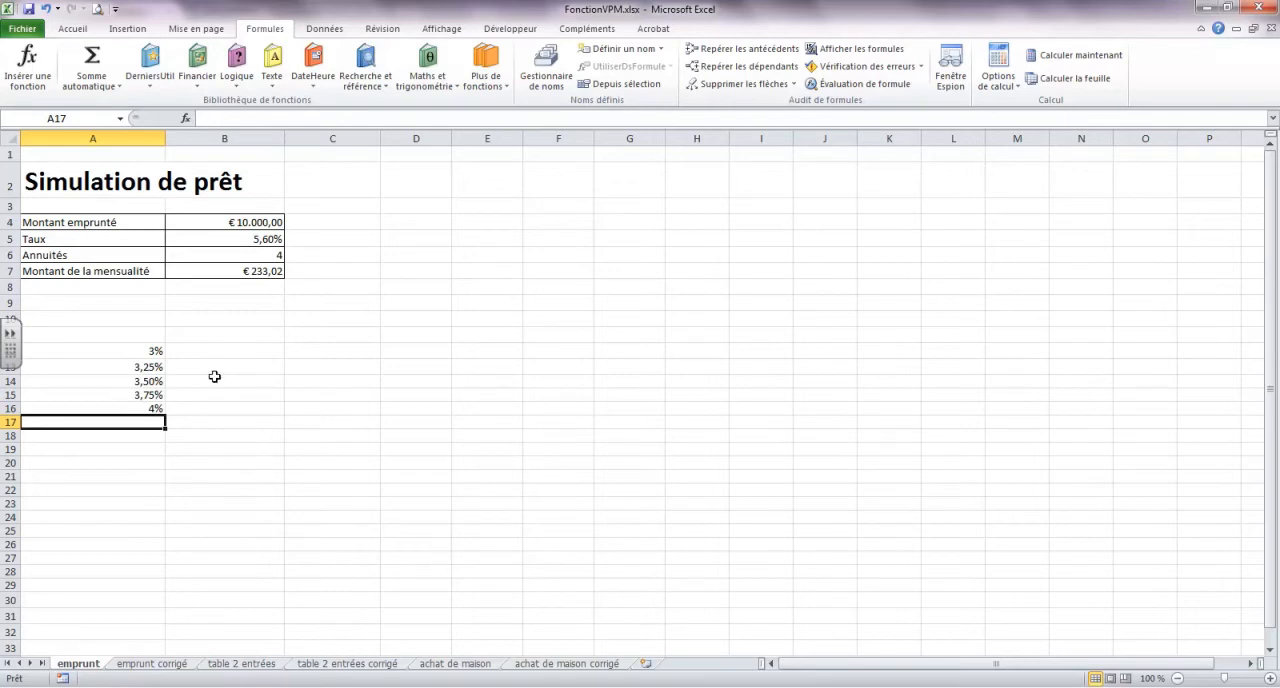
Link cell B11, above the column for the payments, to the monthly payment with the formula =B7
{"action": "left_click", "coordinate": [241, 332]}
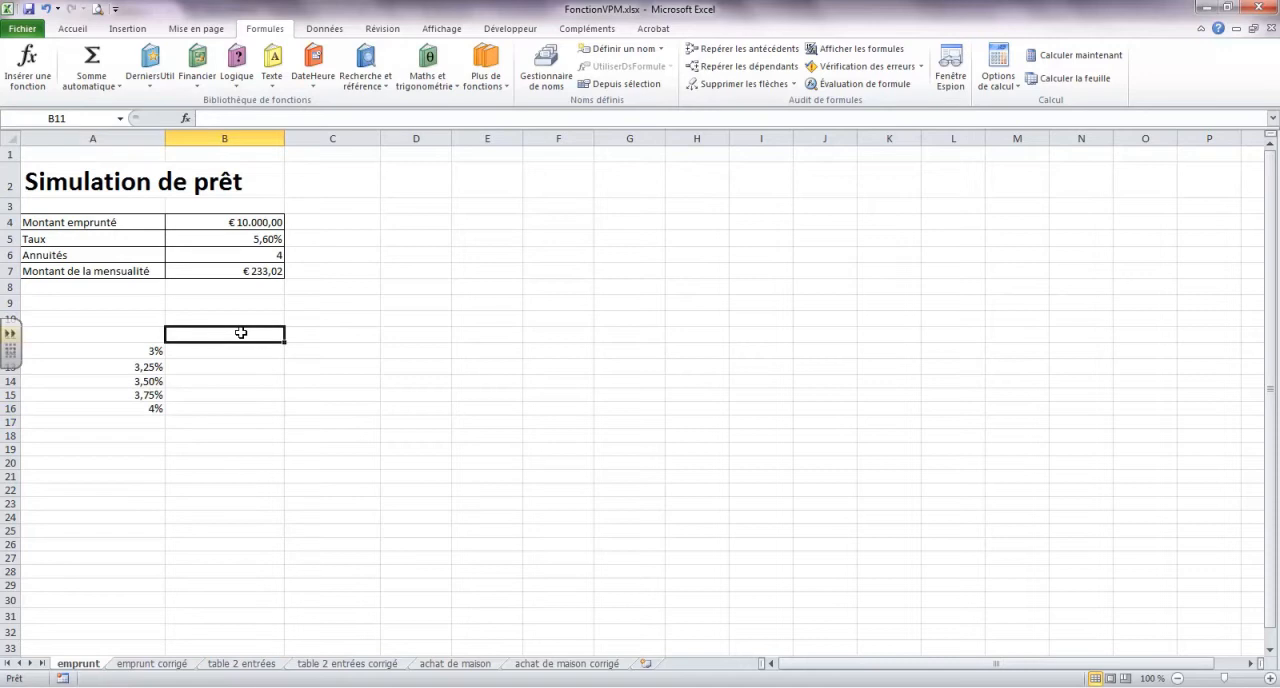
{"action": "type", "text": "="}
{"action": "left_click", "coordinate": [251, 269]}
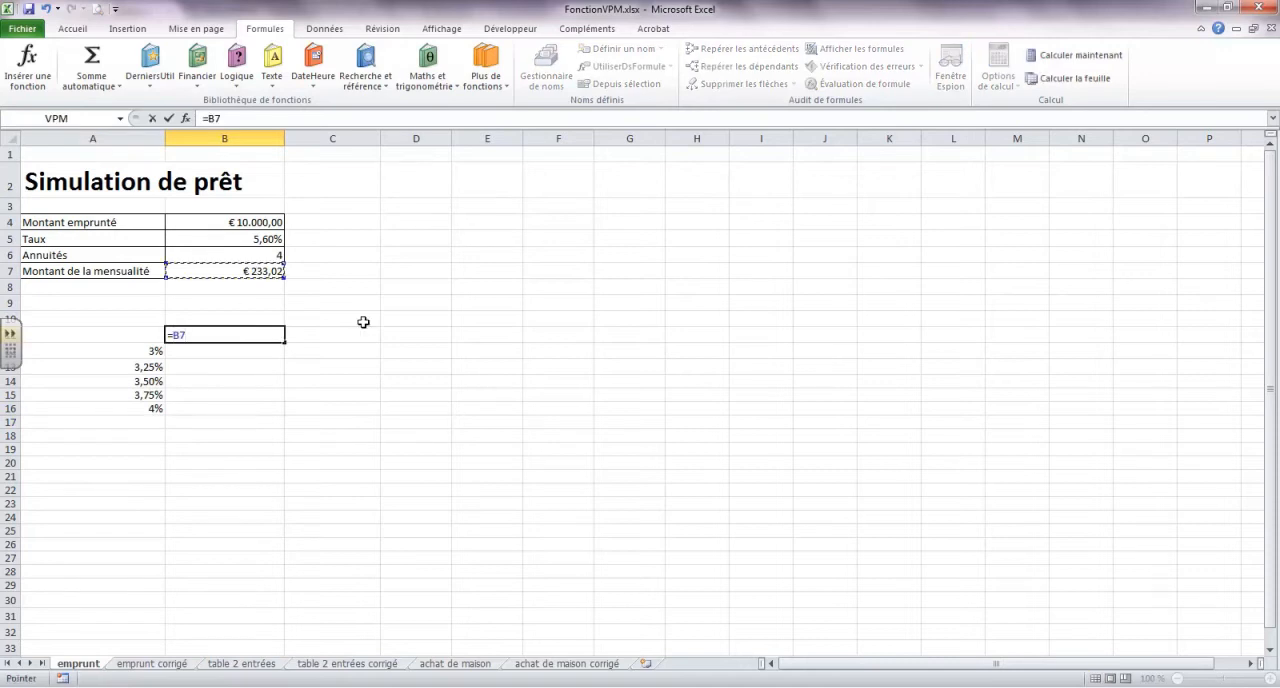
{"action": "key", "text": "Return"}
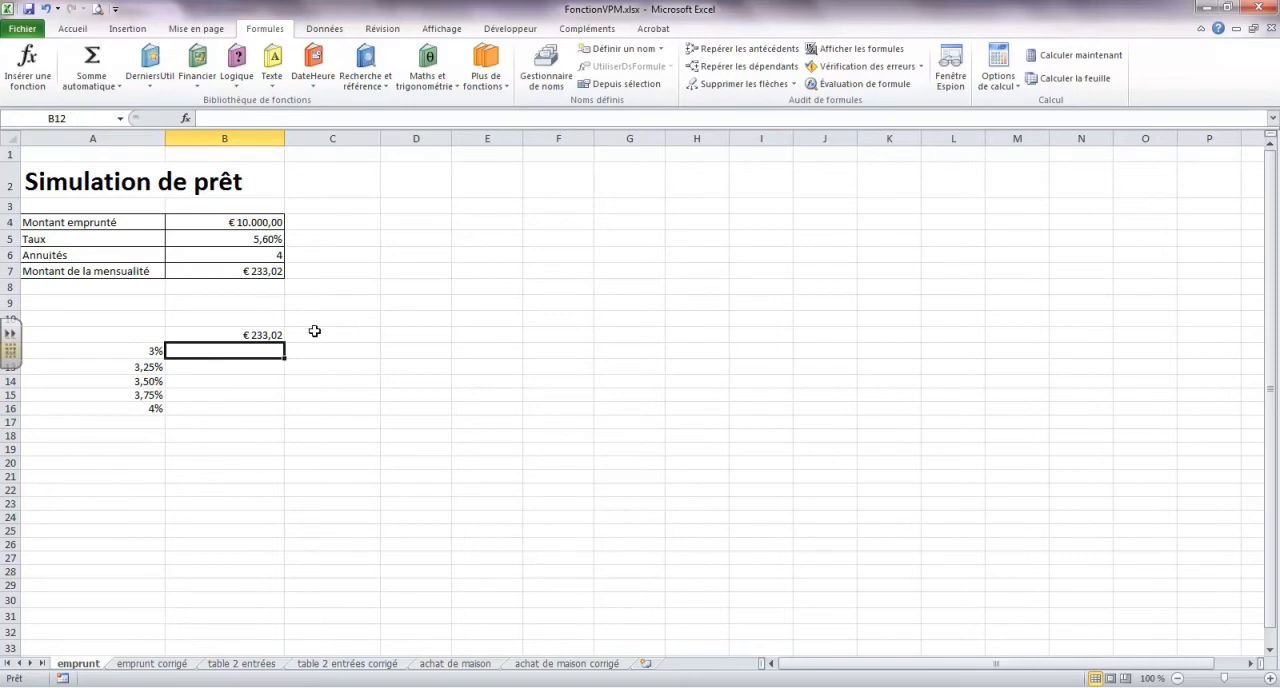
{"action": "left_click", "coordinate": [268, 334]}
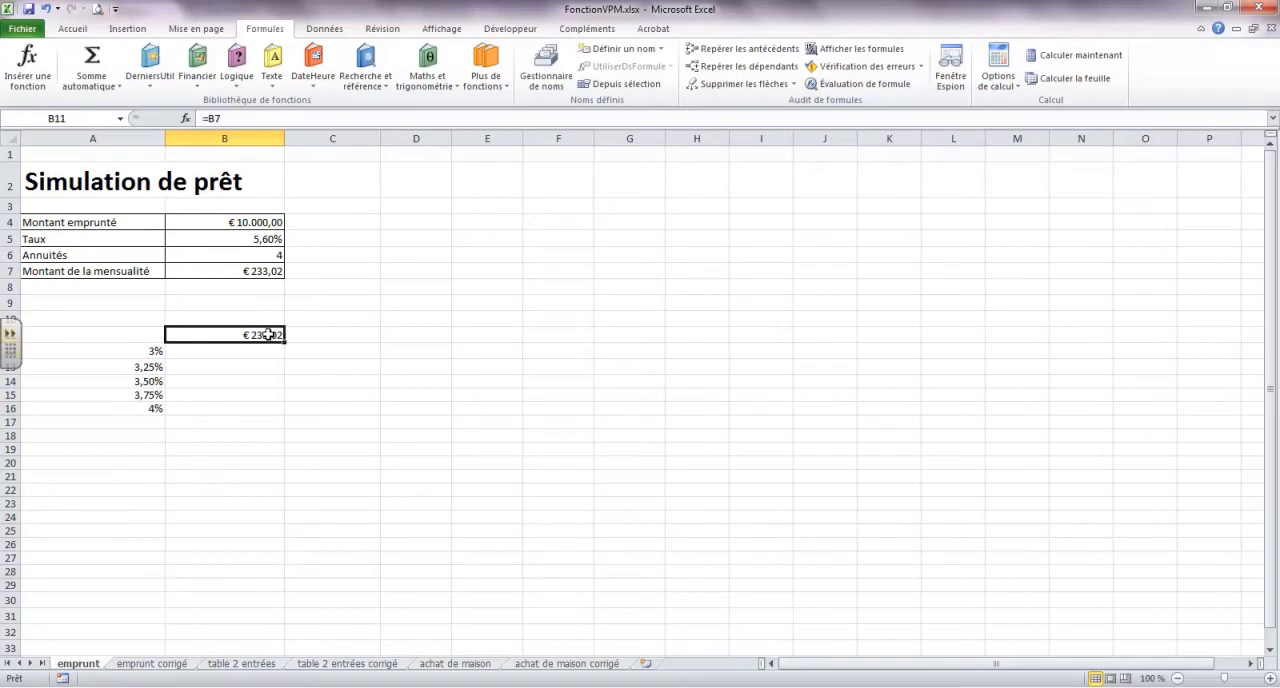
Create a data table on A11:B16 with B5 as the column input cell and no row input cell
{"action": "left_click_drag", "start_coordinate": [126, 332], "coordinate": [239, 407]}
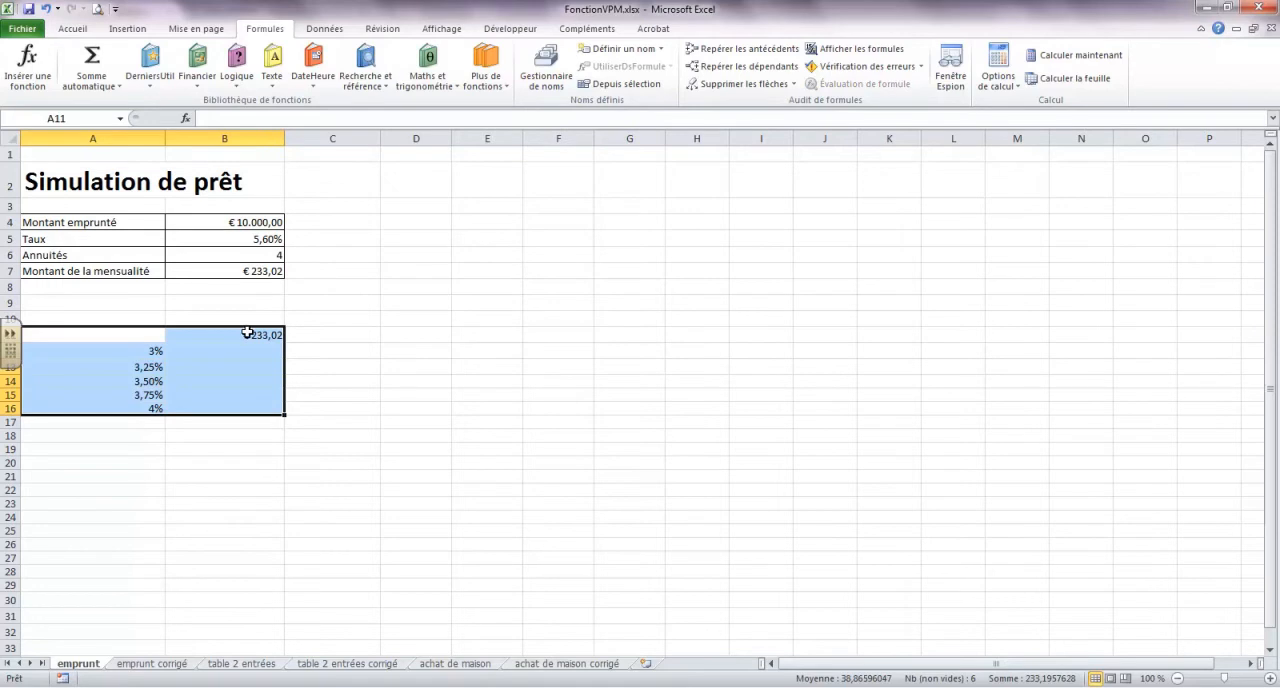
{"action": "left_click", "coordinate": [323, 29]}
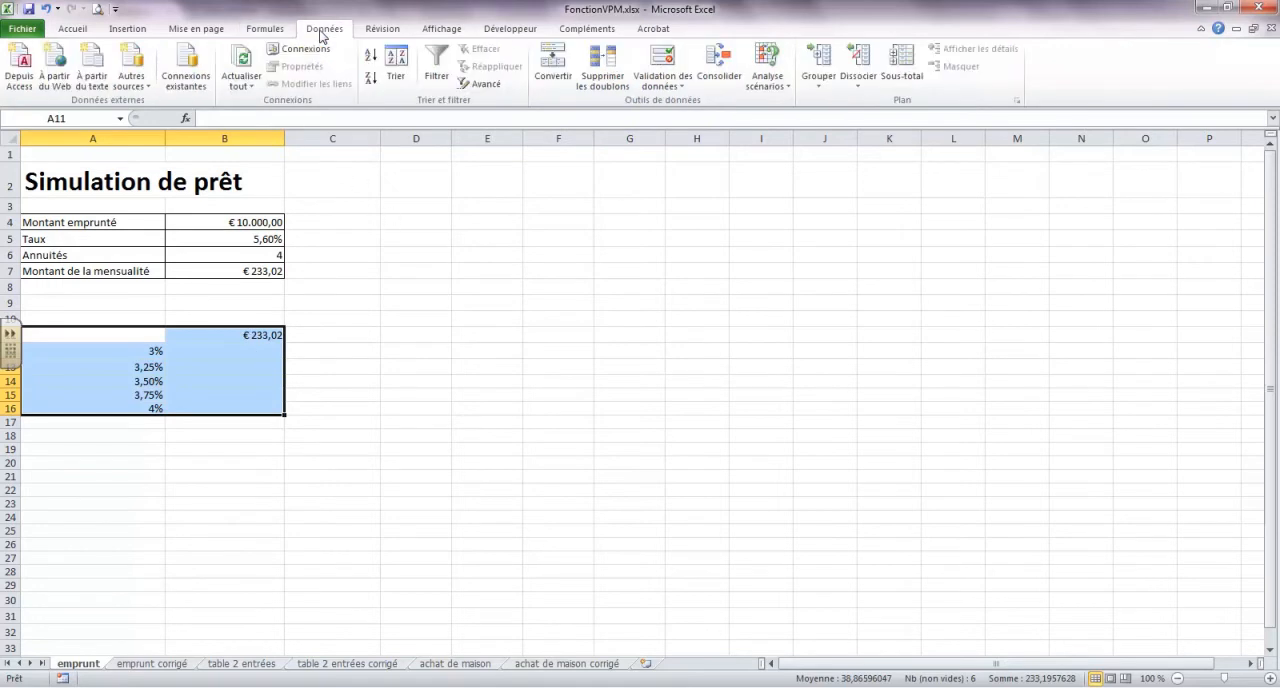
{"action": "left_click", "coordinate": [786, 92]}
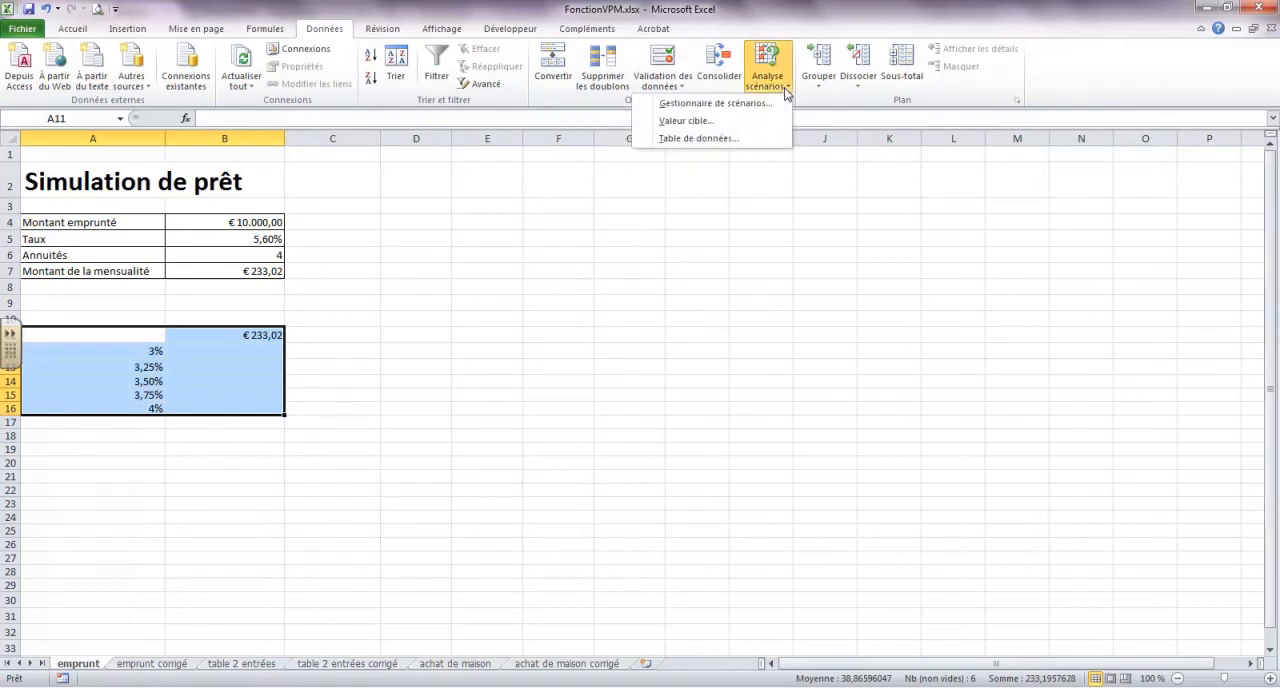
{"action": "left_click", "coordinate": [727, 140]}
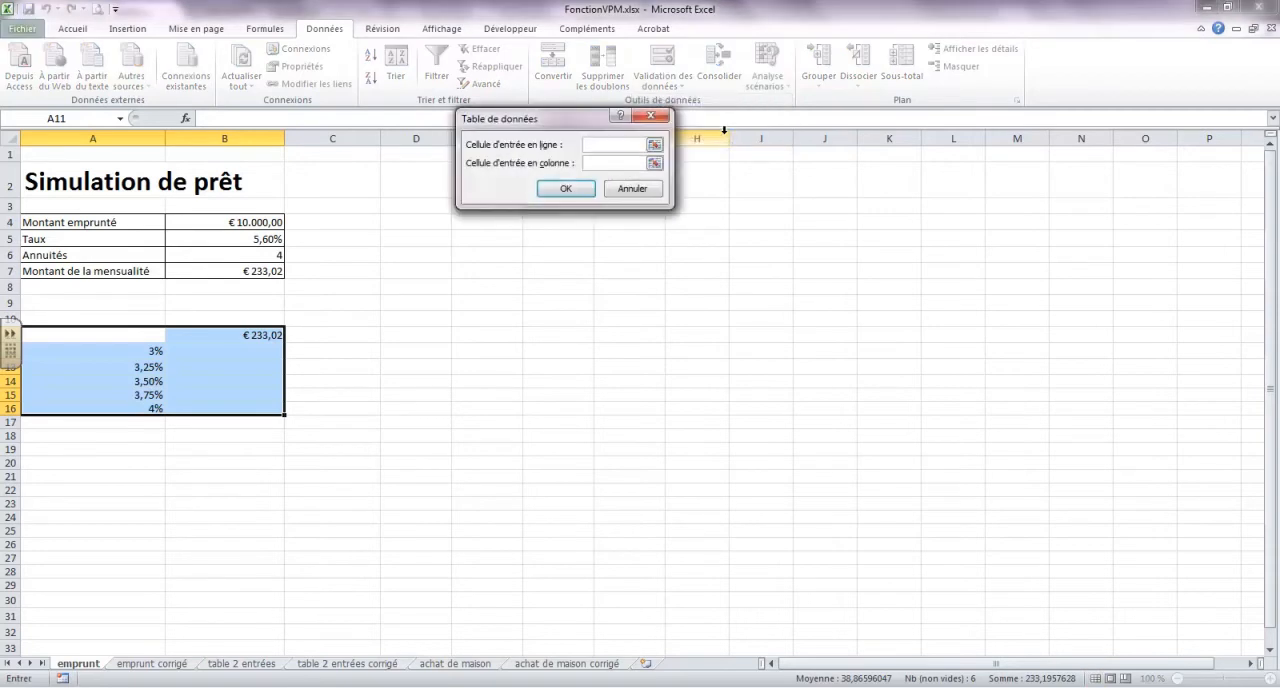
{"action": "left_click", "coordinate": [620, 163]}
{"action": "left_click", "coordinate": [250, 239]}
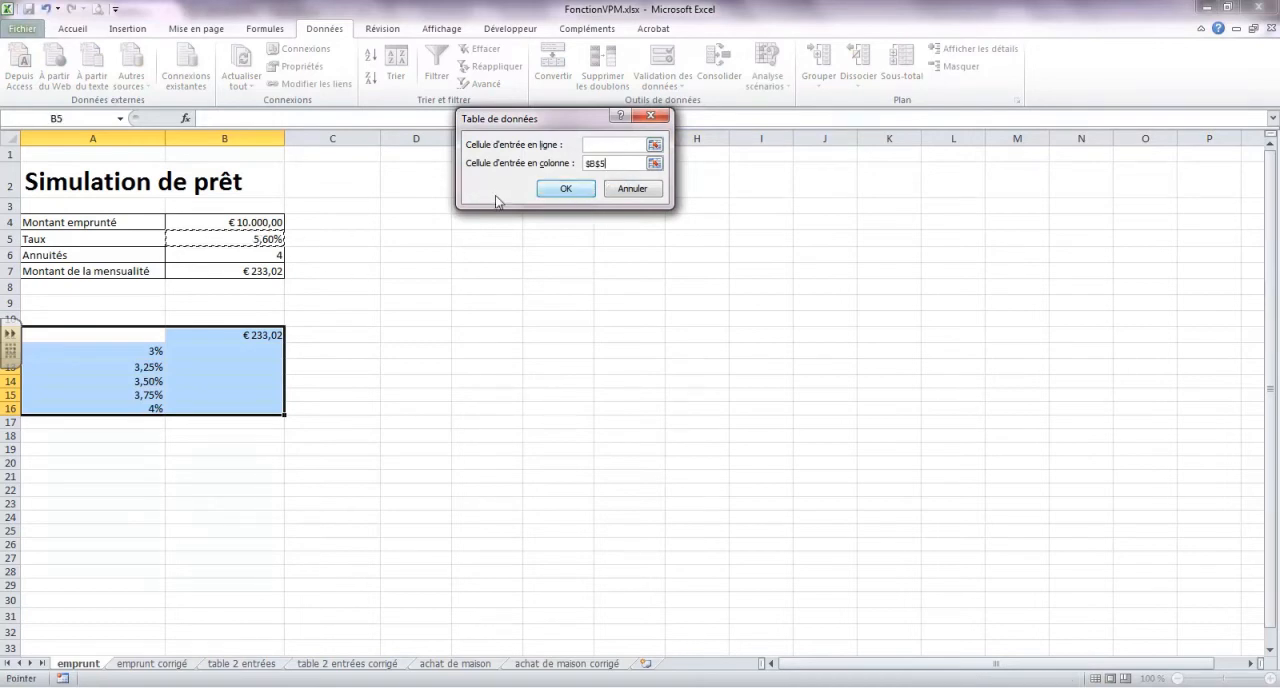
{"action": "left_click", "coordinate": [565, 190]}
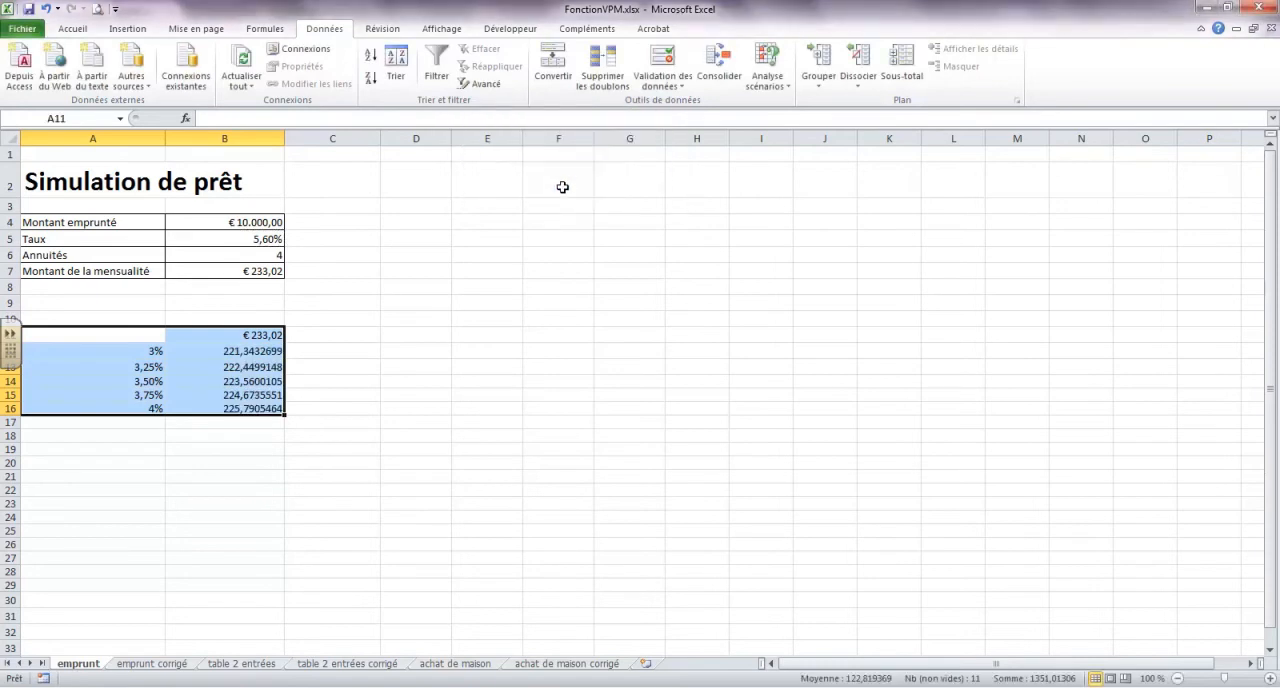
Examine the formulas behind the payments in B12:B16 and compare them with the reference in B11 and the rate in A12
{"action": "left_click", "coordinate": [256, 350]}
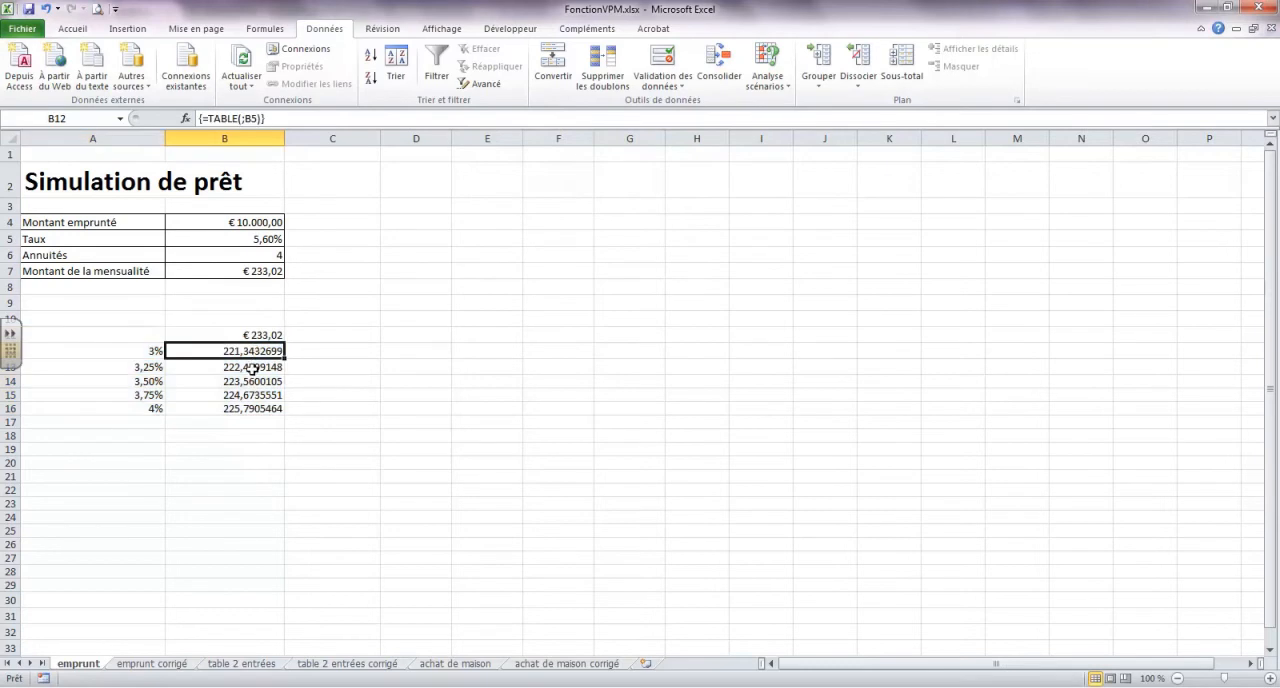
{"action": "left_click", "coordinate": [252, 366]}
{"action": "left_click", "coordinate": [252, 380]}
{"action": "left_click", "coordinate": [252, 395]}
{"action": "left_click", "coordinate": [261, 408]}
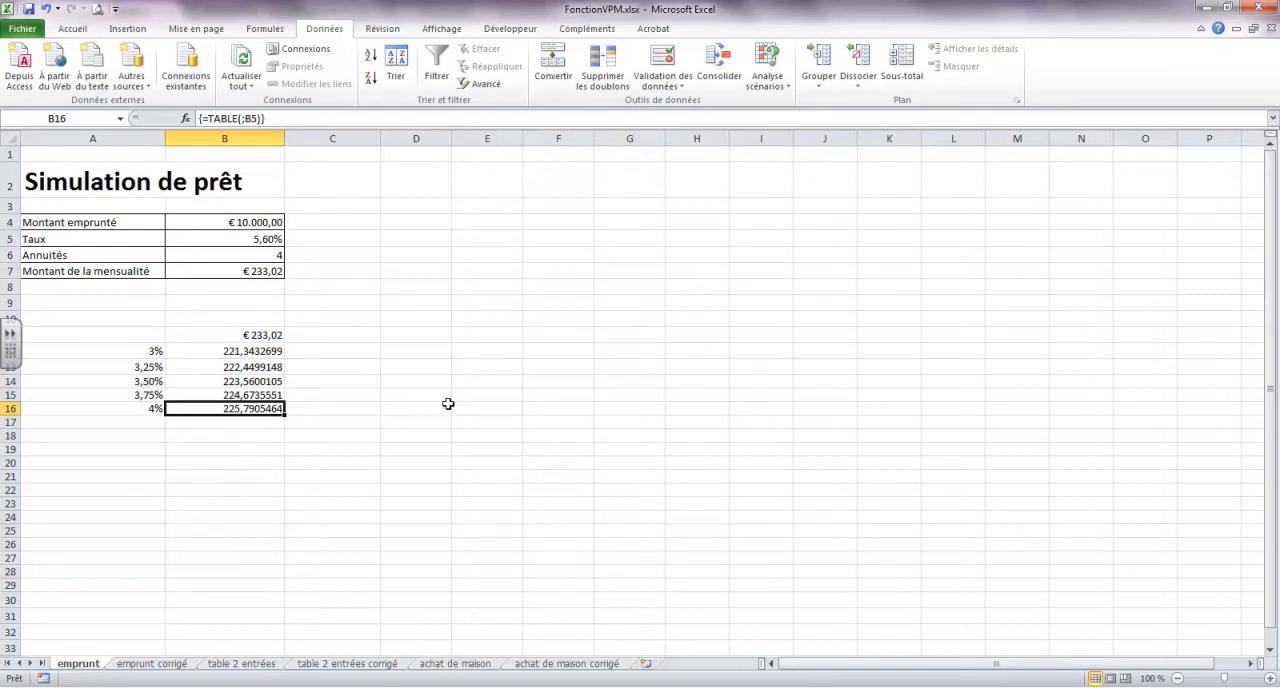
{"action": "left_click", "coordinate": [251, 352]}
{"action": "left_click", "coordinate": [251, 366]}
{"action": "left_click", "coordinate": [251, 381]}
{"action": "left_click", "coordinate": [251, 395]}
{"action": "left_click", "coordinate": [251, 408]}
{"action": "left_click", "coordinate": [260, 335]}
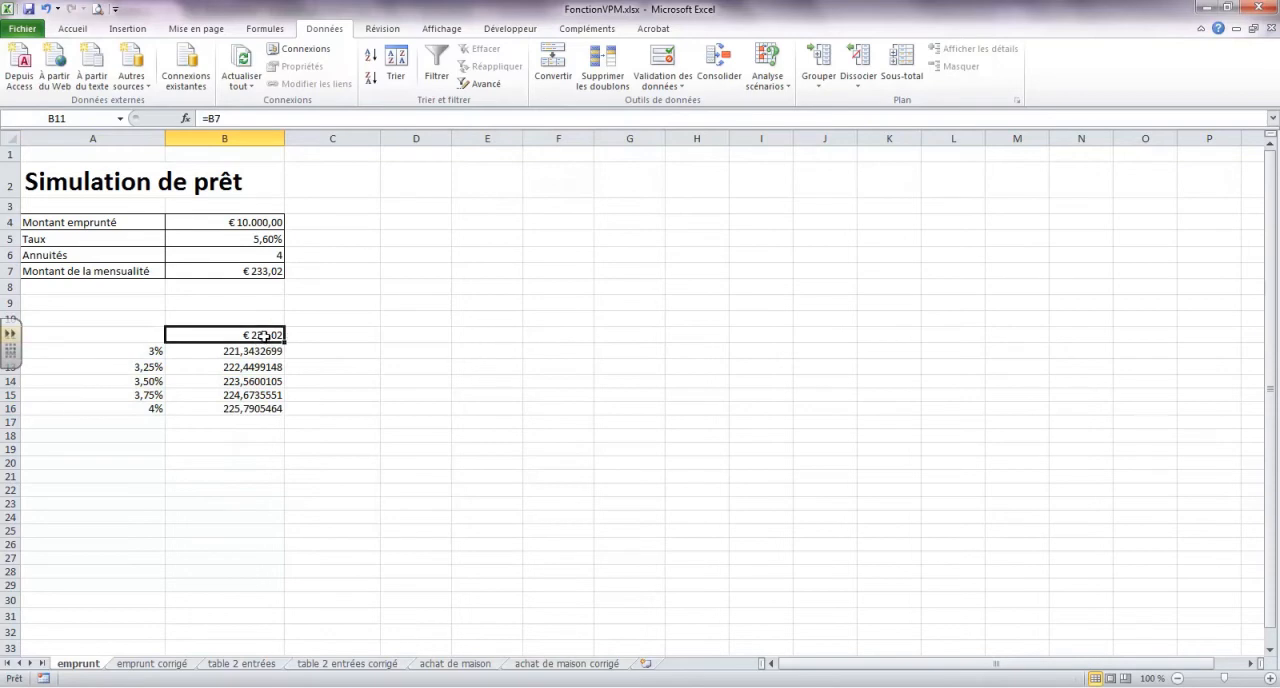
{"action": "left_click", "coordinate": [149, 351]}
{"action": "left_click", "coordinate": [275, 352]}
{"action": "left_click", "coordinate": [273, 334]}
Compare the finished data table on the emprunt sheet with the solution on the emprunt corrigé sheet
{"action": "left_click", "coordinate": [168, 672]}
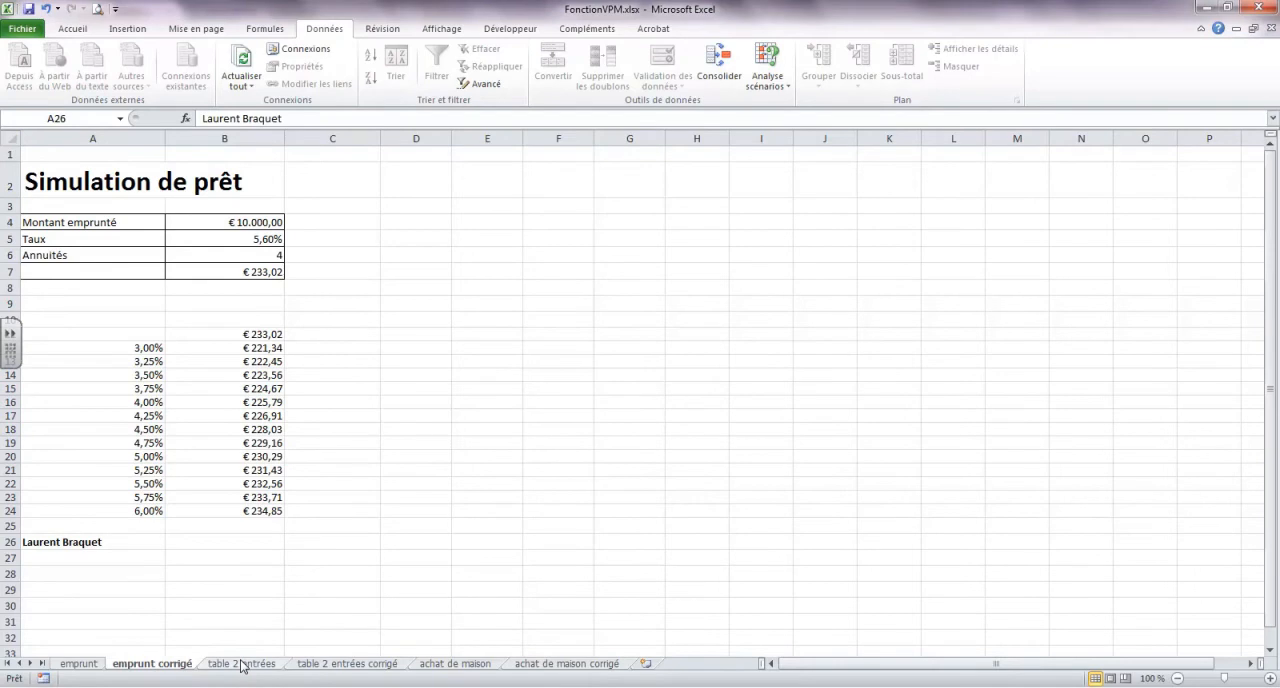
{"action": "left_click", "coordinate": [88, 665]}
{"action": "left_click", "coordinate": [146, 665]}
{"action": "left_click", "coordinate": [60, 665]}
{"action": "left_click", "coordinate": [131, 665]}
{"action": "left_click", "coordinate": [88, 665]}
{"action": "left_click", "coordinate": [134, 665]}
Compare the table 2 entrées exercise sheet with the two-variable payment table on the table 2 entrées corrigé sheet
{"action": "left_click", "coordinate": [245, 667]}
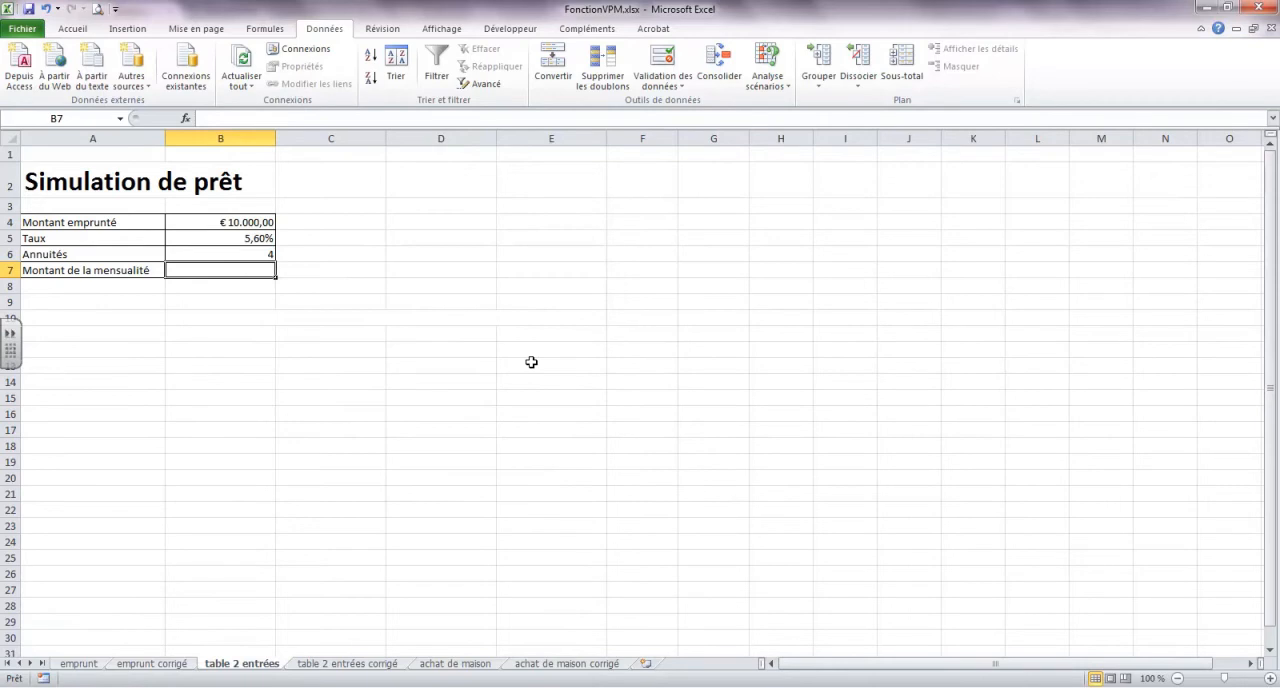
{"action": "left_click", "coordinate": [326, 665]}
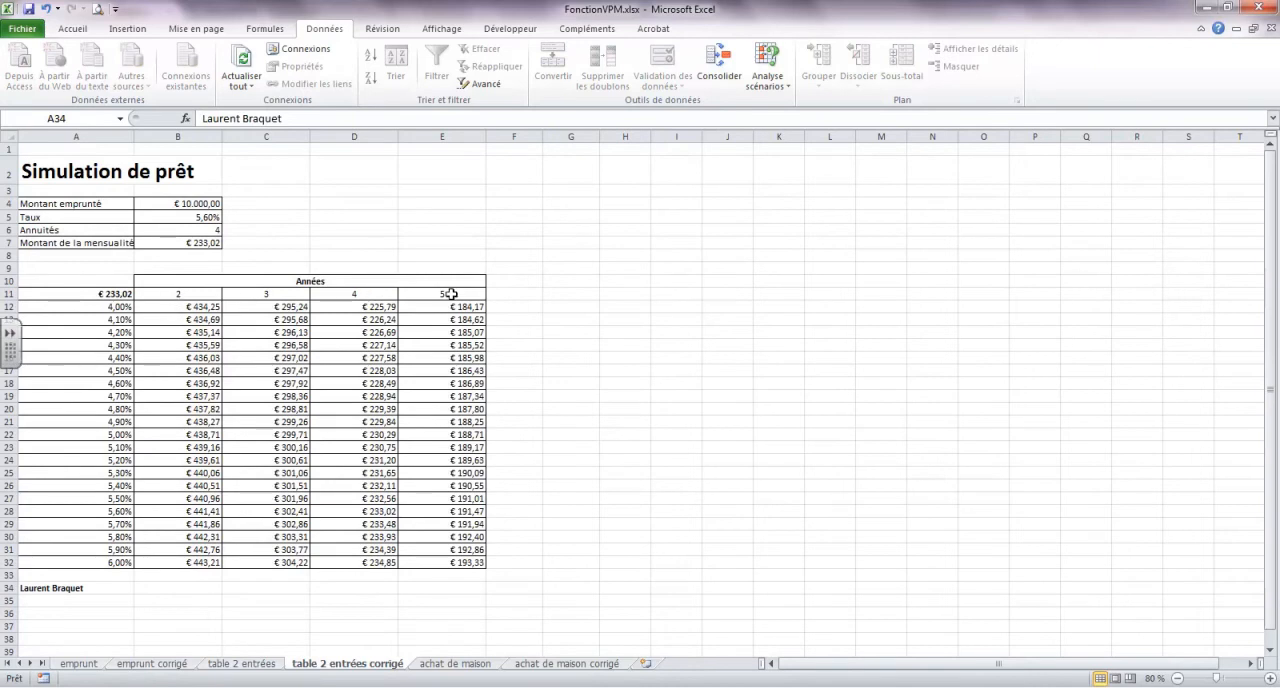
{"action": "left_click", "coordinate": [252, 665]}
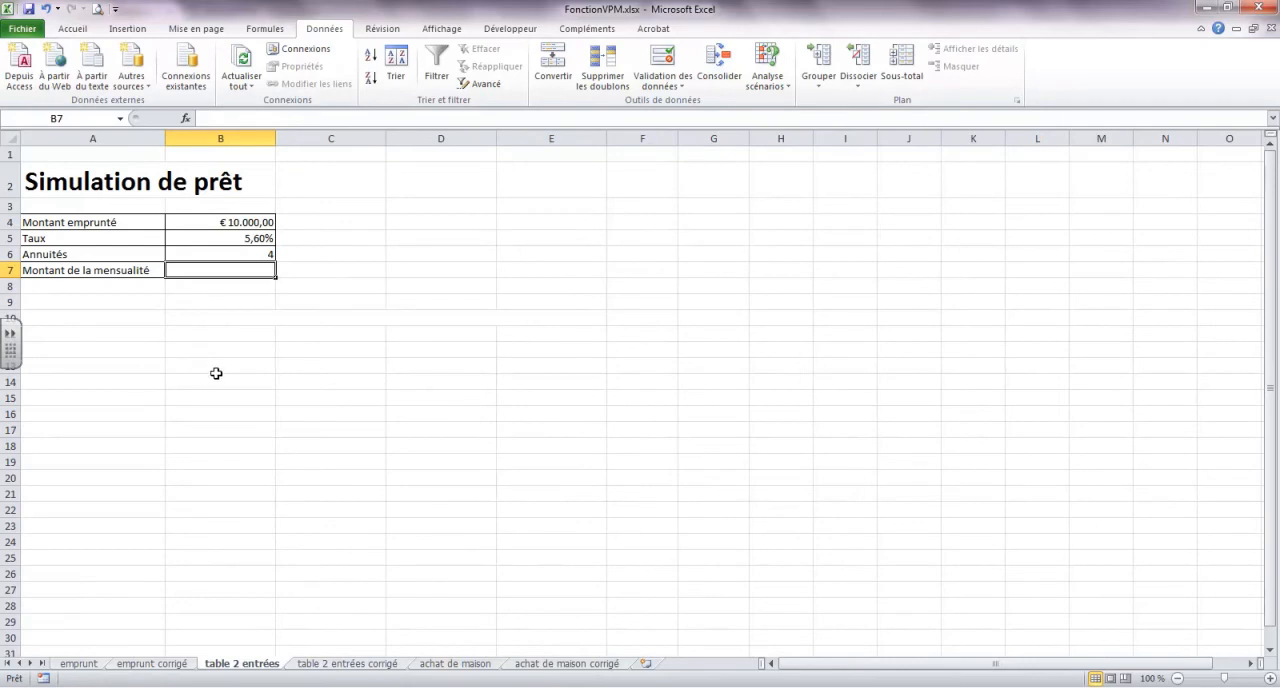
{"action": "left_click", "coordinate": [346, 664]}
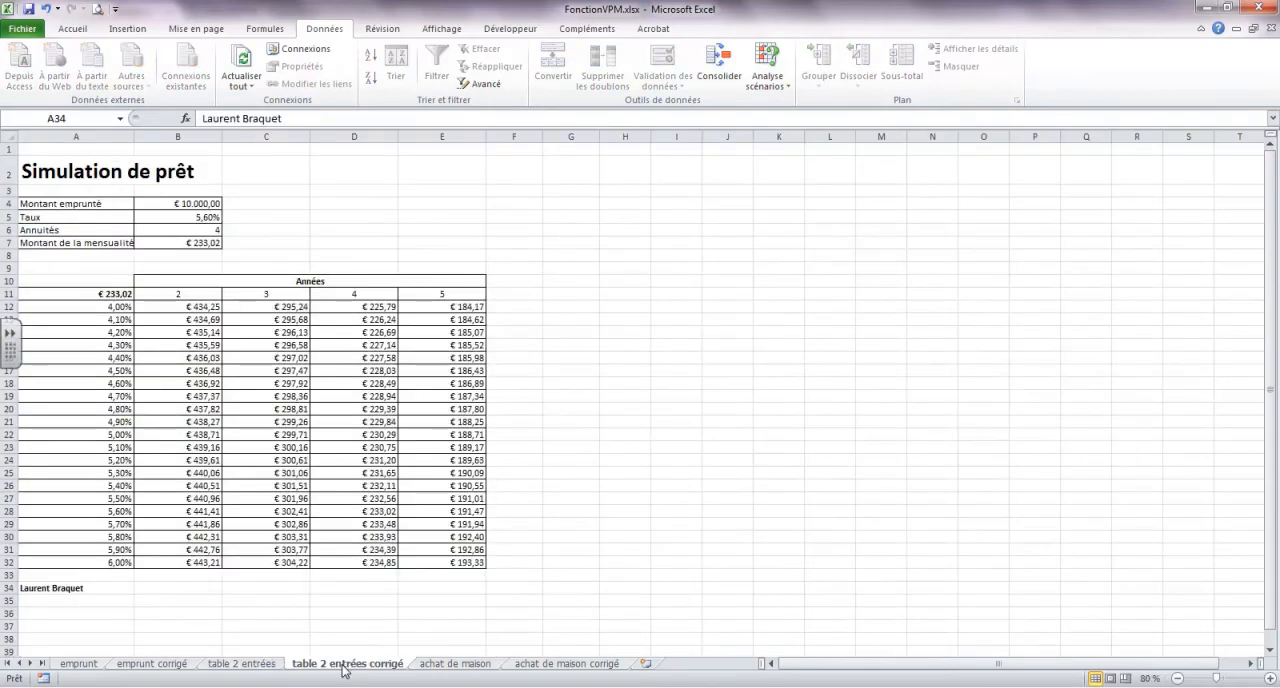
{"action": "left_click", "coordinate": [242, 664]}
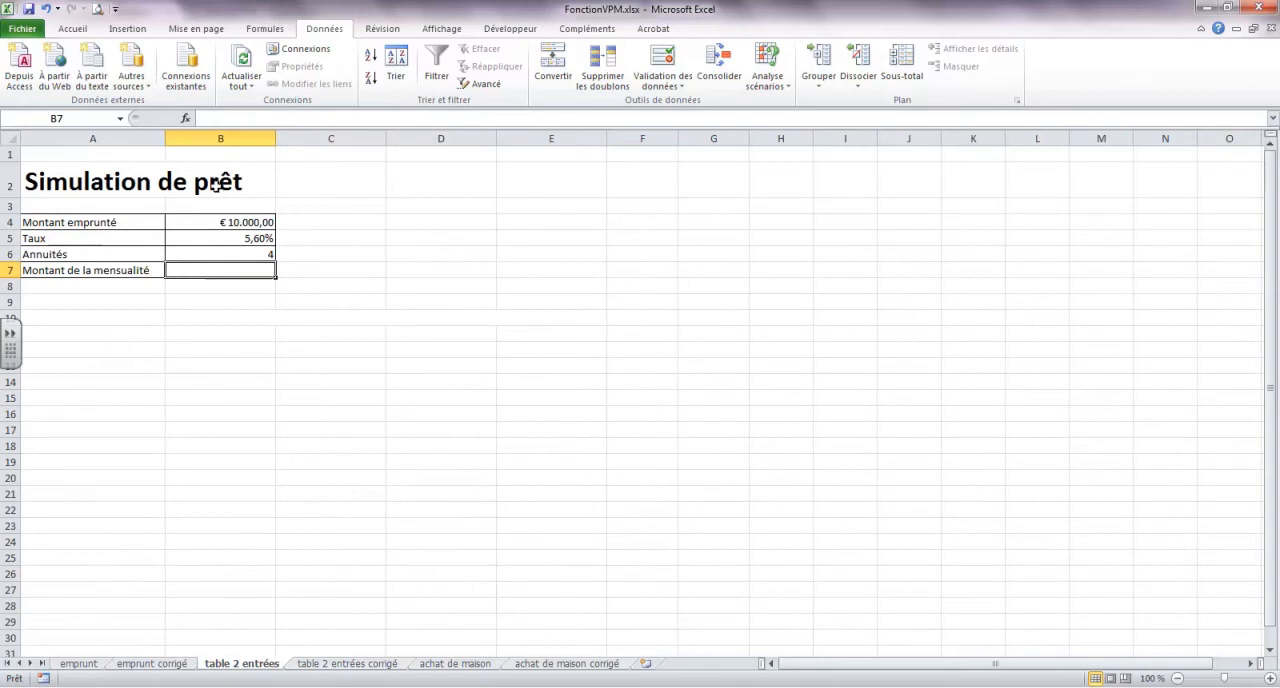
Enter the loan durations 2, 3, 4 and 5 across B11:E11 of the table 2 entrées sheet
{"action": "left_click", "coordinate": [200, 335]}
{"action": "type", "text": "2"}
{"action": "key", "text": "Tab"}
{"action": "type", "text": "3"}
{"action": "key", "text": "Tab"}
{"action": "type", "text": "4"}
{"action": "key", "text": "Tab"}
{"action": "type", "text": "5"}
{"action": "key", "text": "Return"}
{"action": "key", "text": "Left"}
{"action": "key", "text": "Left"}
{"action": "key", "text": "Left"}
{"action": "key", "text": "Left"}
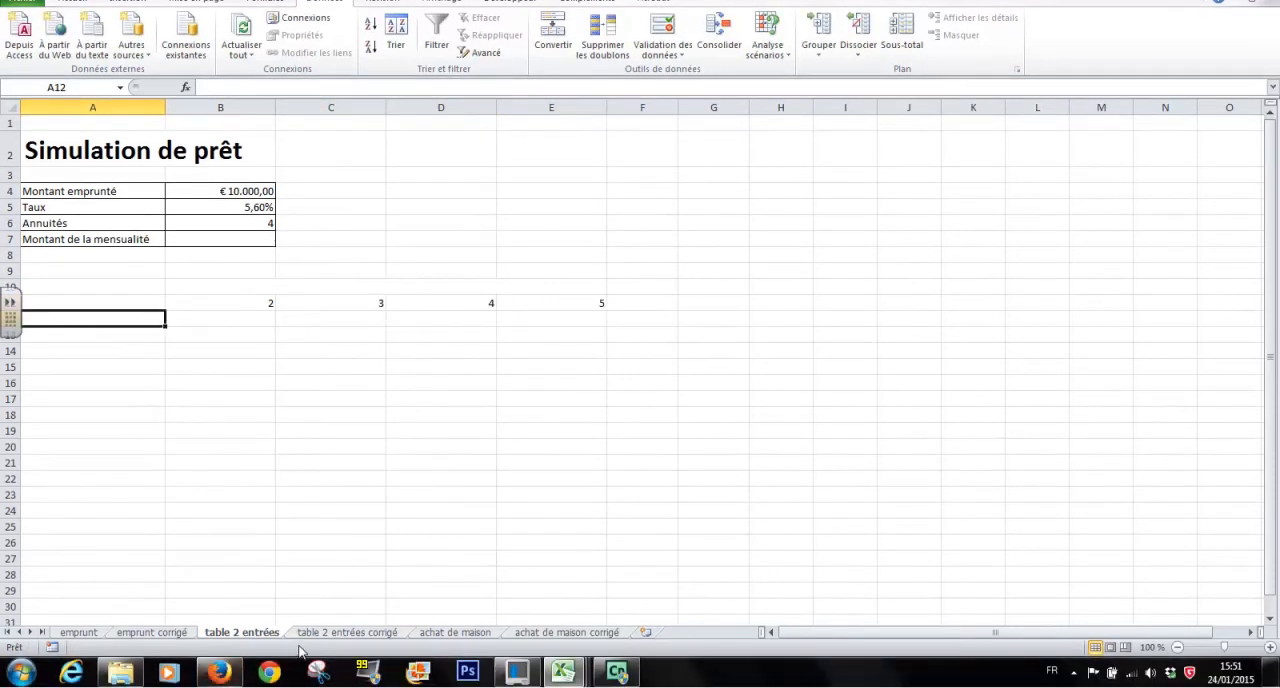
Check the rates on the table 2 entrées corrigé sheet and enter 4% in A12 and 4,10% in A13 of table 2 entrées
{"action": "left_click", "coordinate": [340, 664]}
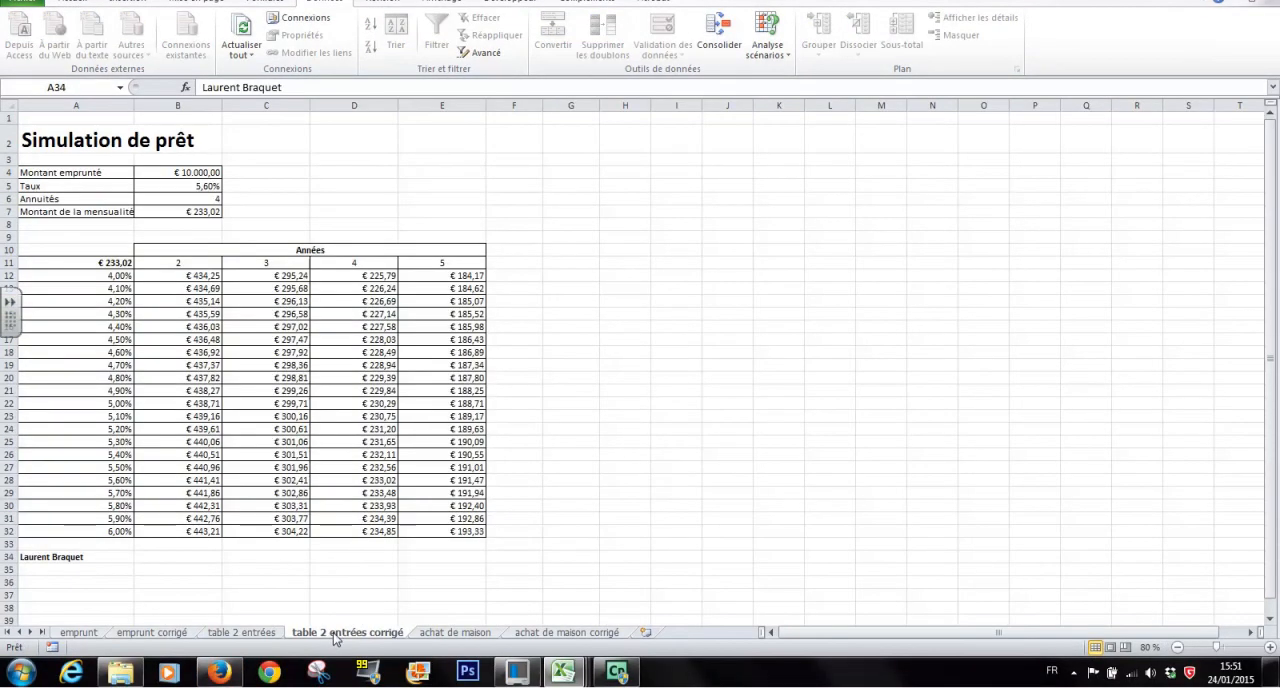
{"action": "left_click", "coordinate": [258, 634]}
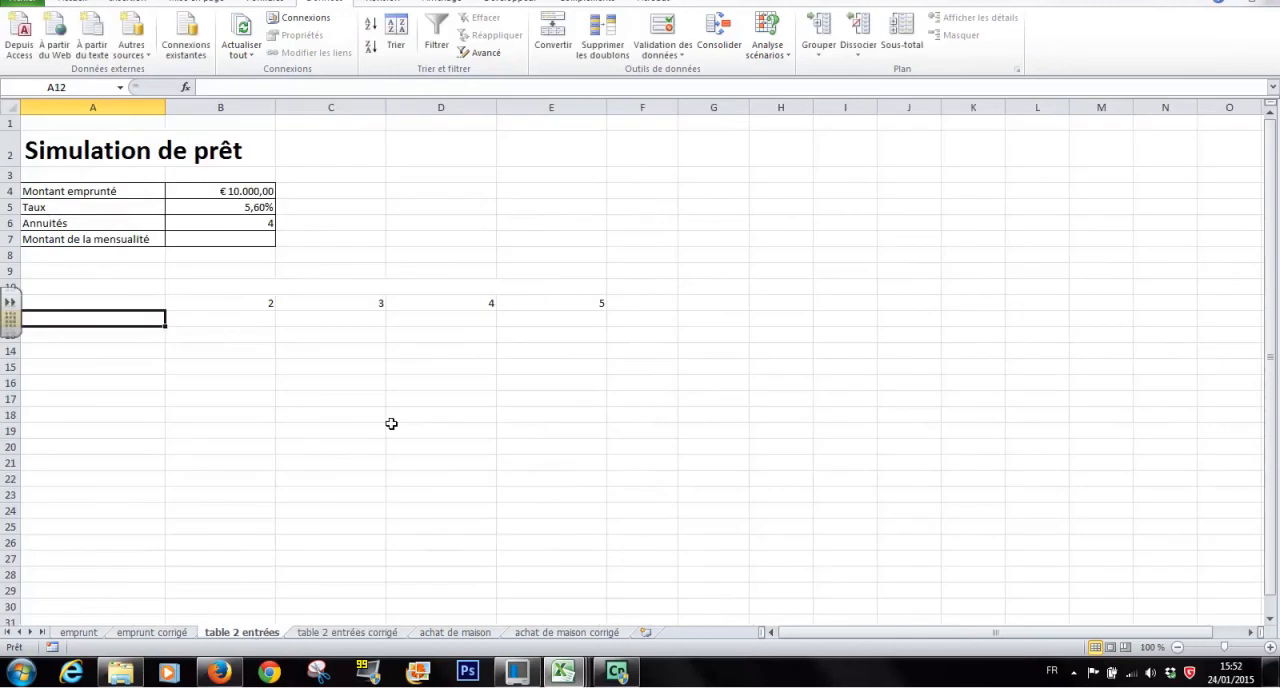
{"action": "type", "text": "4%"}
{"action": "key", "text": "Return"}
{"action": "type", "text": "4,1"}
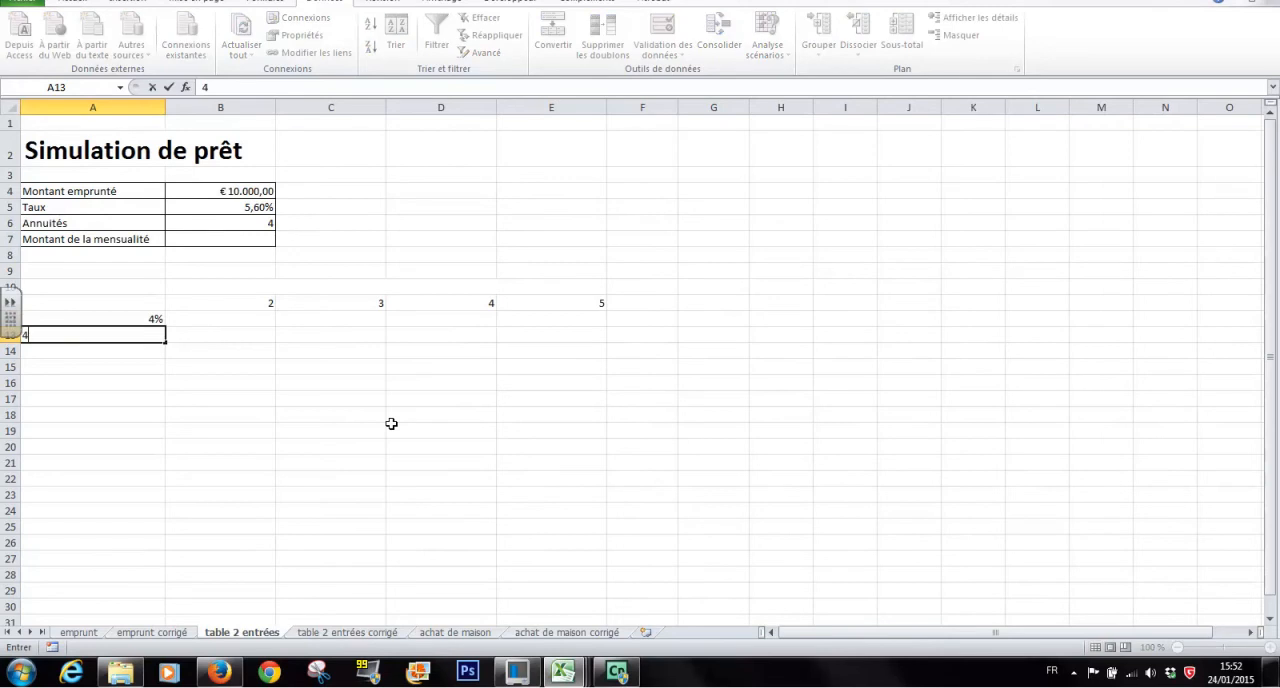
{"action": "key", "text": "Return"}
{"action": "key", "text": "Up"}
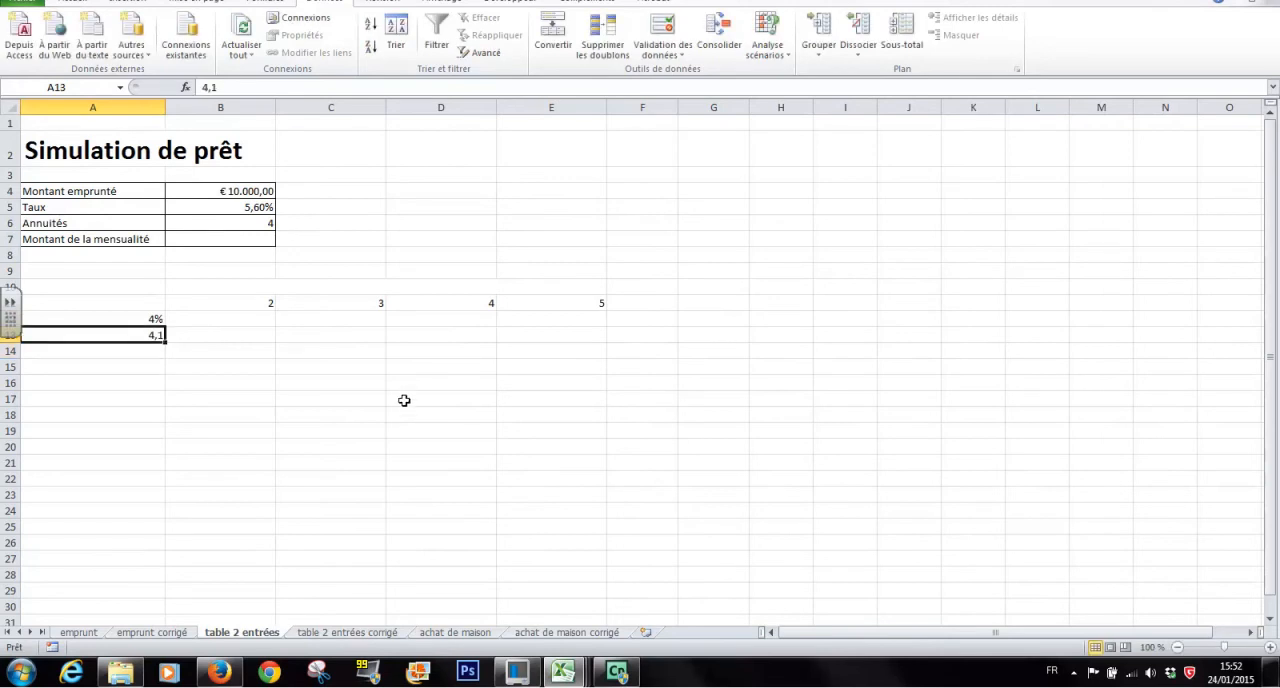
{"action": "type", "text": "4,10*"}
{"action": "key", "text": "BackSpace"}
{"action": "type", "text": "%"}
{"action": "key", "text": "Return"}
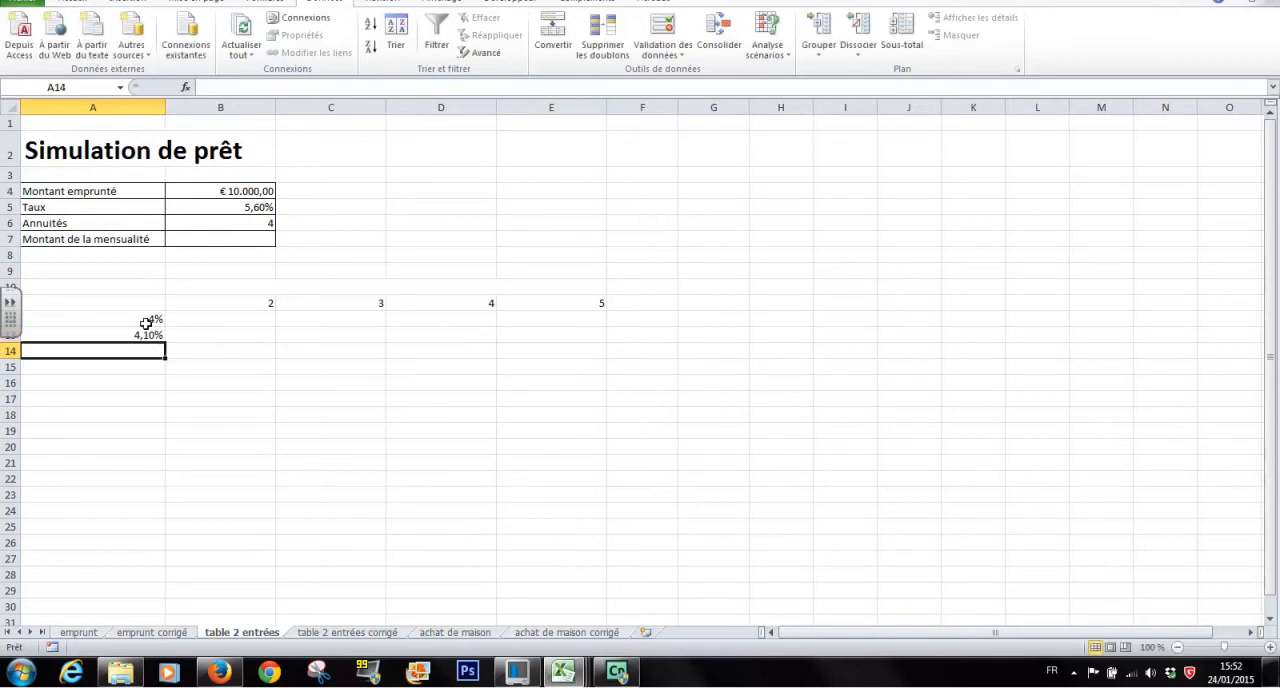
Try to extend the rate series from A12:A13 down to A22, and undo the fill
{"action": "left_click_drag", "start_coordinate": [146, 320], "coordinate": [163, 483]}
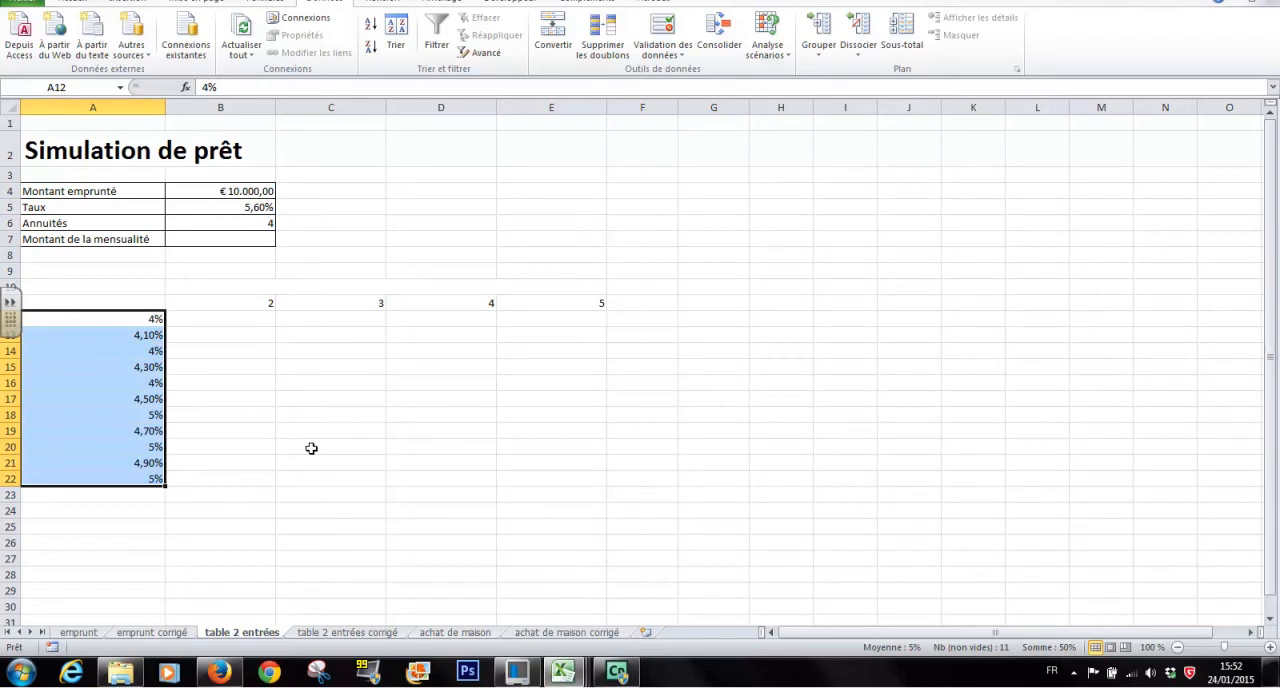
{"action": "key", "text": "ctrl+z"}
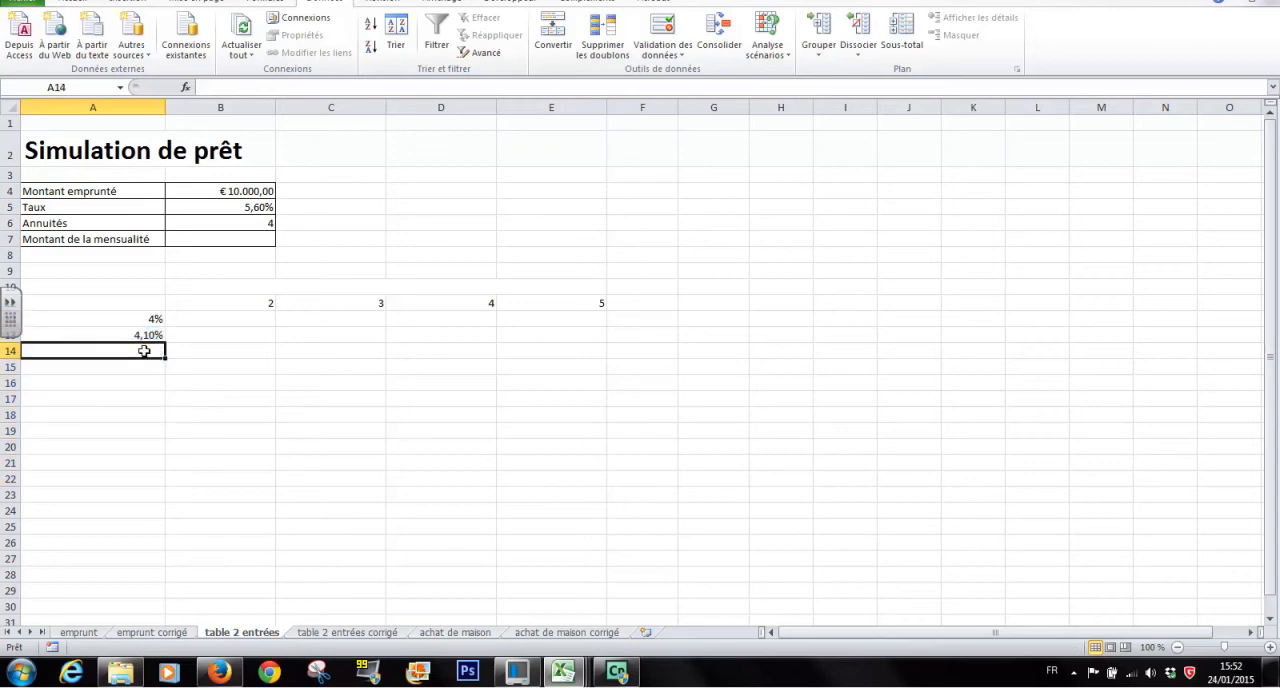
Enter the formula =A13+0,10% in A14 to increment the previous rate, and select that cell
{"action": "type", "text": "="}
{"action": "left_click", "coordinate": [143, 335]}
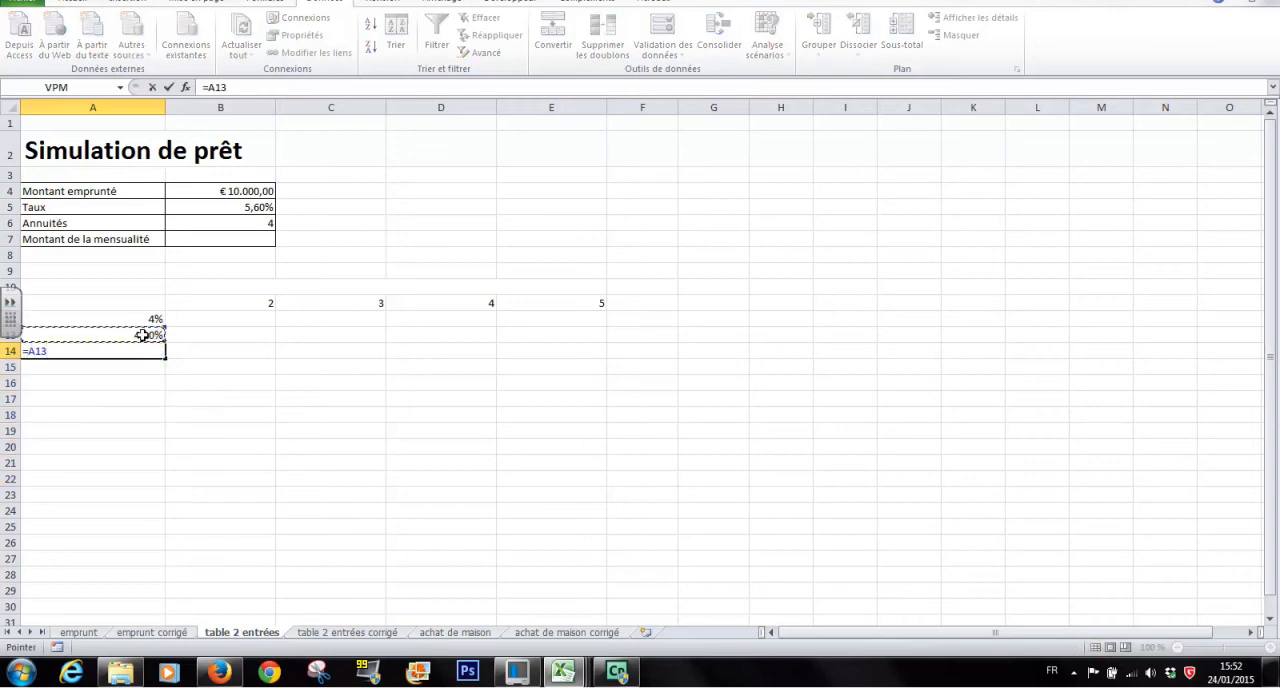
{"action": "type", "text": "+0,10"}
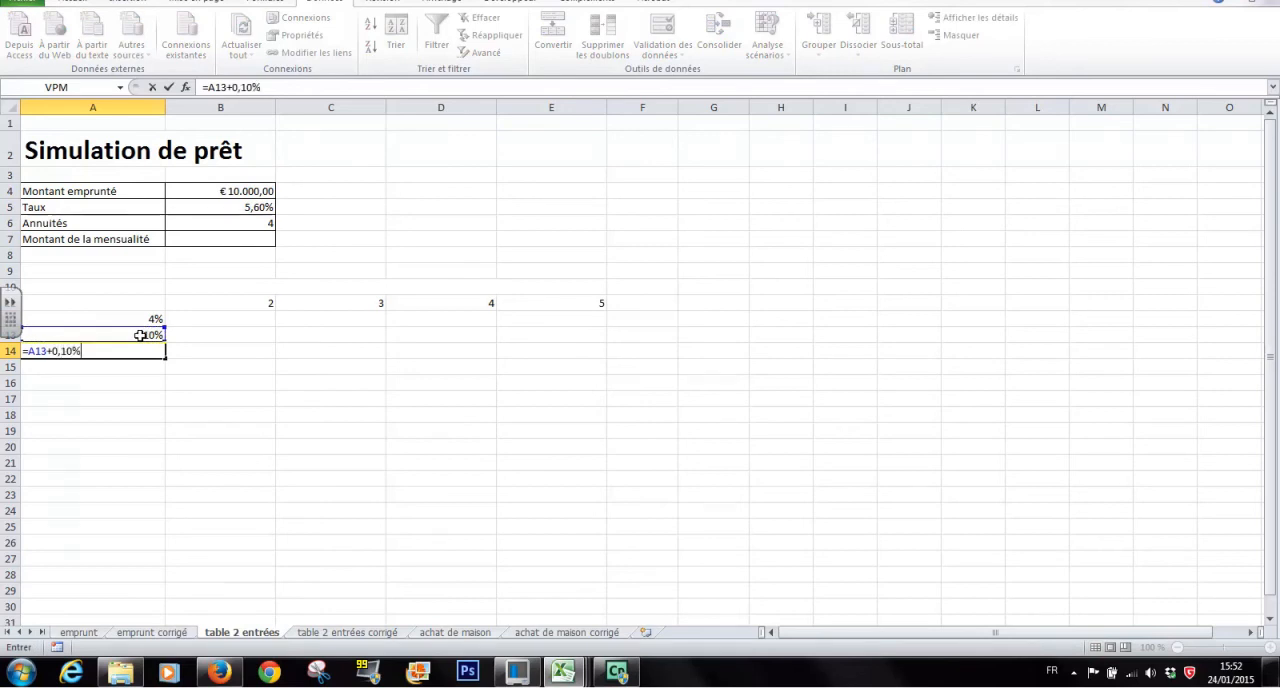
{"action": "key", "text": "Return"}
{"action": "left_click", "coordinate": [150, 349]}
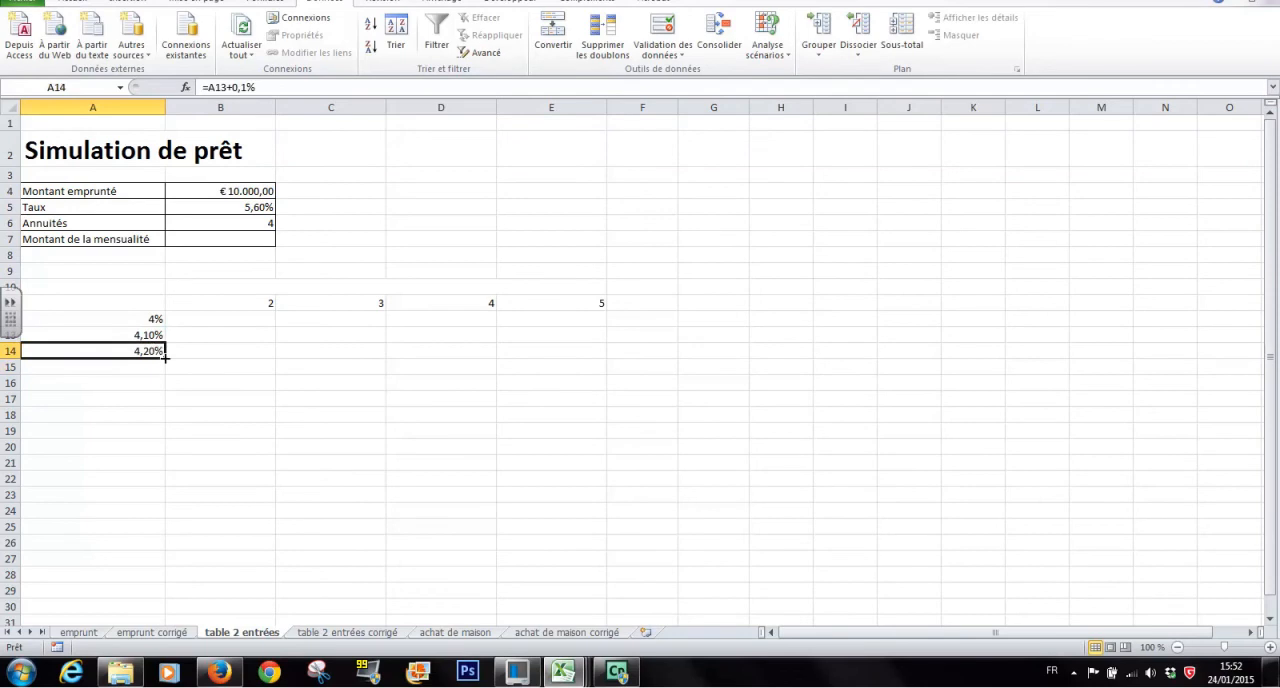
Fill the rate formula from A14 down to A32 on table 2 entrées, checking the range against the table 2 entrées corrigé sheet
{"action": "left_click_drag", "start_coordinate": [165, 356], "coordinate": [165, 452]}
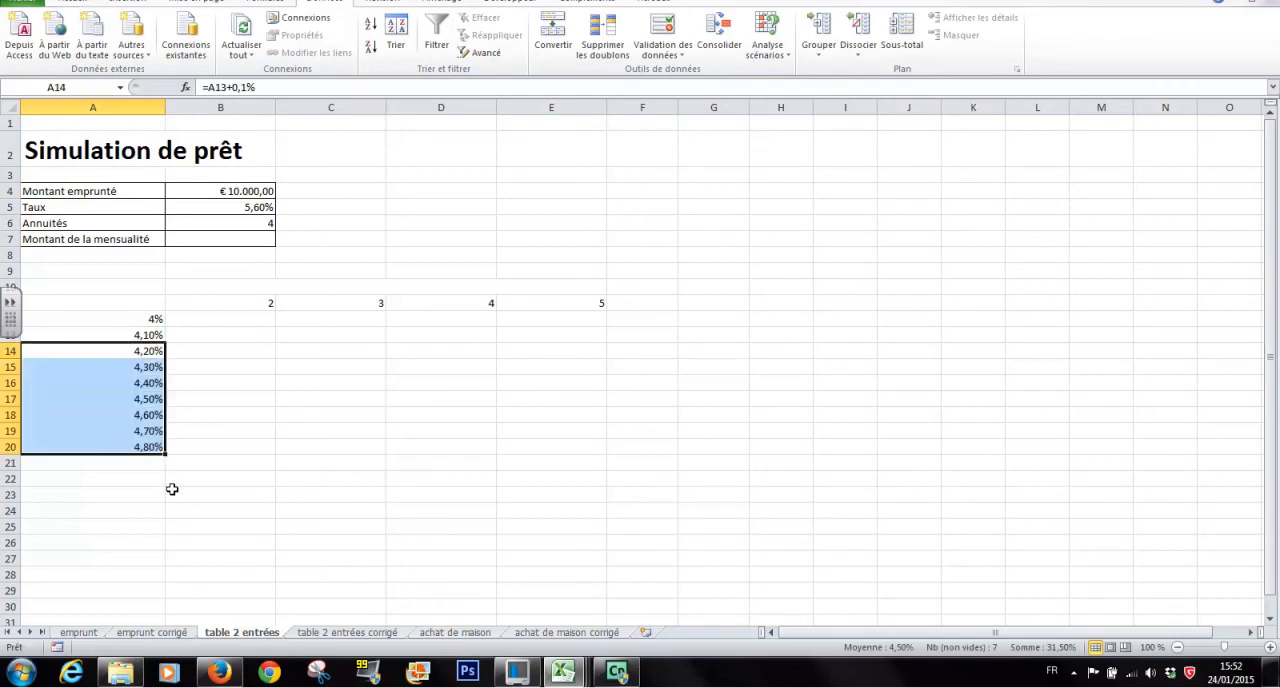
{"action": "left_click", "coordinate": [300, 636]}
{"action": "left_click", "coordinate": [255, 636]}
{"action": "scroll", "coordinate": [190, 470], "scroll_direction": "down", "scroll_amount": 2}
{"action": "left_click_drag", "start_coordinate": [166, 340], "coordinate": [164, 513]}
{"action": "scroll", "coordinate": [160, 537], "scroll_direction": "down", "scroll_amount": 2}
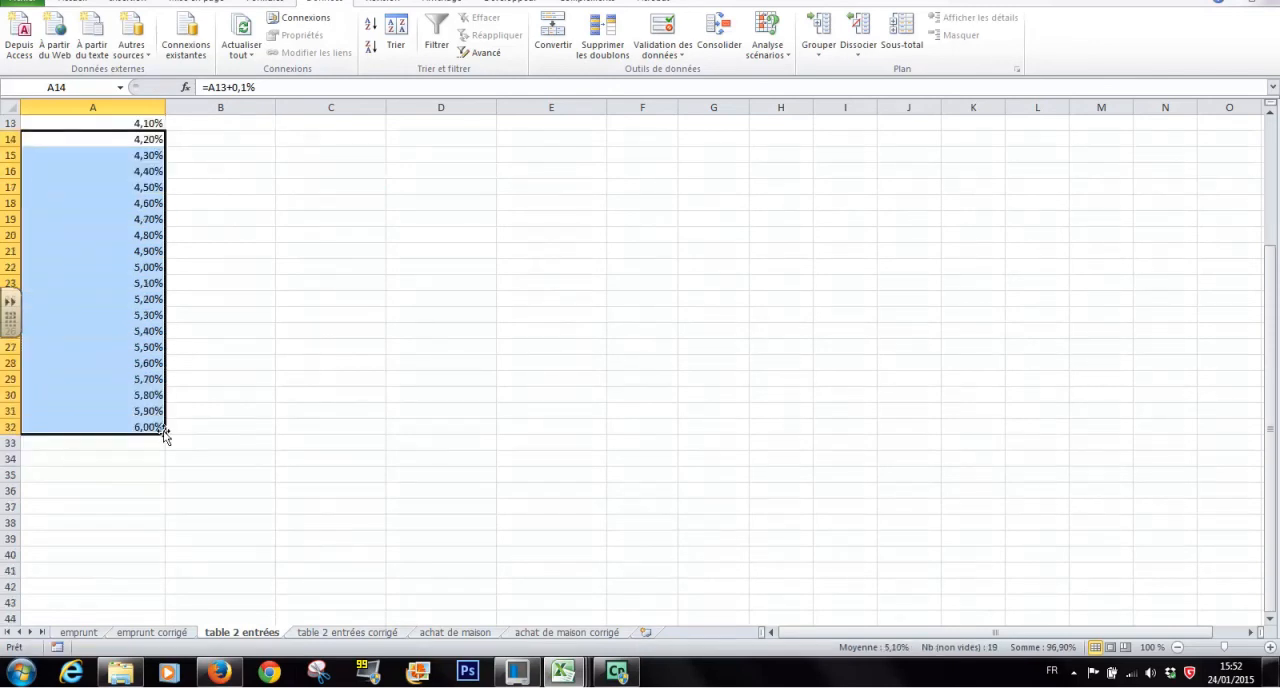
{"action": "scroll", "coordinate": [283, 460], "scroll_direction": "up", "scroll_amount": 4}
{"action": "left_click", "coordinate": [248, 413]}
{"action": "scroll", "coordinate": [248, 411], "scroll_direction": "down", "scroll_amount": 2}
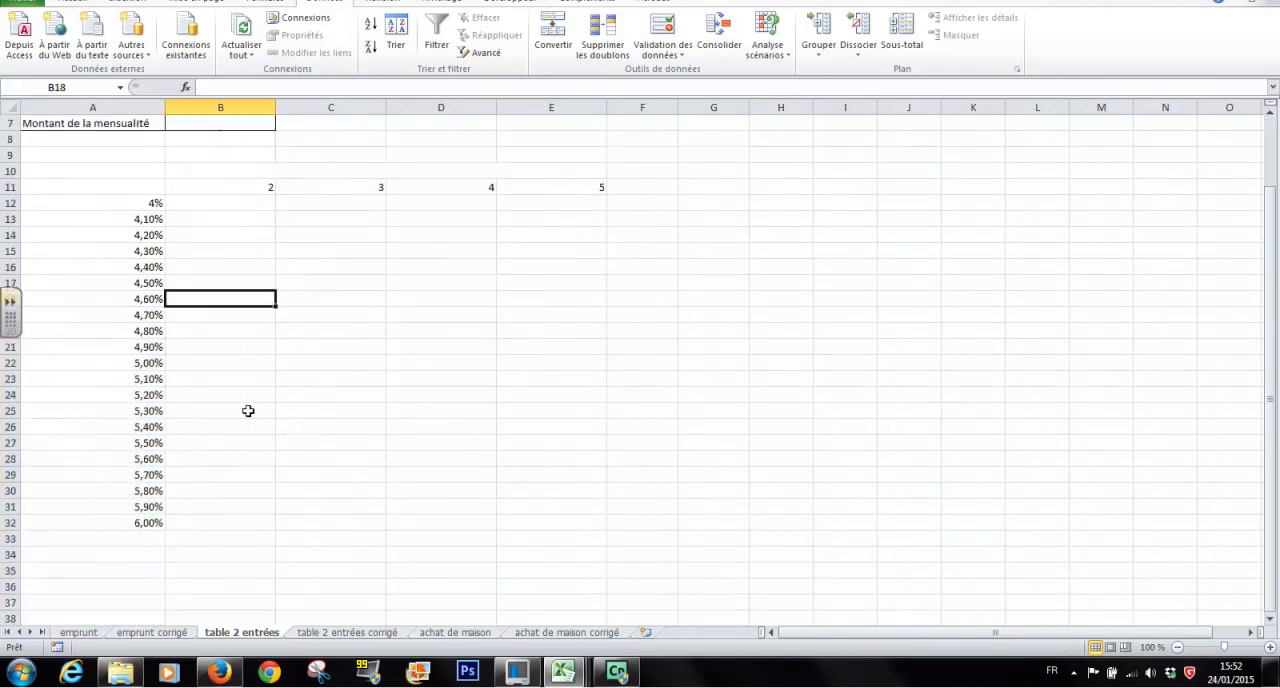
{"action": "scroll", "coordinate": [248, 411], "scroll_direction": "up", "scroll_amount": 2}
{"action": "left_click", "coordinate": [230, 321]}
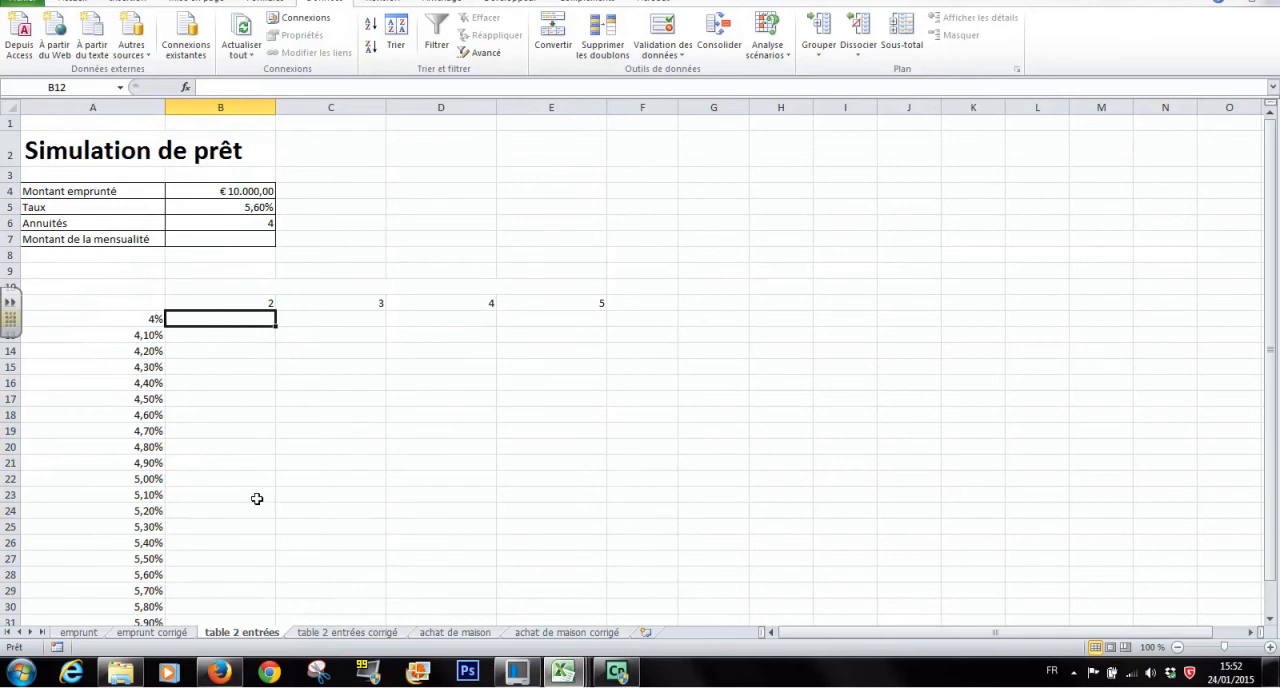
{"action": "scroll", "coordinate": [331, 479], "scroll_direction": "down", "scroll_amount": 2}
{"action": "scroll", "coordinate": [331, 479], "scroll_direction": "up", "scroll_amount": 1}
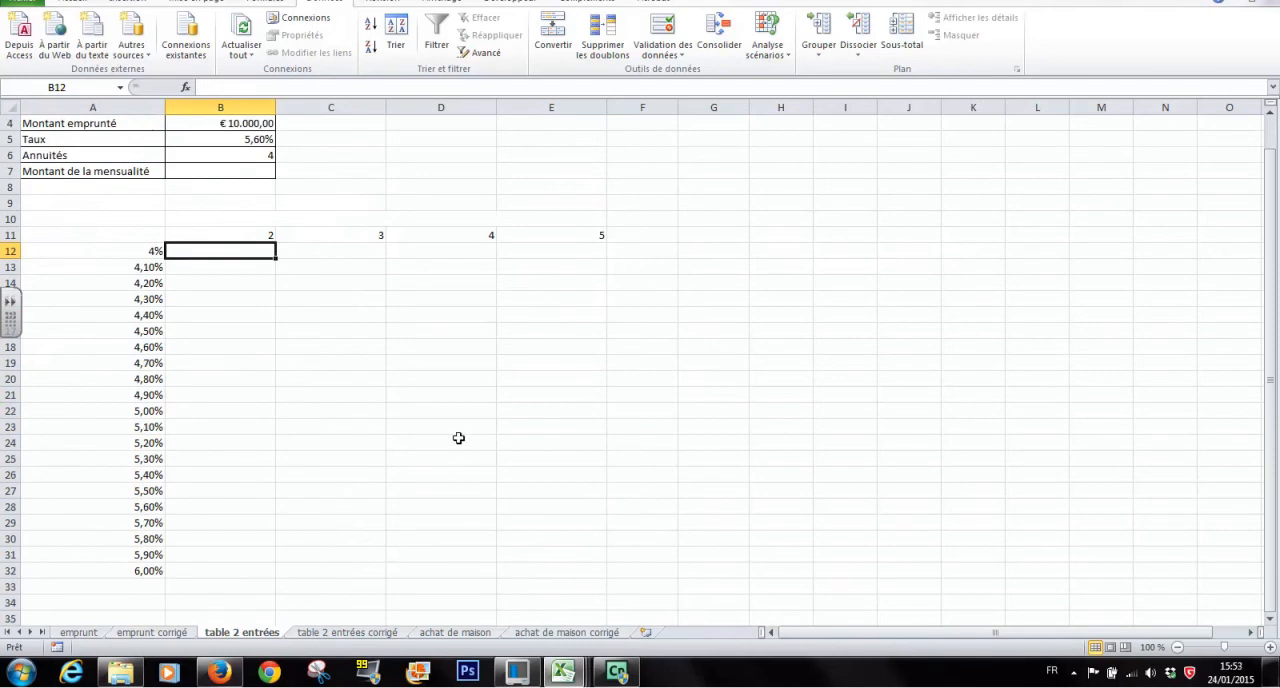
Insert the VPM function from the Finances category in the monthly payment cell B7
{"action": "left_click", "coordinate": [231, 171]}
{"action": "scroll", "coordinate": [321, 332], "scroll_direction": "up", "scroll_amount": 2}
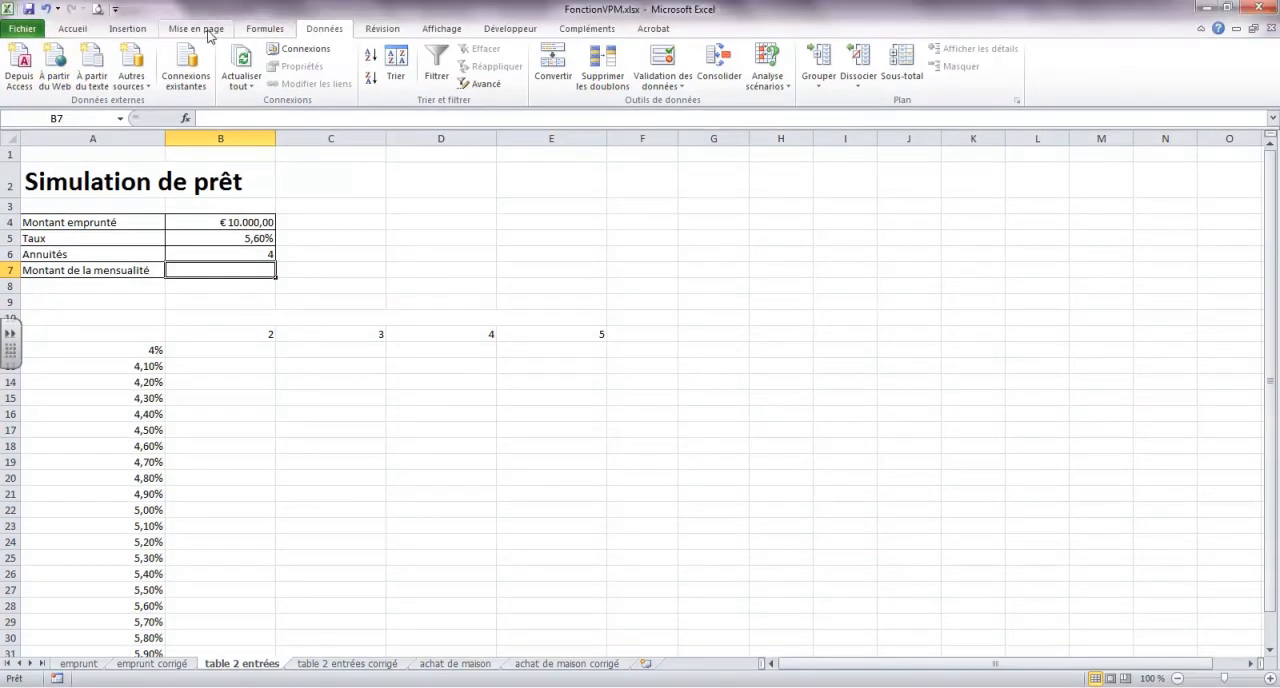
{"action": "left_click", "coordinate": [265, 17]}
{"action": "left_click", "coordinate": [30, 59]}
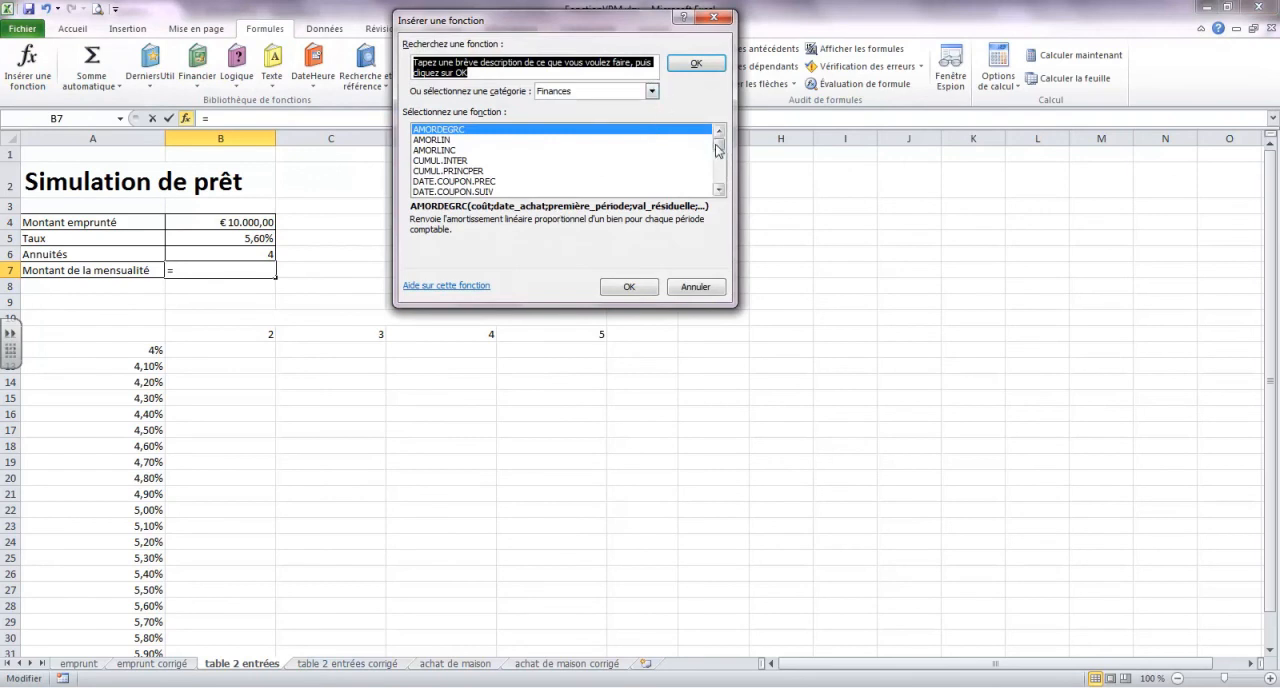
{"action": "scroll", "coordinate": [718, 187], "scroll_direction": "down", "scroll_amount": 10}
{"action": "scroll", "coordinate": [718, 187], "scroll_direction": "down", "scroll_amount": 3}
{"action": "double_click", "coordinate": [430, 192]}
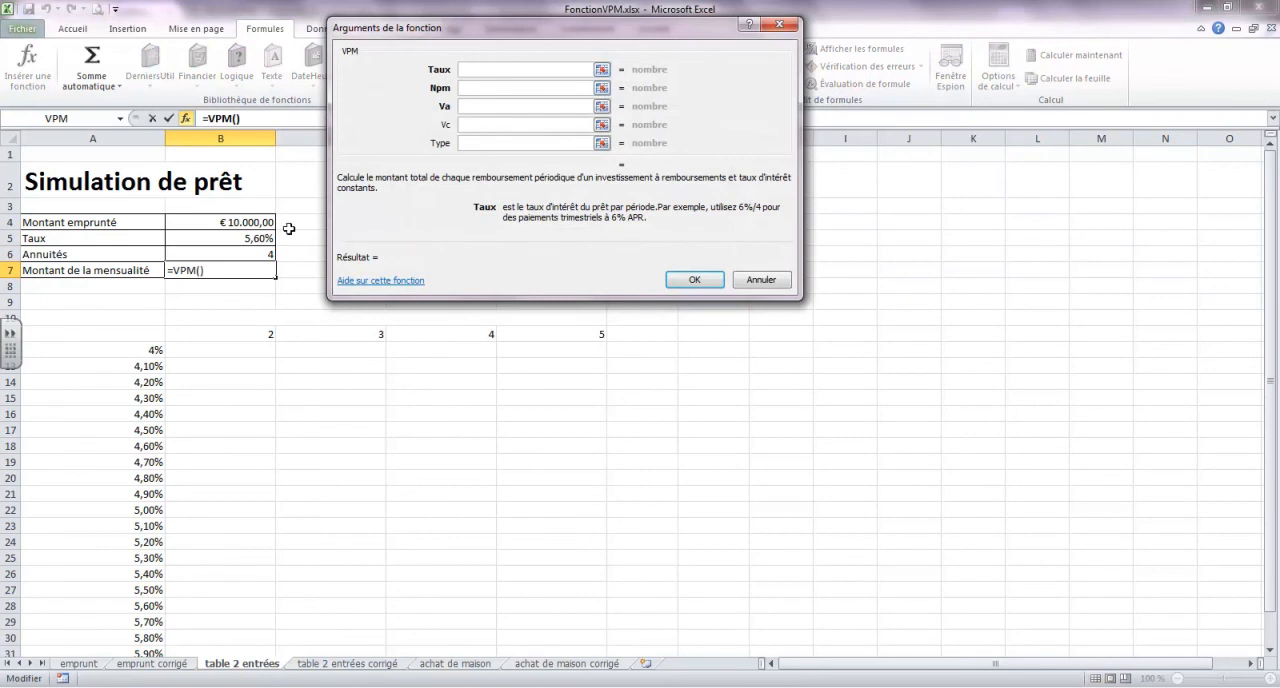
Set the VPM arguments Taux to B5 and Npm to B6*12
{"action": "left_click", "coordinate": [245, 238]}
{"action": "left_click", "coordinate": [501, 92]}
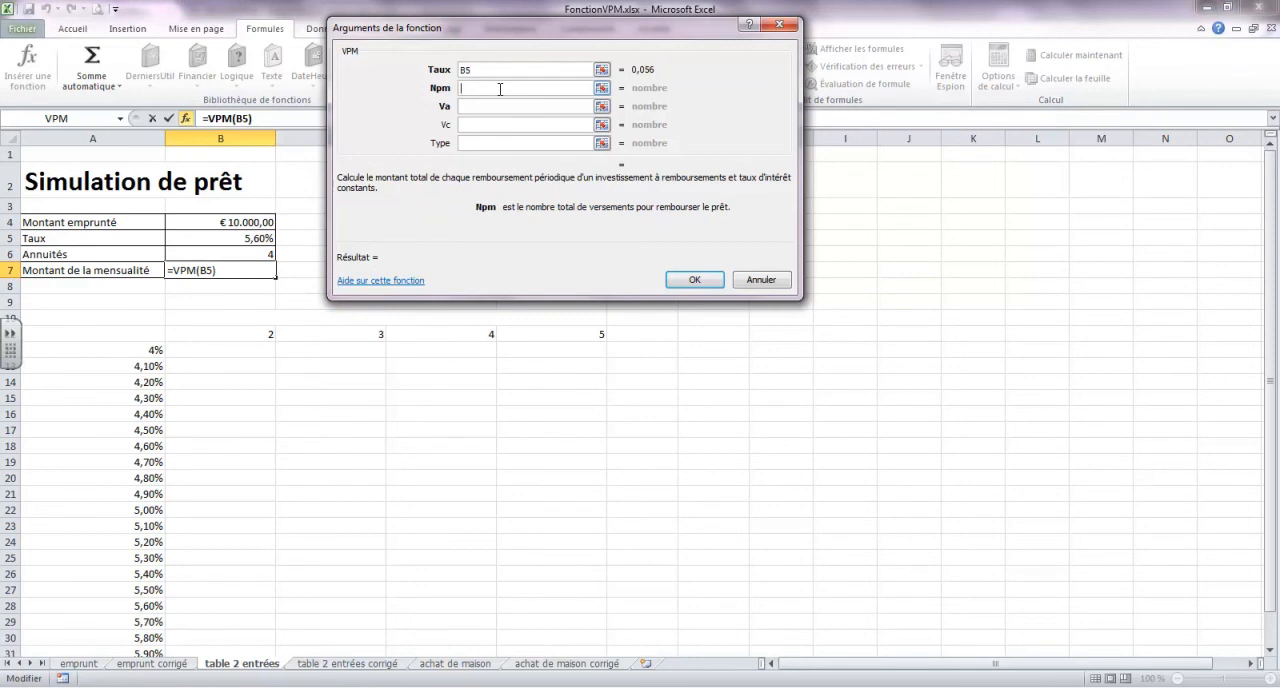
{"action": "left_click", "coordinate": [262, 254]}
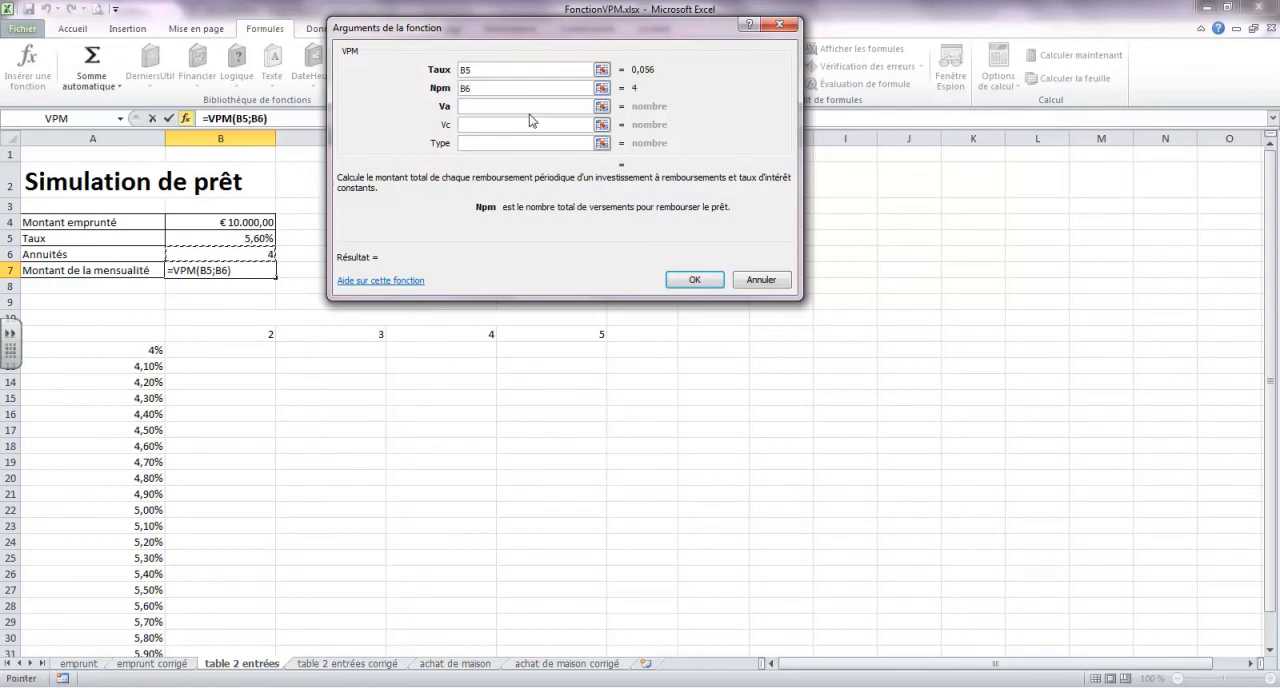
{"action": "type", "text": "*12"}
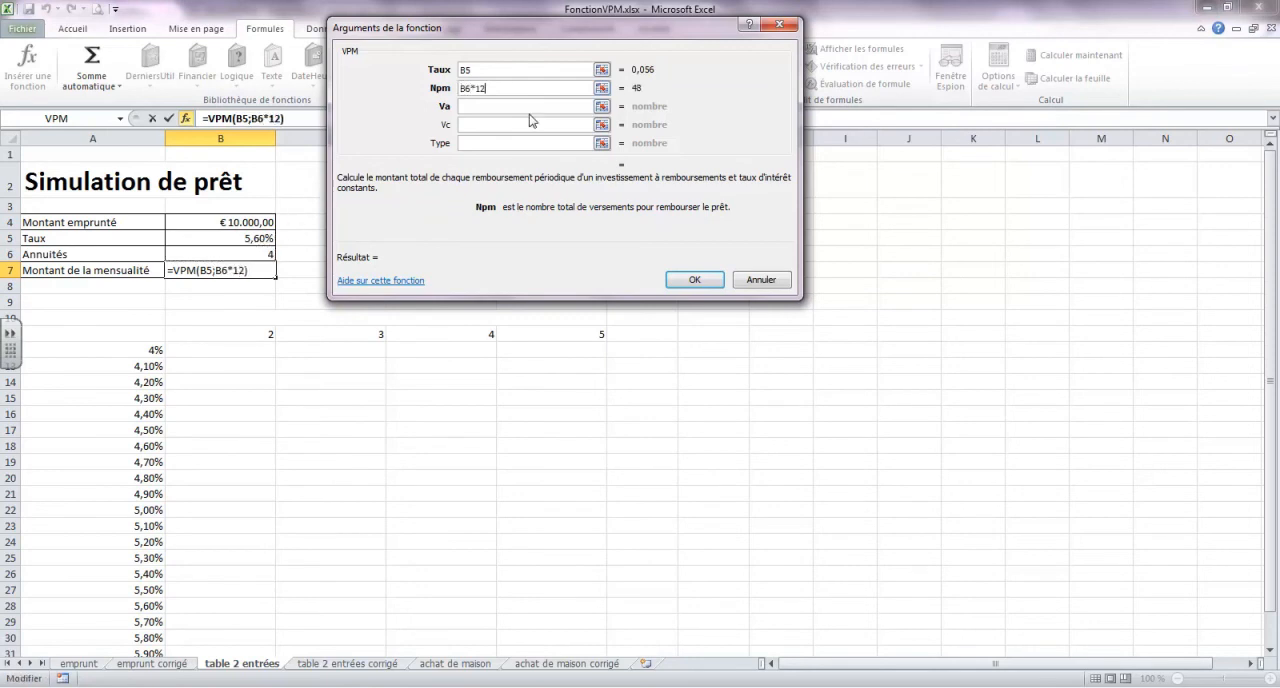
{"action": "key", "text": "Return"}
{"action": "left_click", "coordinate": [645, 386]}
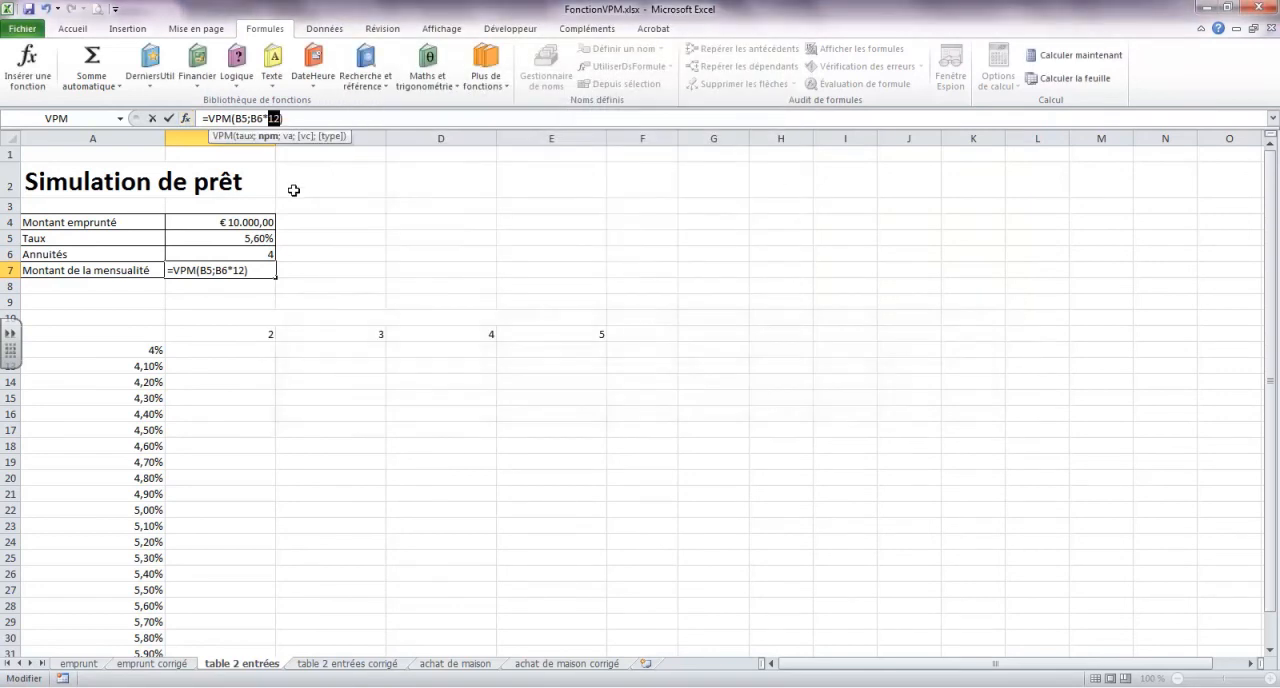
Reopen the VPM arguments for B7, set Va to -B4 and validate the formula
{"action": "left_click", "coordinate": [186, 120]}
{"action": "left_click", "coordinate": [489, 105]}
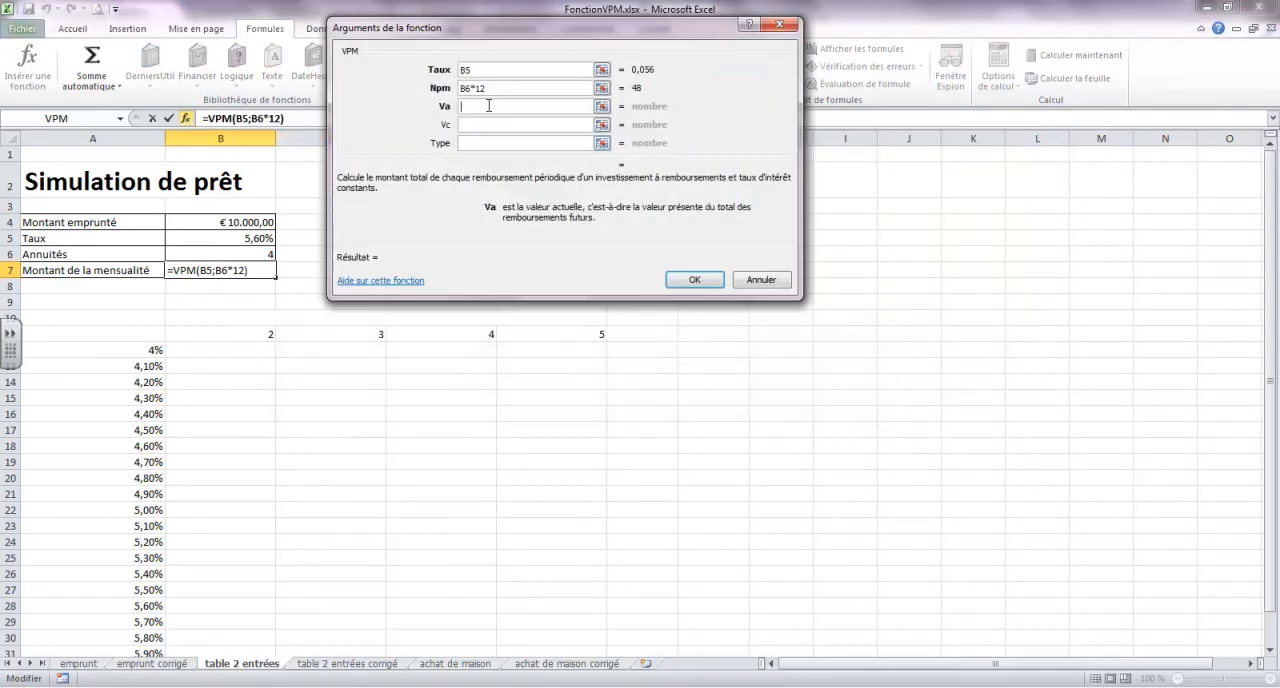
{"action": "type", "text": "-"}
{"action": "left_click", "coordinate": [236, 226]}
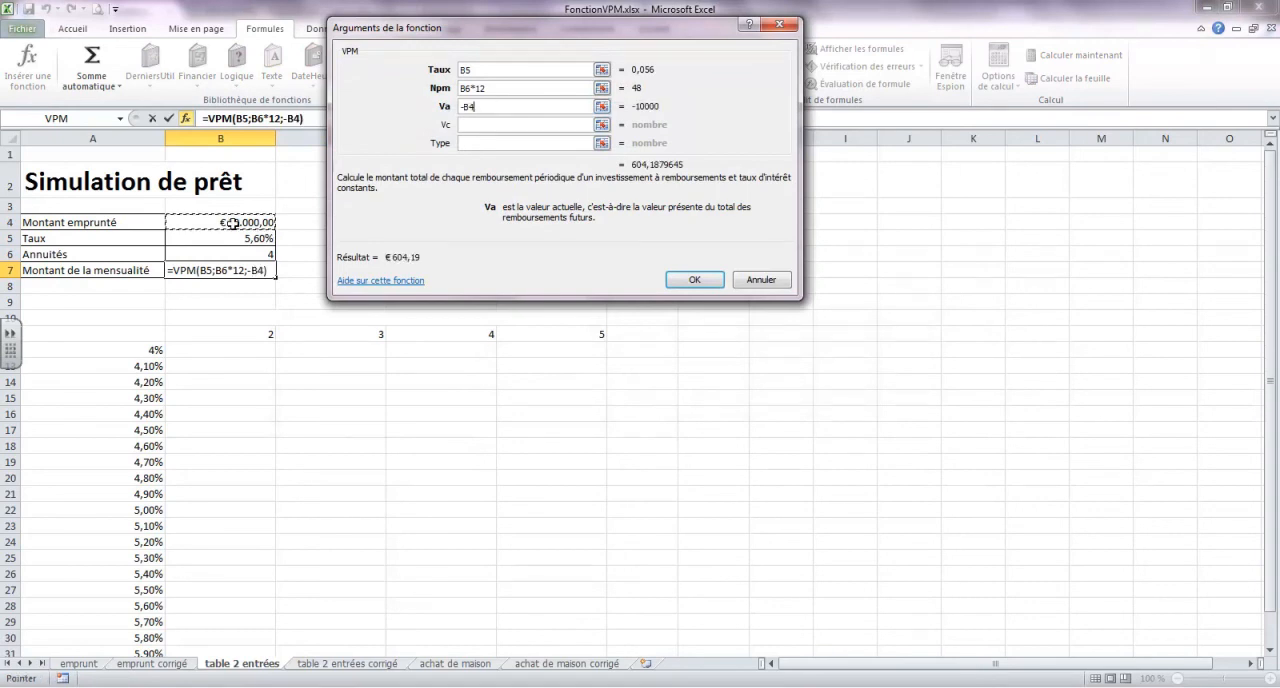
{"action": "left_click", "coordinate": [693, 280]}
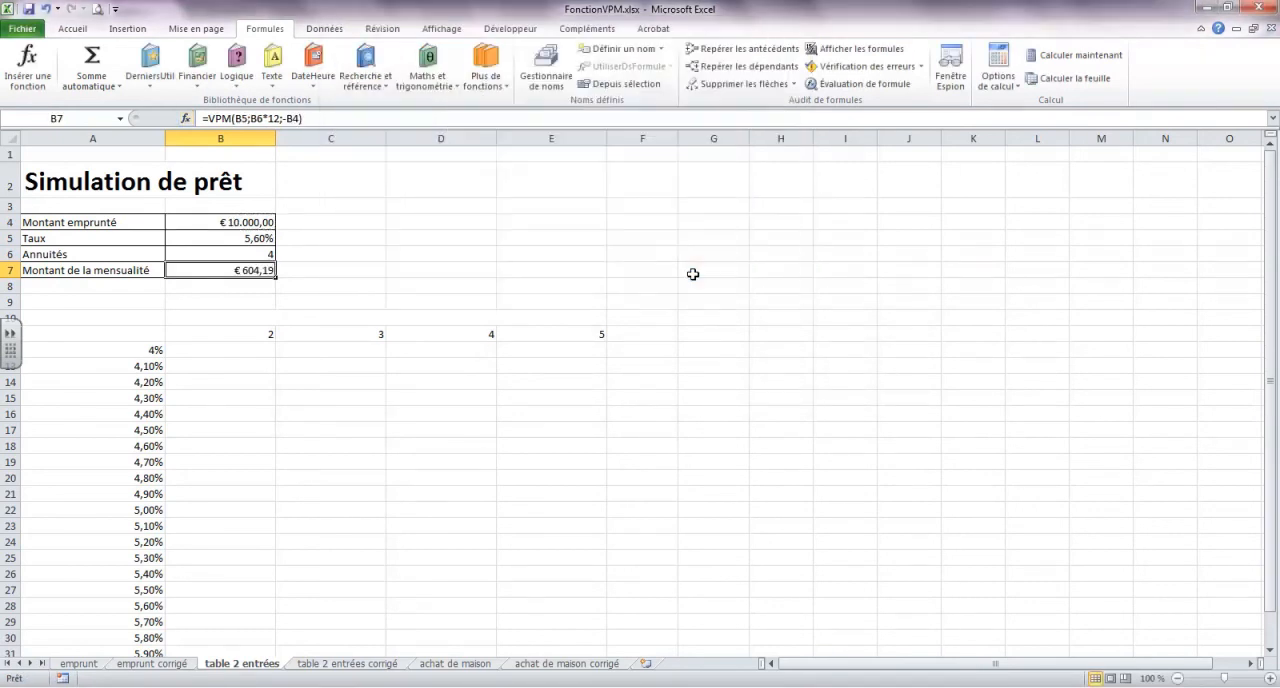
Change the Taux argument of the VPM formula in B7 to the monthly rate B5/12
{"action": "left_click", "coordinate": [186, 119]}
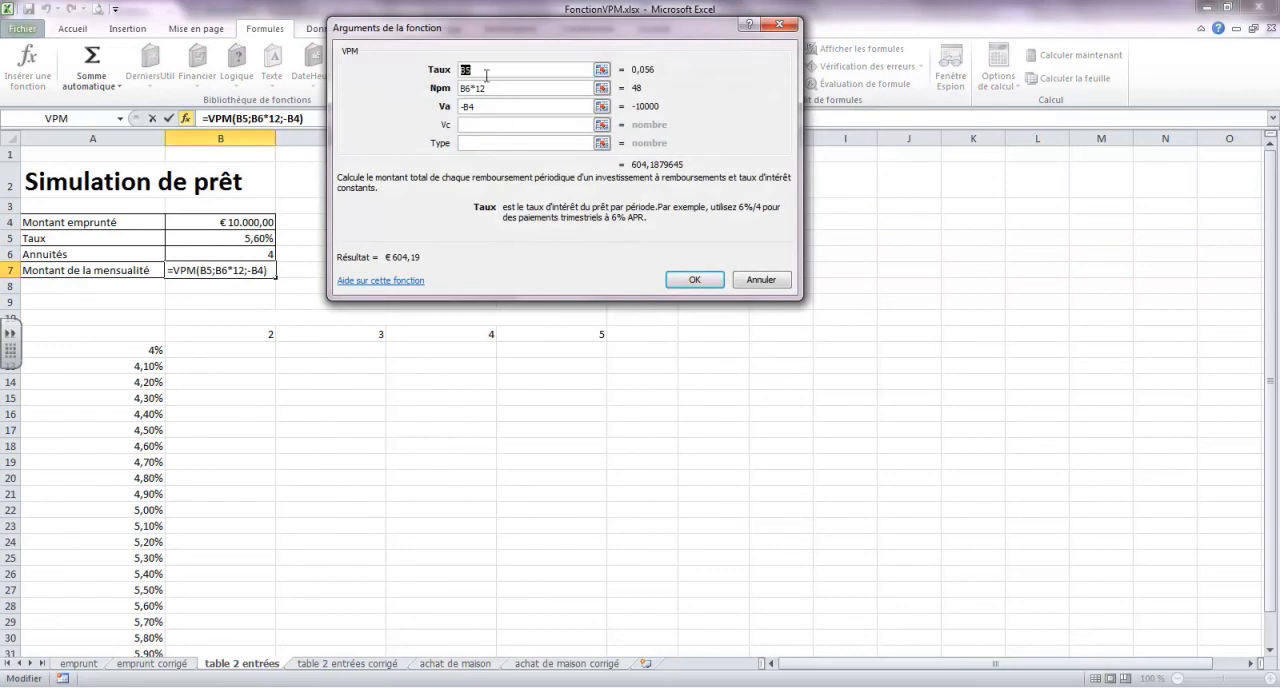
{"action": "type", "text": "/12"}
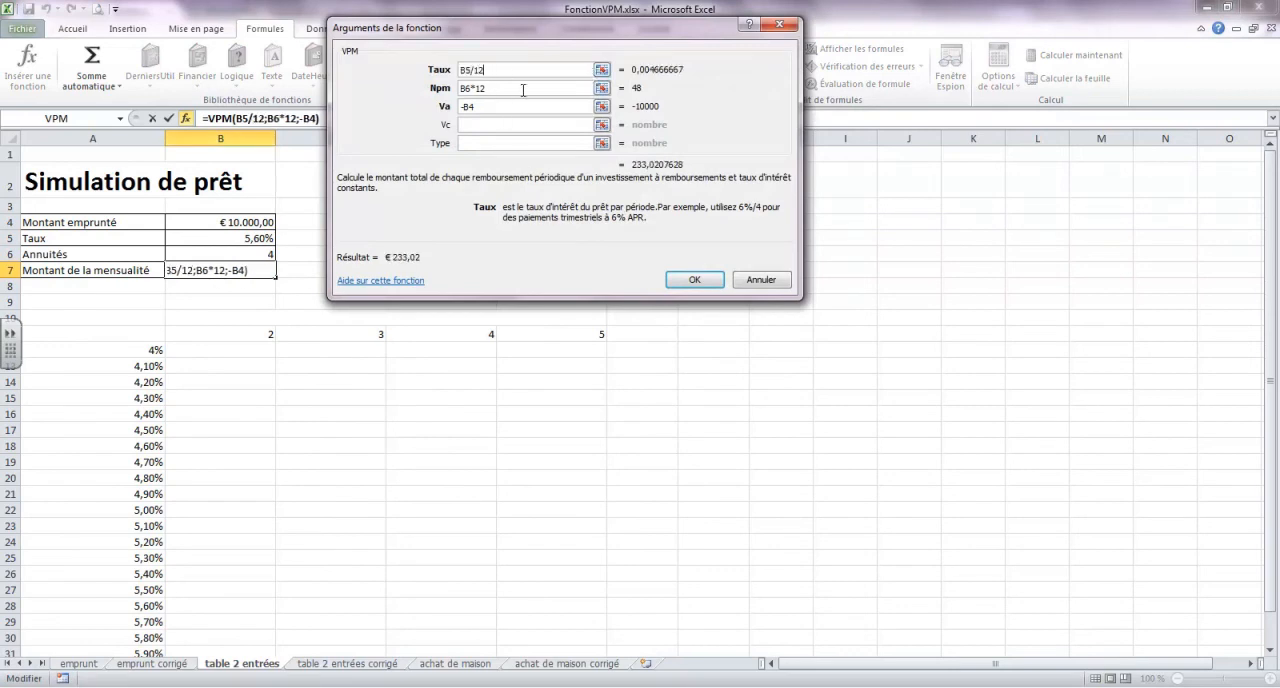
{"action": "left_click", "coordinate": [520, 88]}
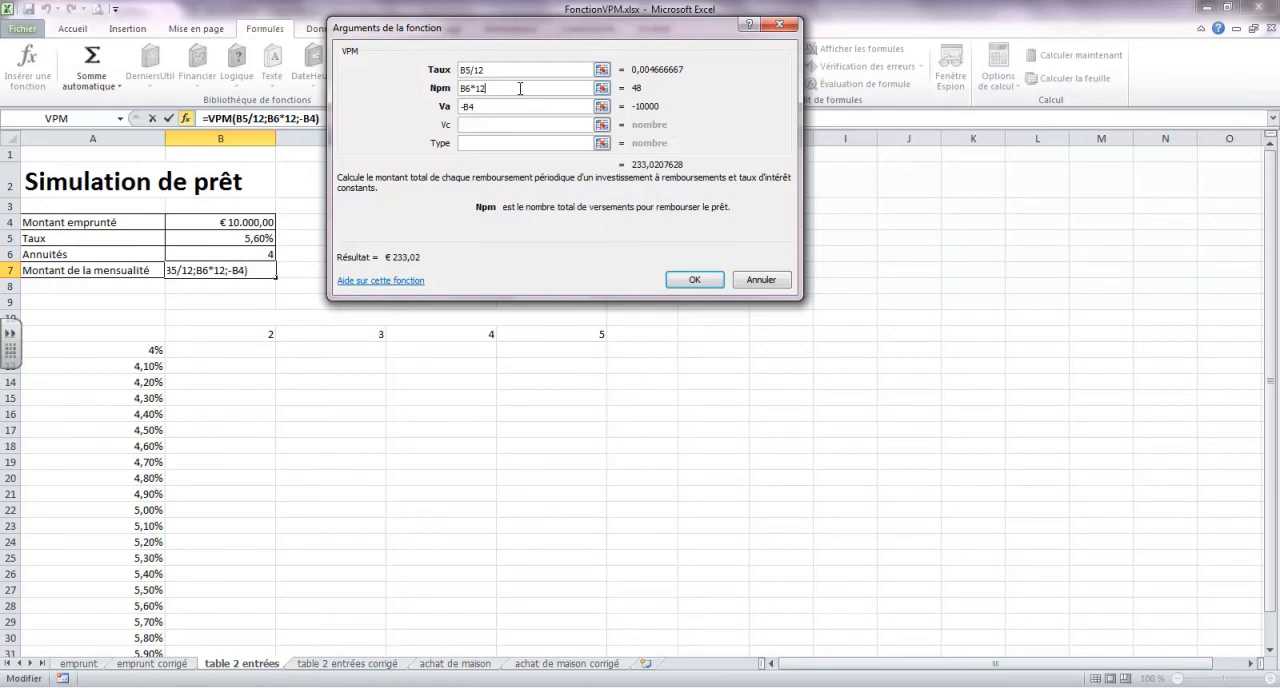
{"action": "left_click", "coordinate": [690, 281]}
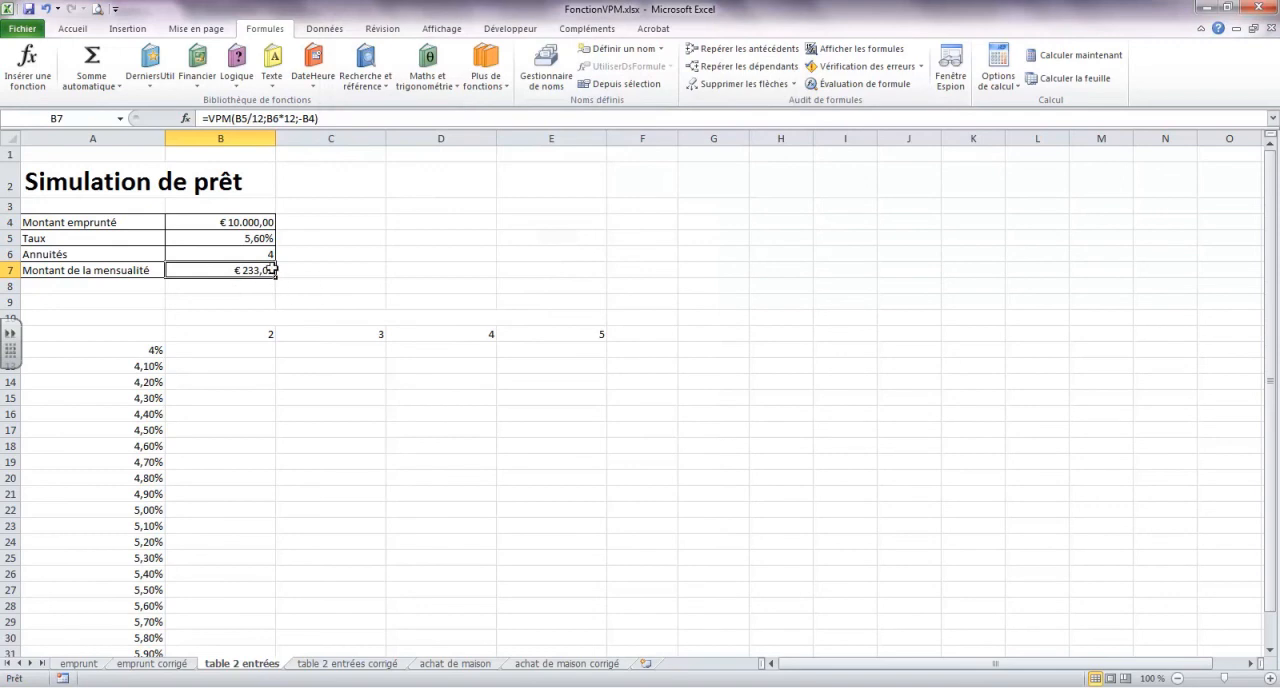
Enter =B7 in A11, the corner cell of the two-variable table
{"action": "left_click", "coordinate": [131, 338]}
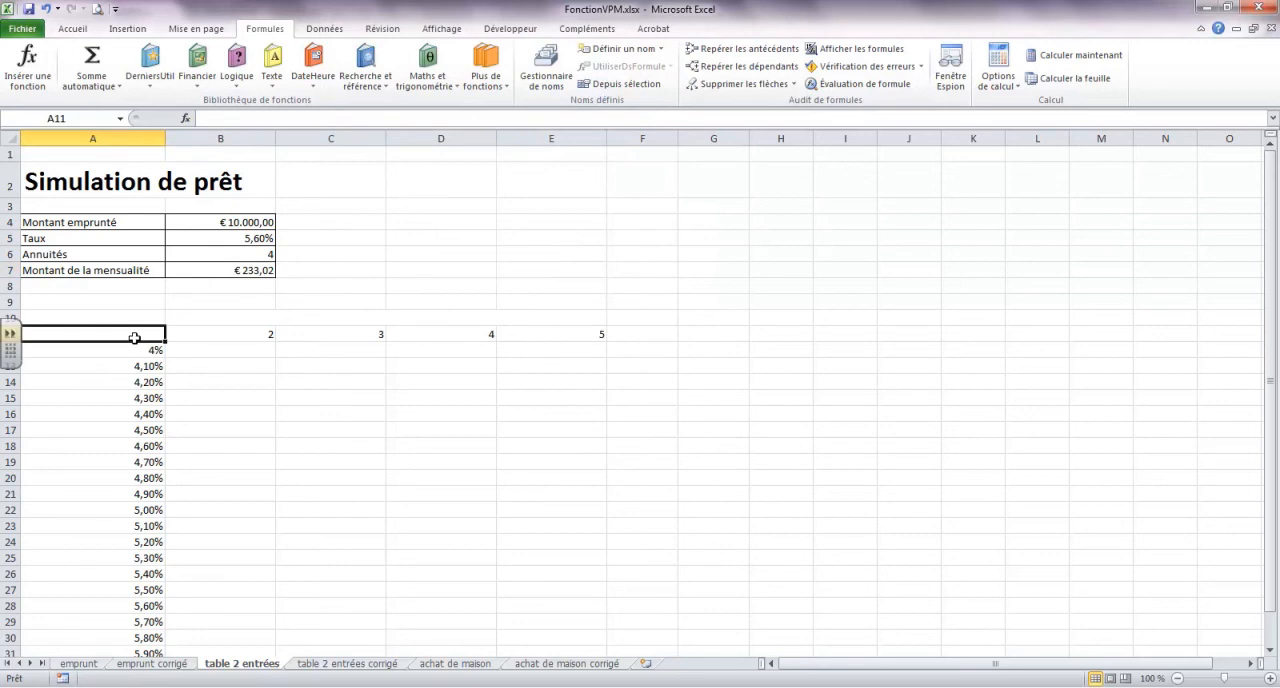
{"action": "type", "text": "="}
{"action": "left_click", "coordinate": [246, 270]}
{"action": "key", "text": "Return"}
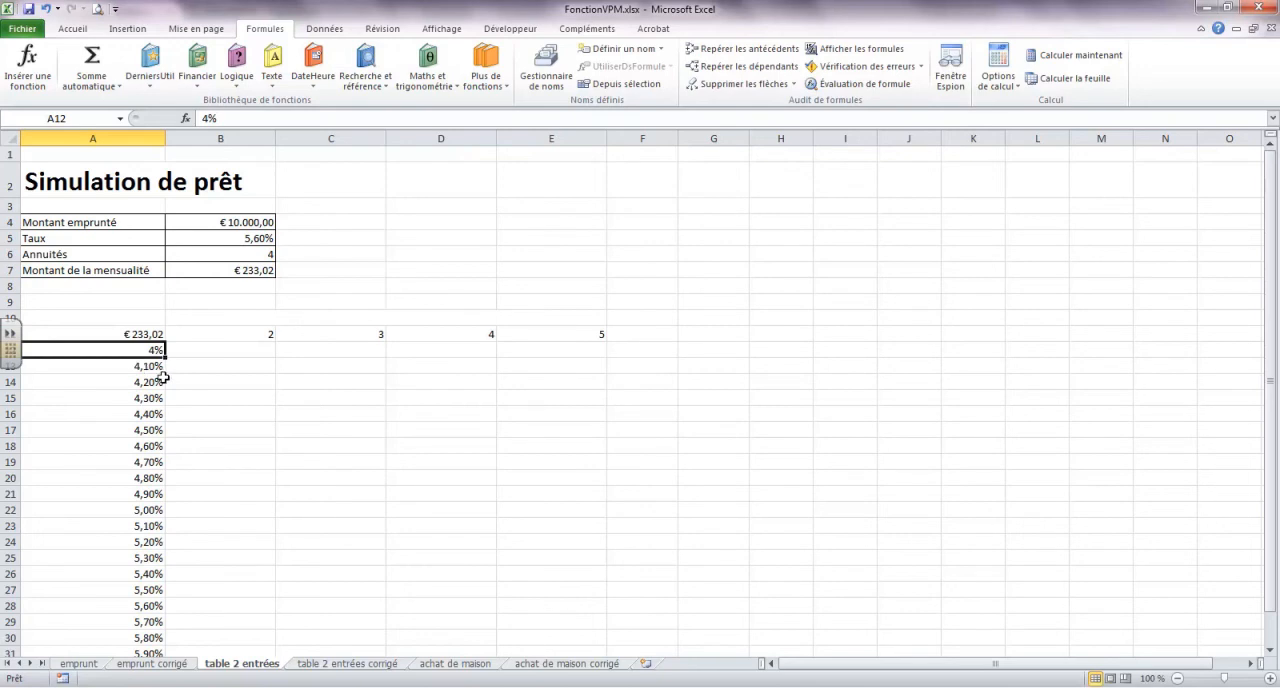
Create a data table on A11:E32 with B6 as the row input cell and B5 as the column input cell
{"action": "left_click_drag", "start_coordinate": [110, 334], "coordinate": [225, 334]}
{"action": "left_click_drag", "start_coordinate": [530, 359], "coordinate": [571, 612]}
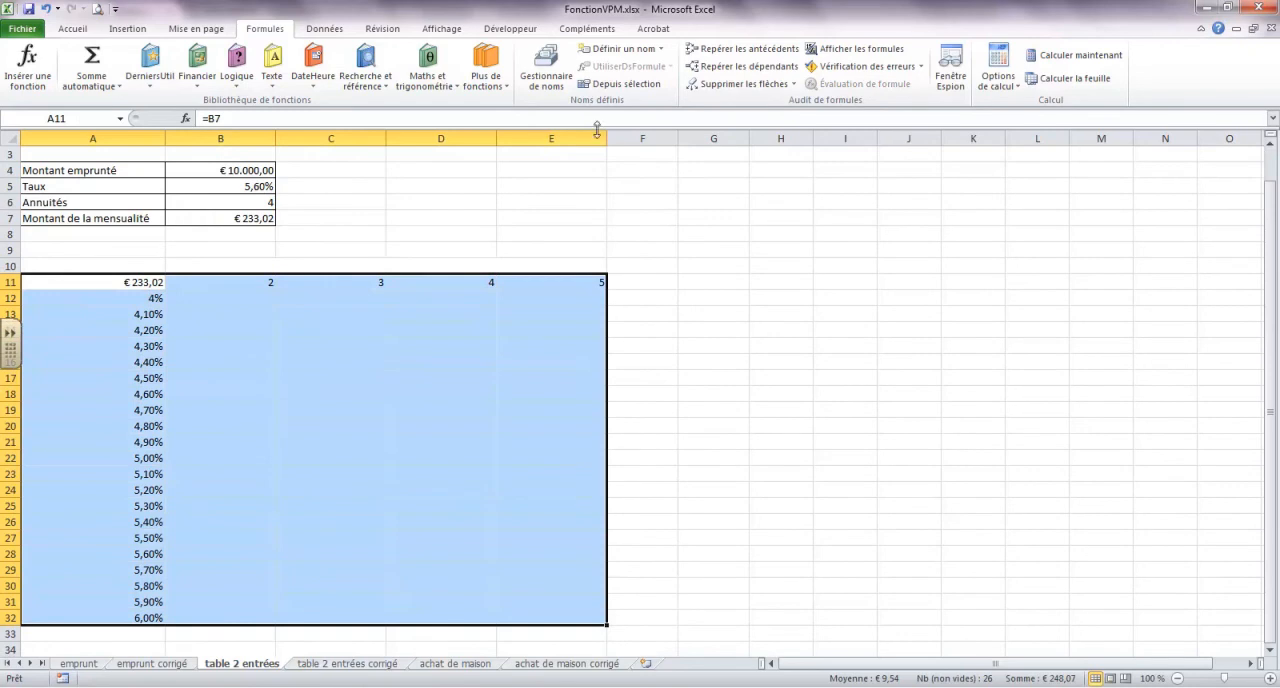
{"action": "left_click", "coordinate": [316, 33]}
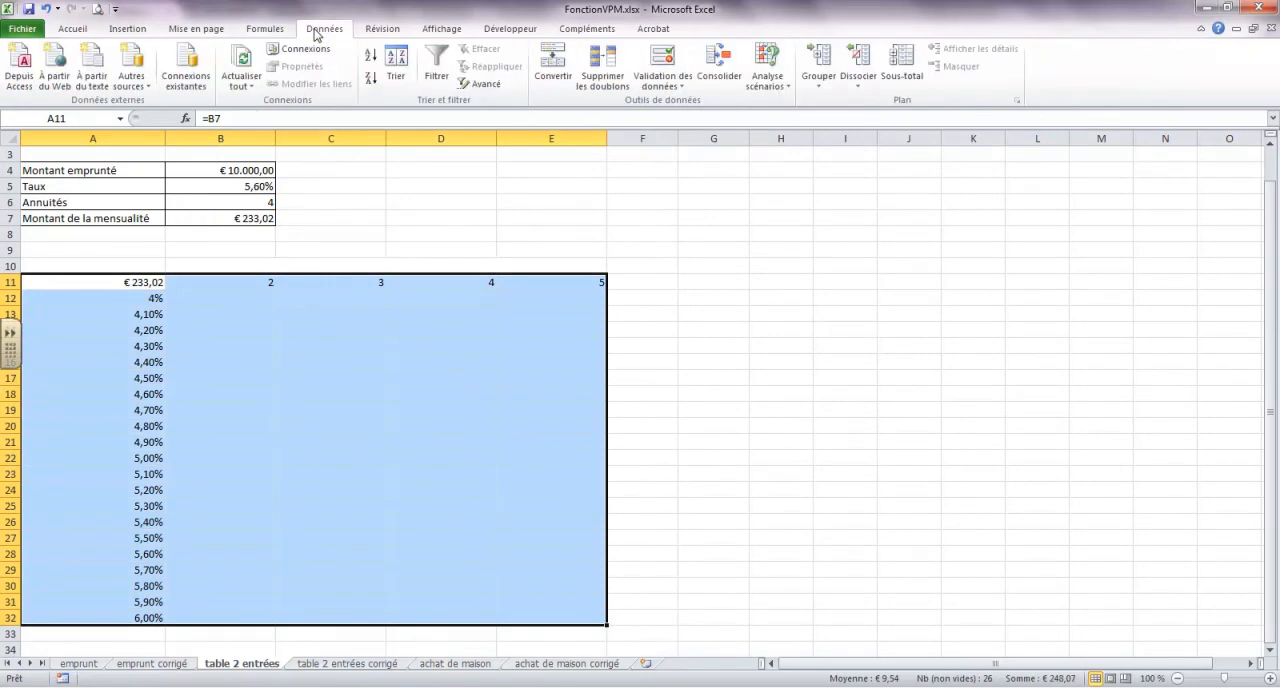
{"action": "left_click", "coordinate": [787, 95]}
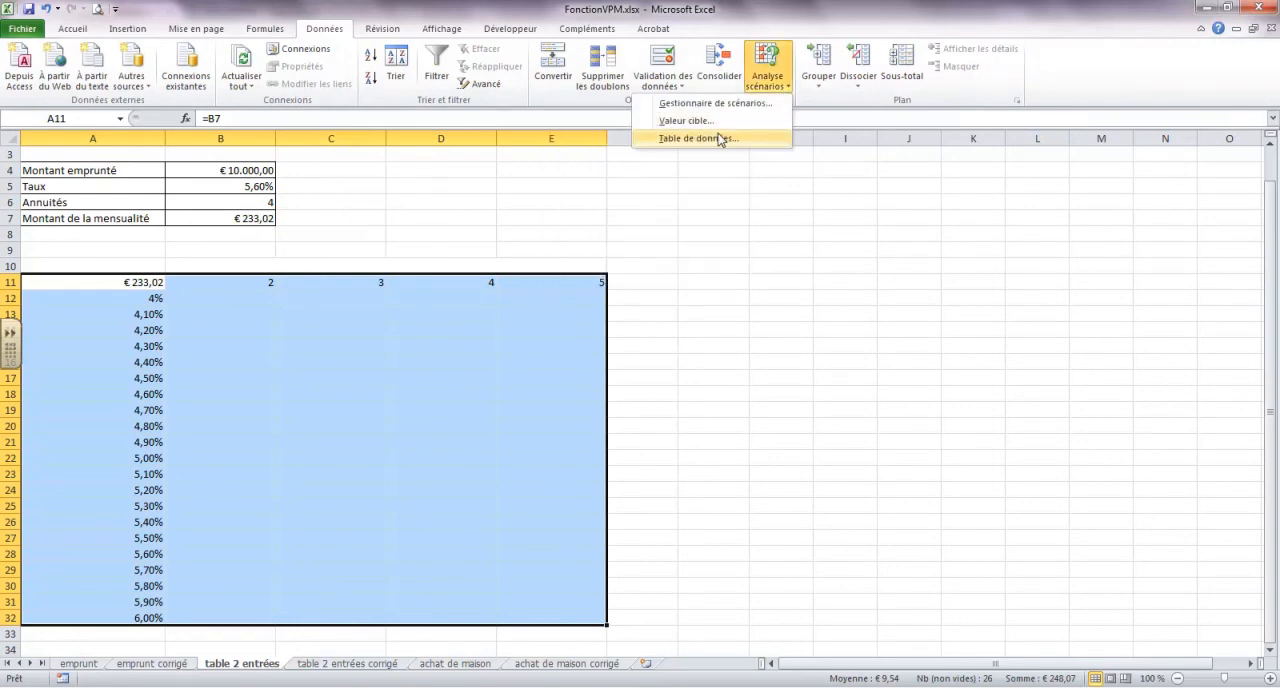
{"action": "left_click", "coordinate": [719, 139]}
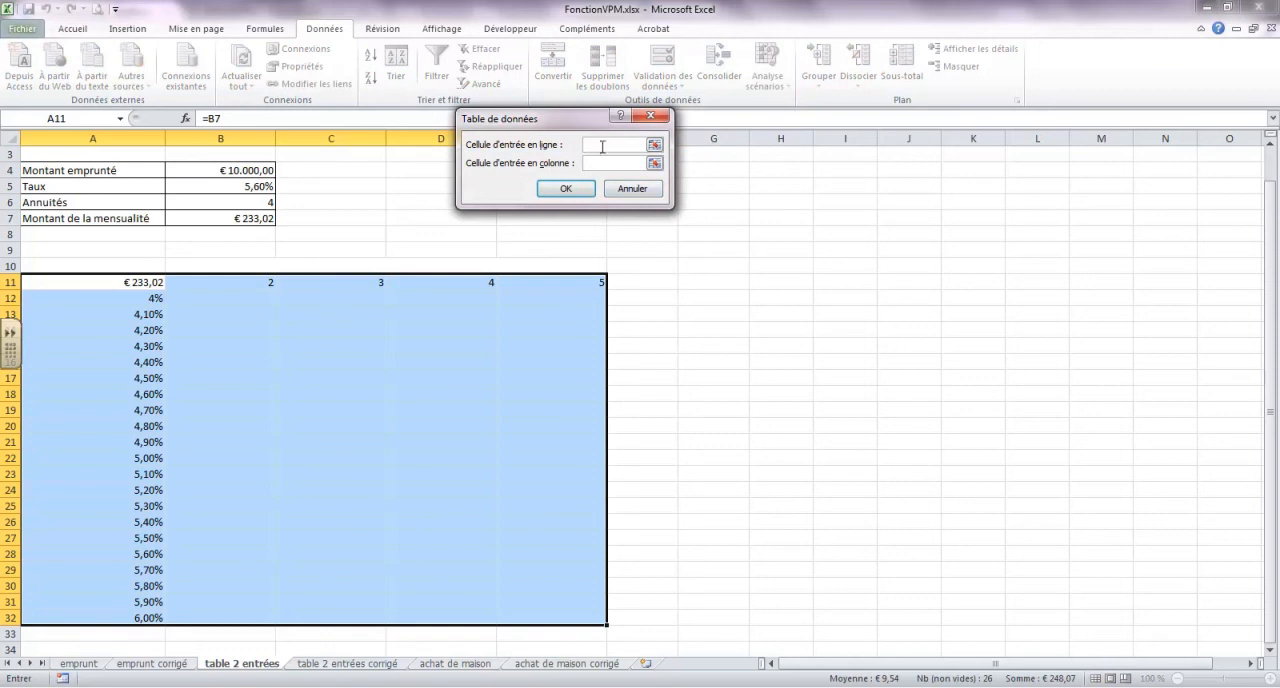
{"action": "left_click", "coordinate": [256, 201]}
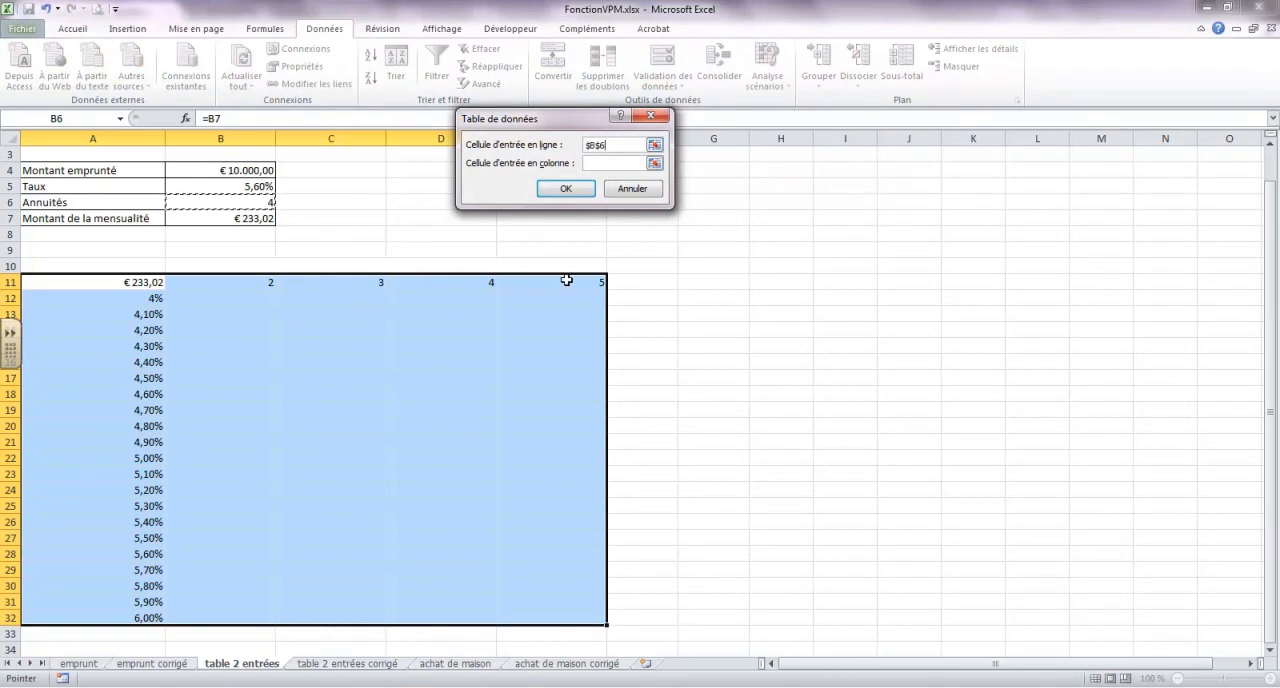
{"action": "left_click", "coordinate": [609, 160]}
{"action": "left_click", "coordinate": [249, 186]}
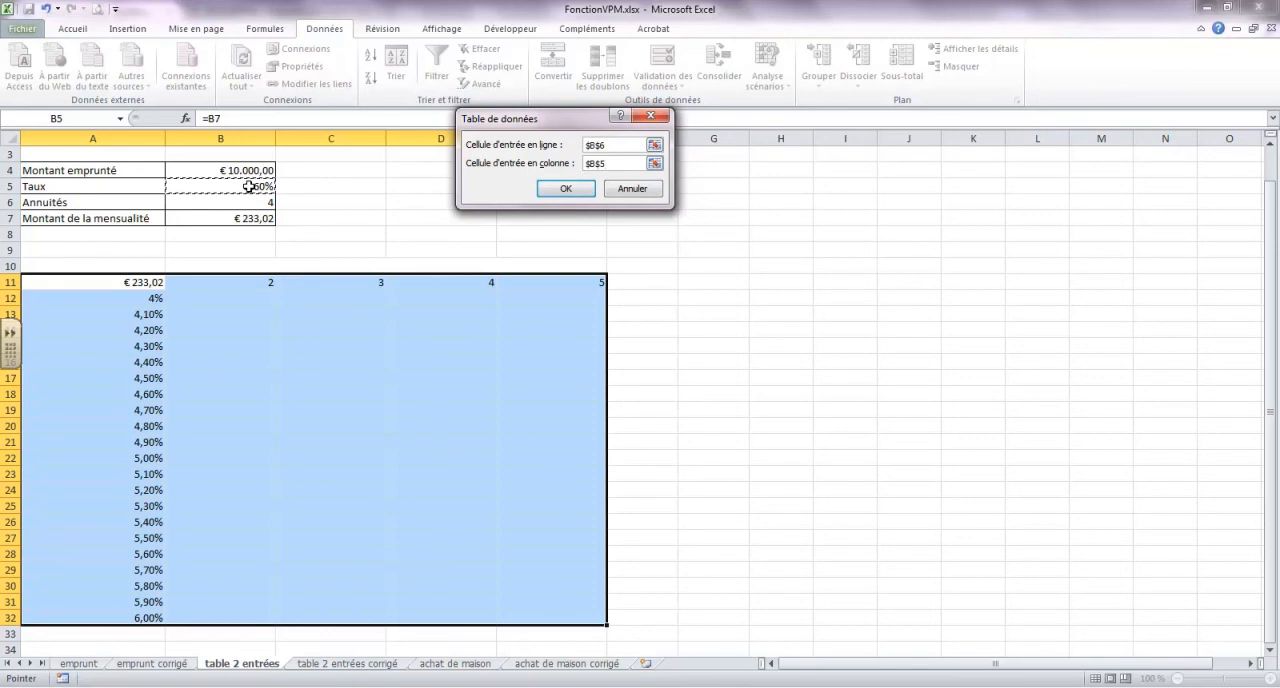
{"action": "left_click", "coordinate": [565, 188]}
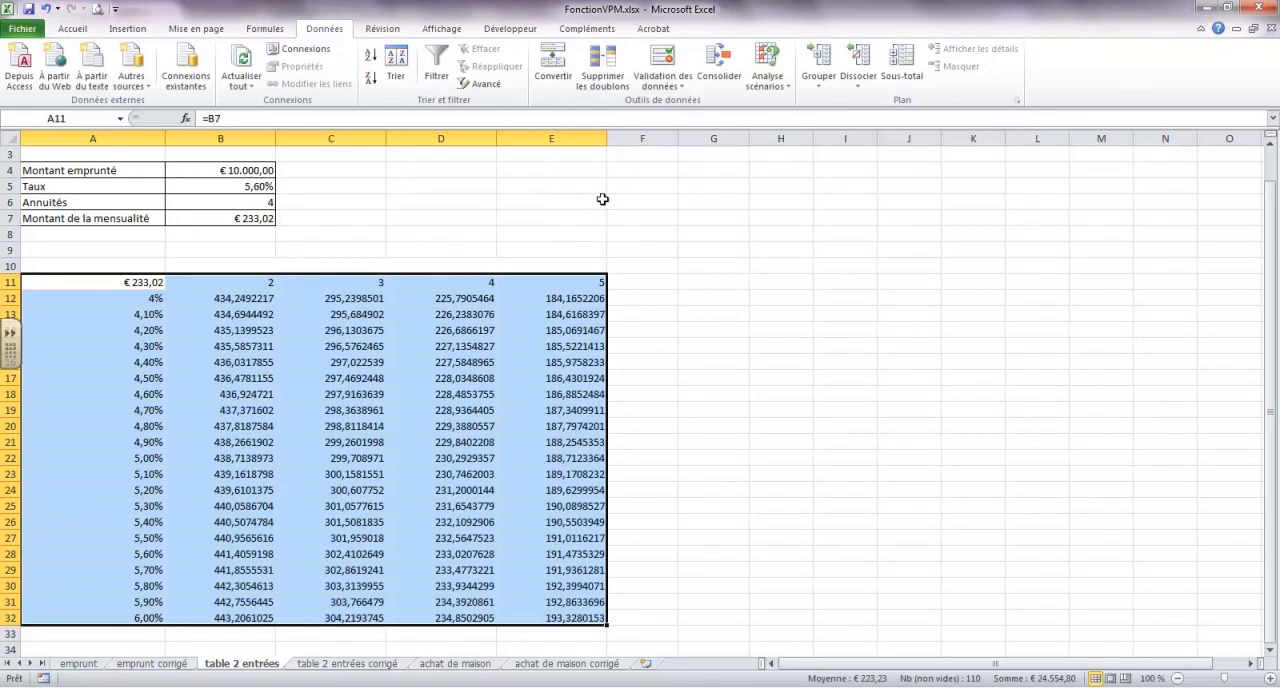
{"action": "left_click", "coordinate": [743, 390]}
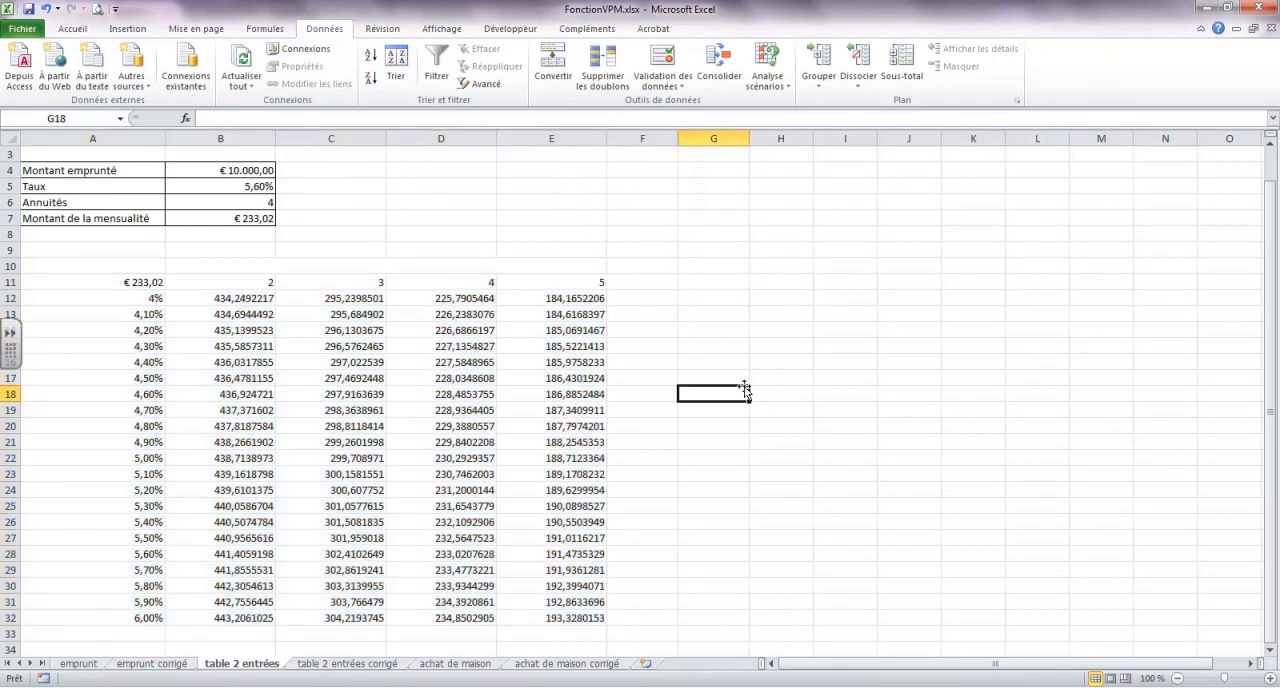
Format the table results in B12:E32 with the Comptabilité number format
{"action": "left_click_drag", "start_coordinate": [237, 304], "coordinate": [565, 618]}
{"action": "left_click", "coordinate": [74, 28]}
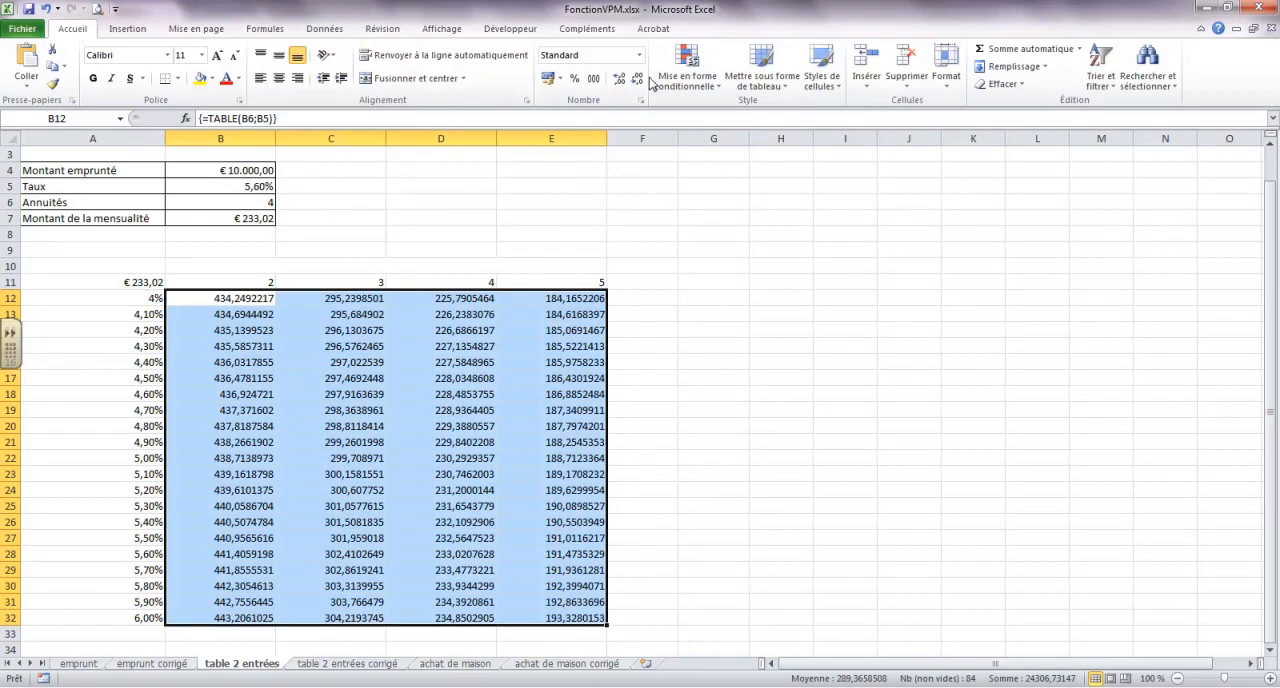
{"action": "left_click", "coordinate": [638, 58]}
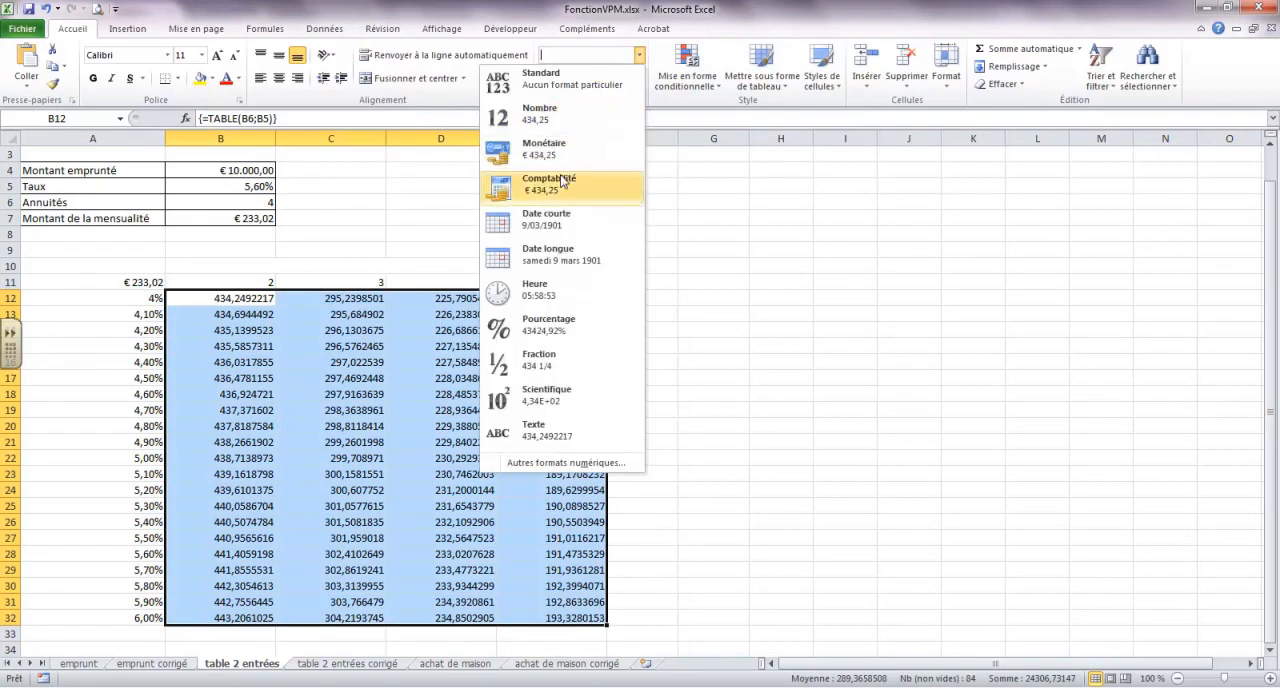
{"action": "left_click", "coordinate": [620, 192]}
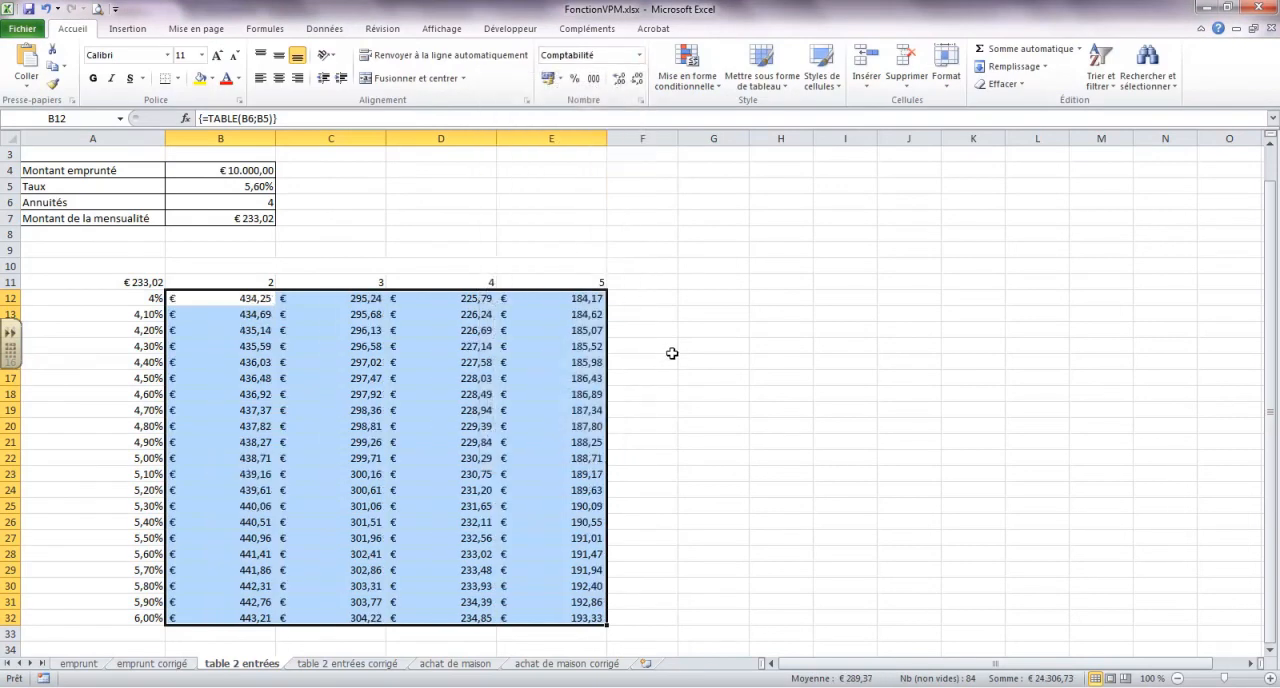
Compare the payments table with the table 2 entrées corrigé sheet and look up the payment for 5,60% over 4 years
{"action": "left_click", "coordinate": [326, 666]}
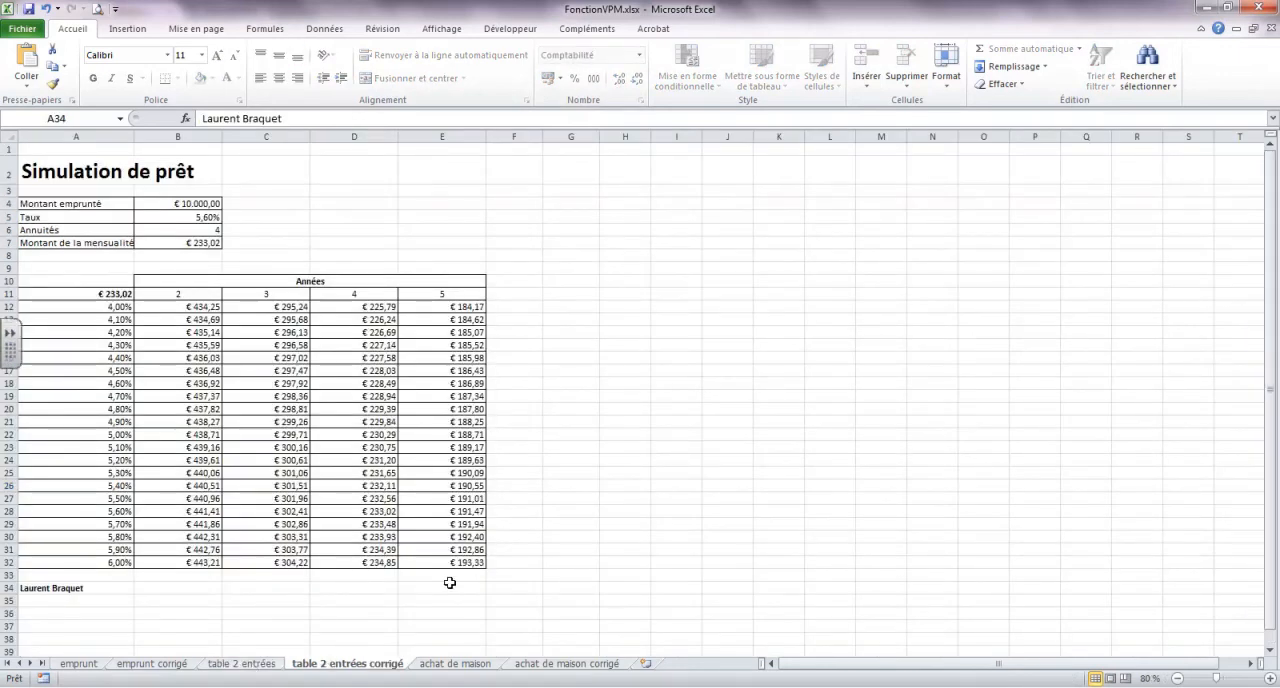
{"action": "left_click", "coordinate": [238, 665]}
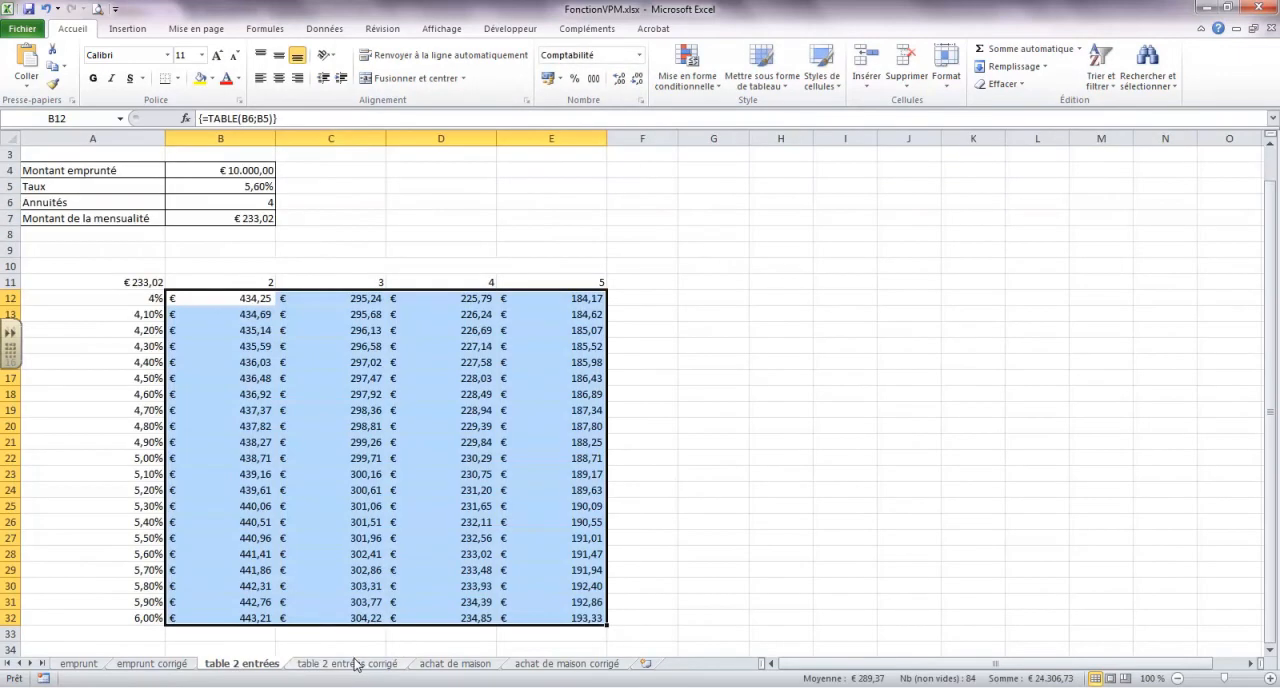
{"action": "left_click", "coordinate": [356, 665]}
{"action": "left_click", "coordinate": [231, 665]}
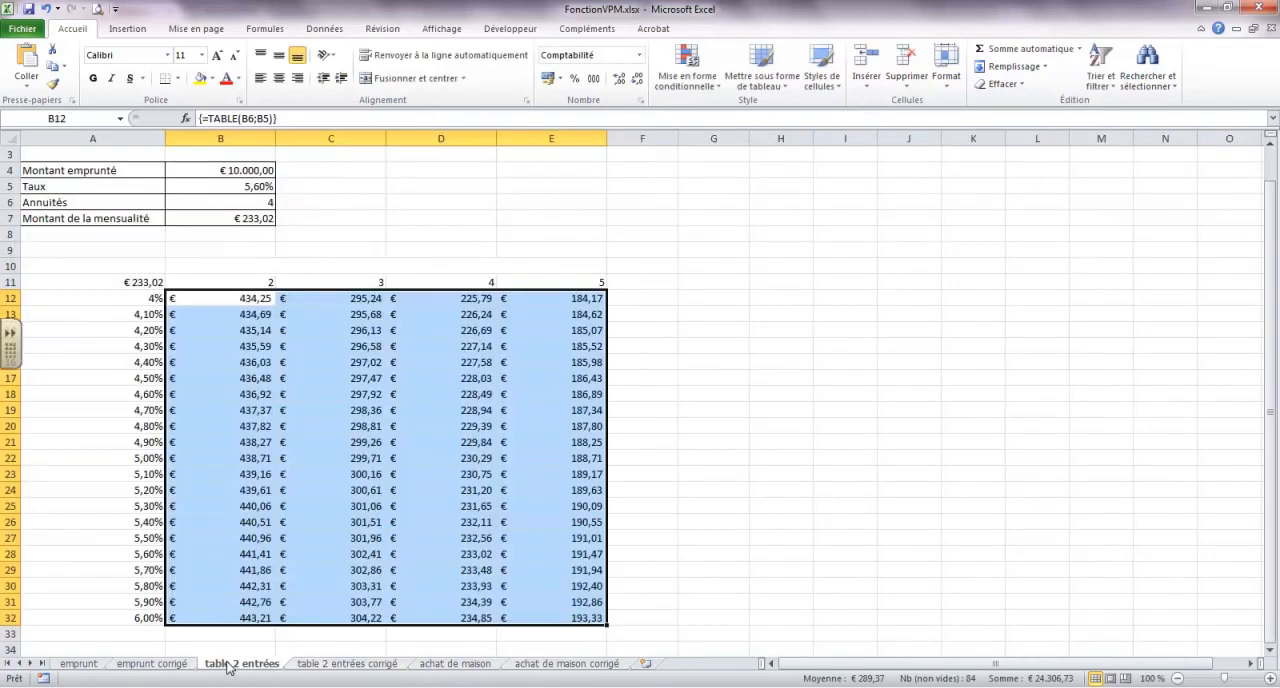
{"action": "left_click", "coordinate": [358, 665]}
{"action": "left_click", "coordinate": [241, 664]}
{"action": "left_click", "coordinate": [357, 442]}
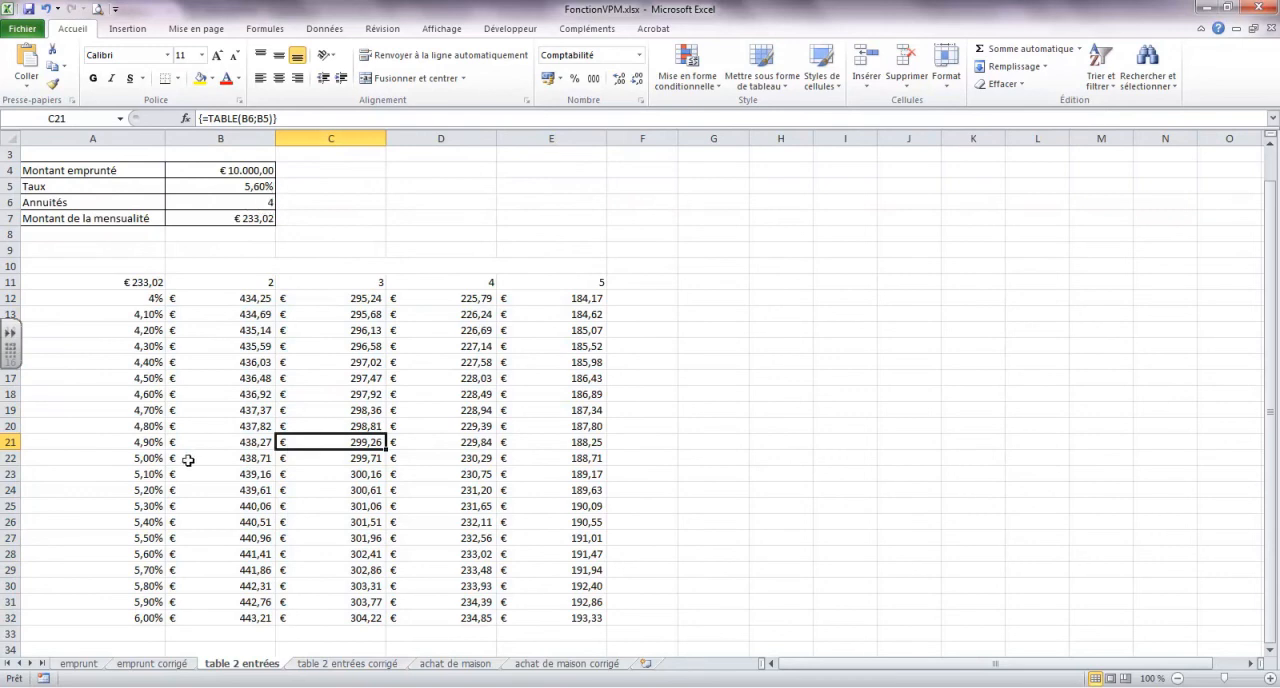
{"action": "left_click", "coordinate": [471, 556]}
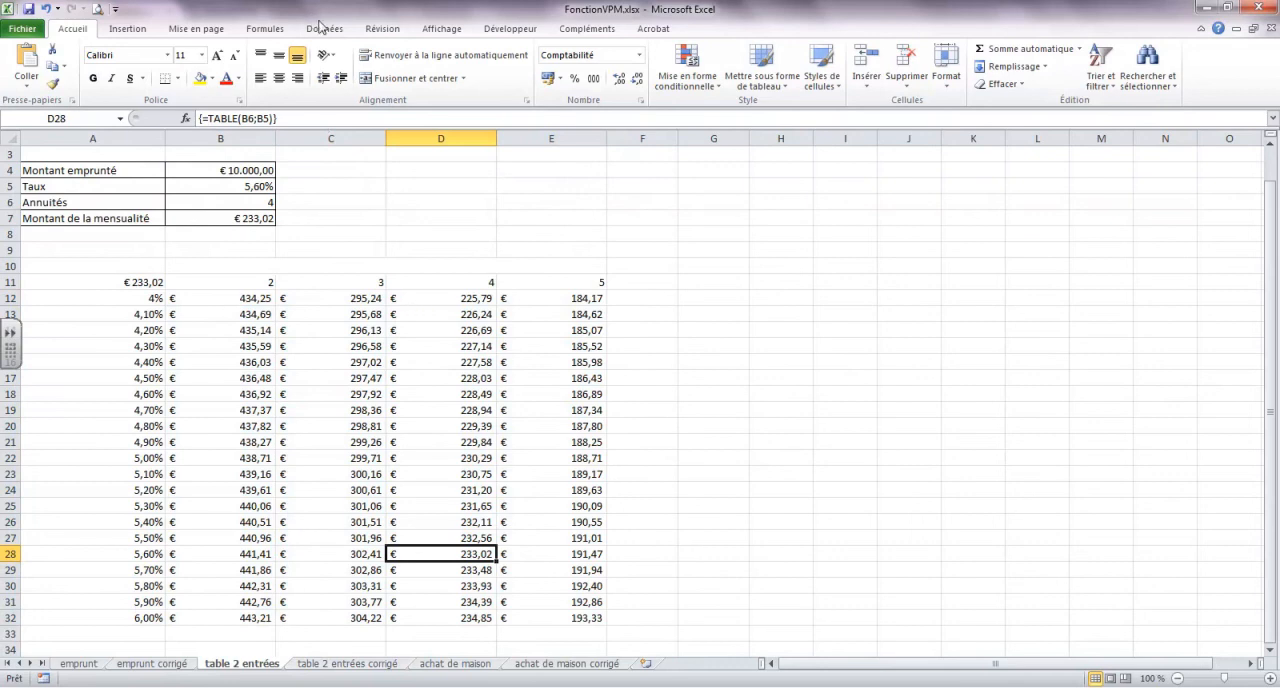
Review the achat de maison sheet and its empty monthly payment cell B6, and view the achat de maison corrigé sheet
{"action": "left_click", "coordinate": [323, 28]}
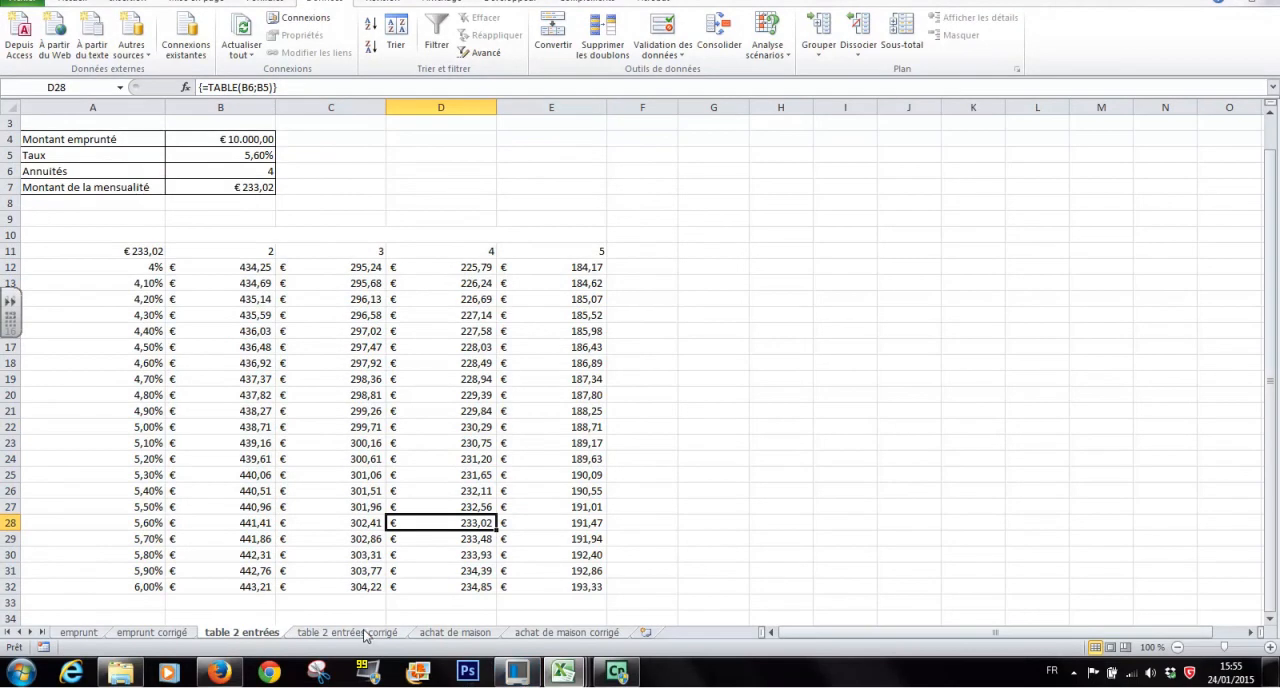
{"action": "left_click", "coordinate": [352, 664]}
{"action": "left_click", "coordinate": [456, 665]}
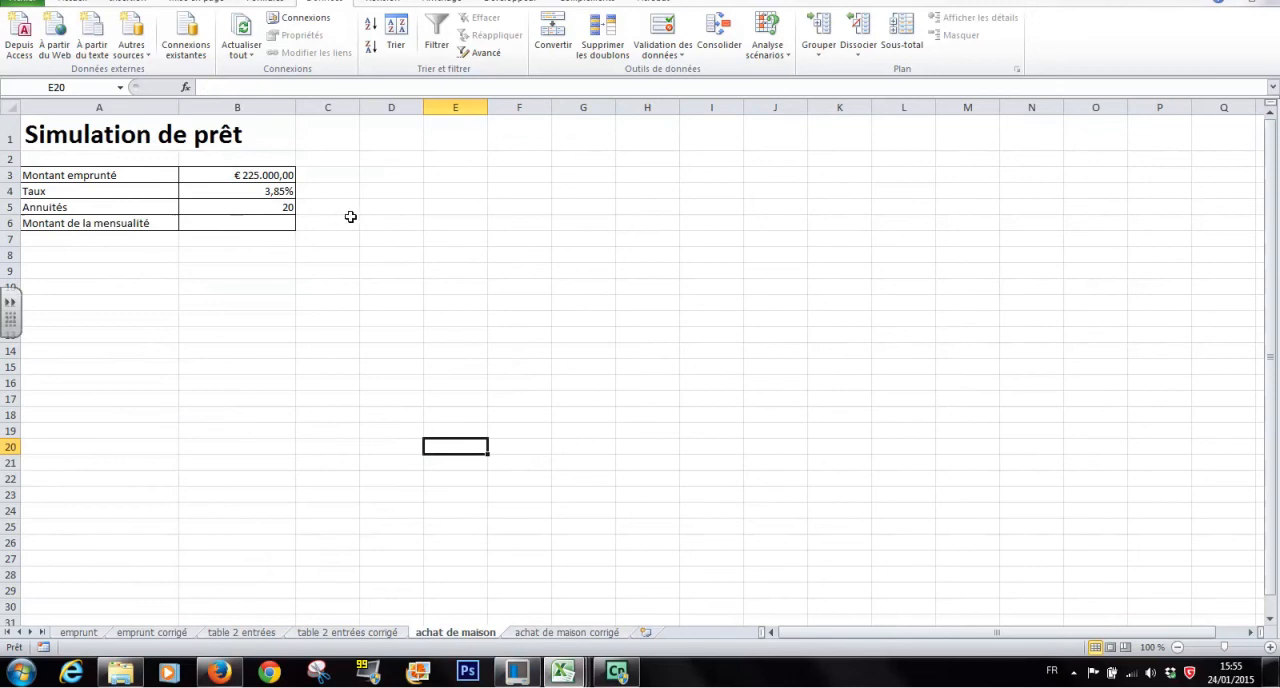
{"action": "left_click", "coordinate": [256, 222]}
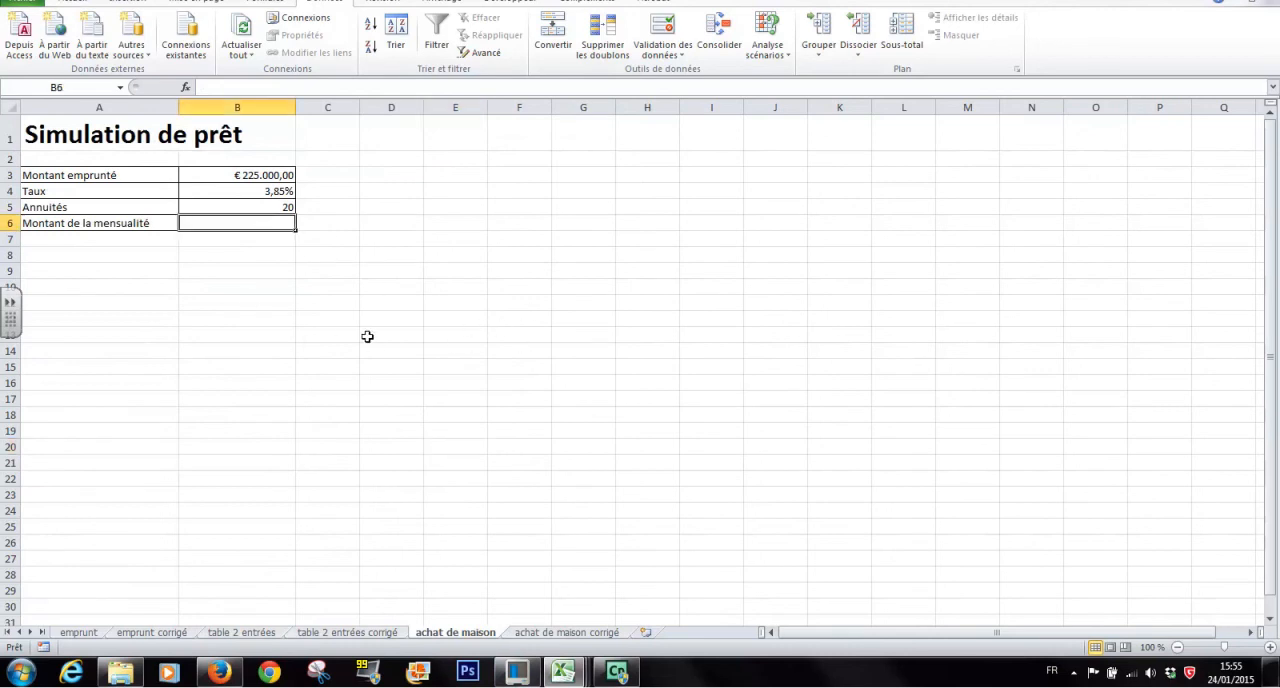
{"action": "left_click", "coordinate": [566, 633]}
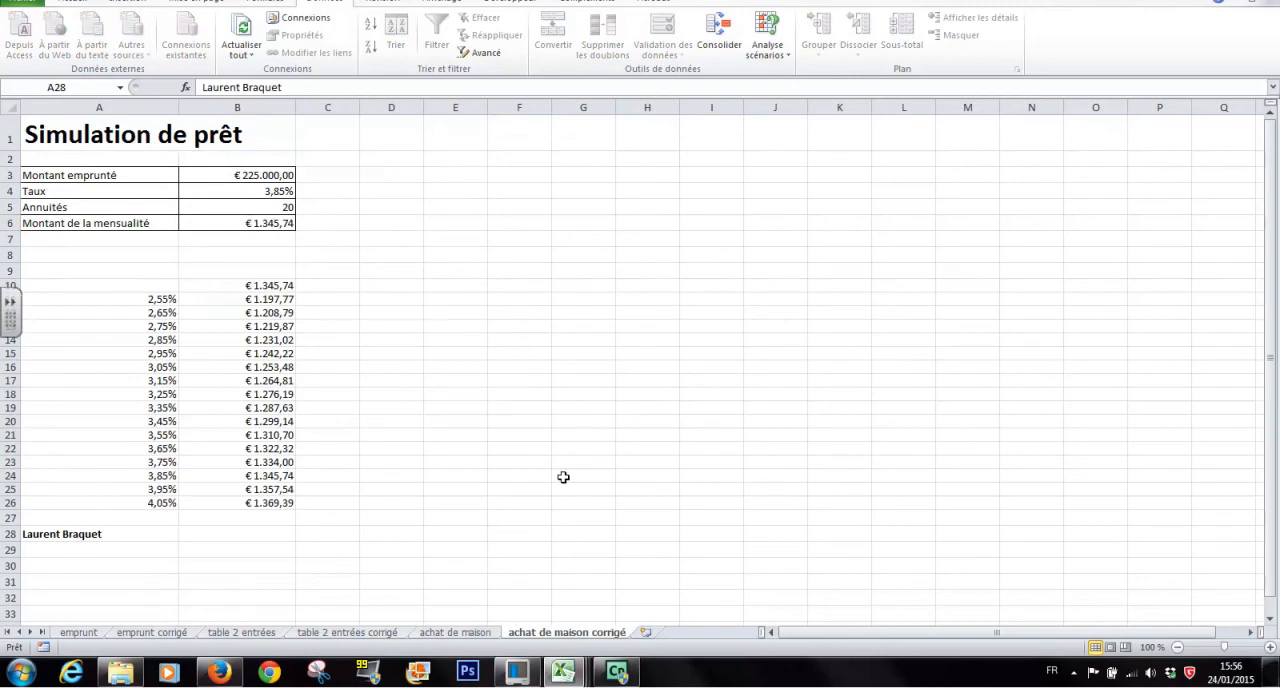